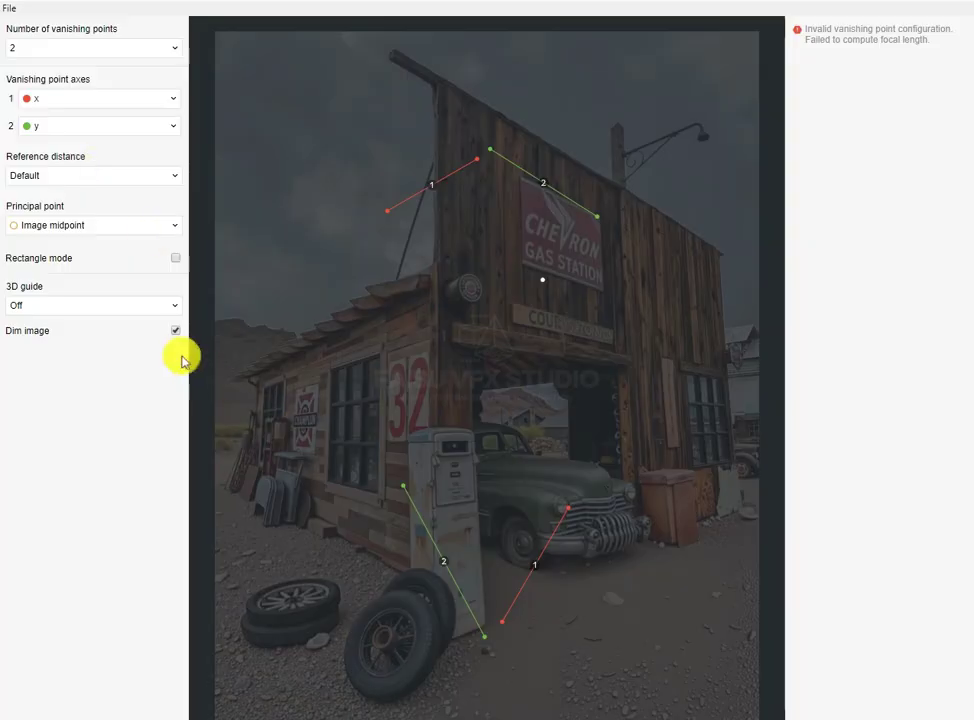
Align the red and green vanishing lines to the roof edge, sign and tire hub, then dim the photo
left_click(176, 330)
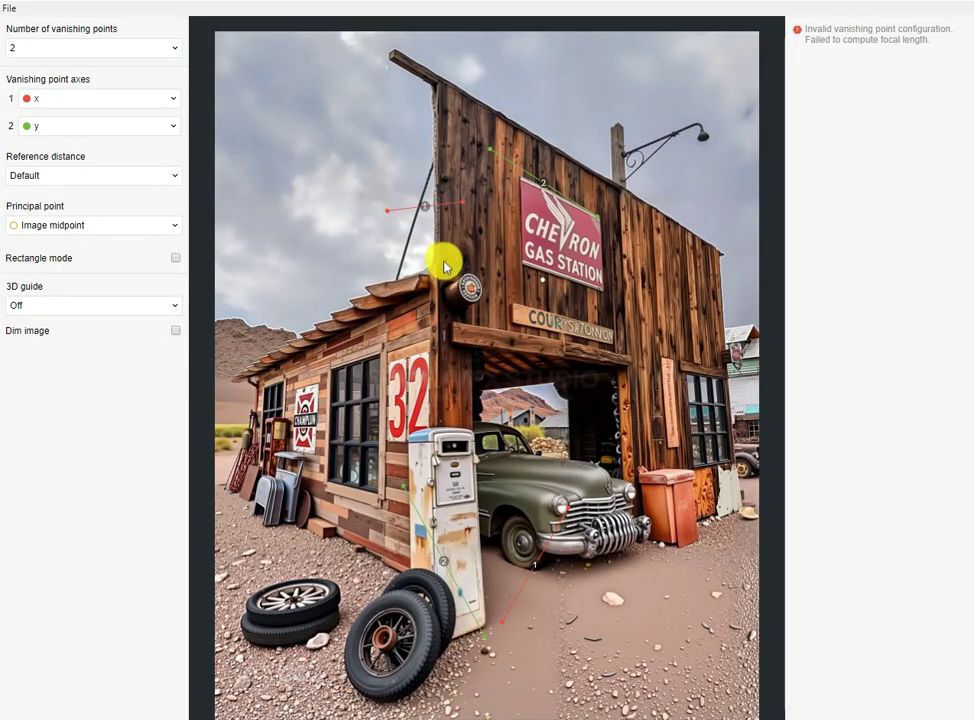
left_click_drag(445, 265, 389, 204)
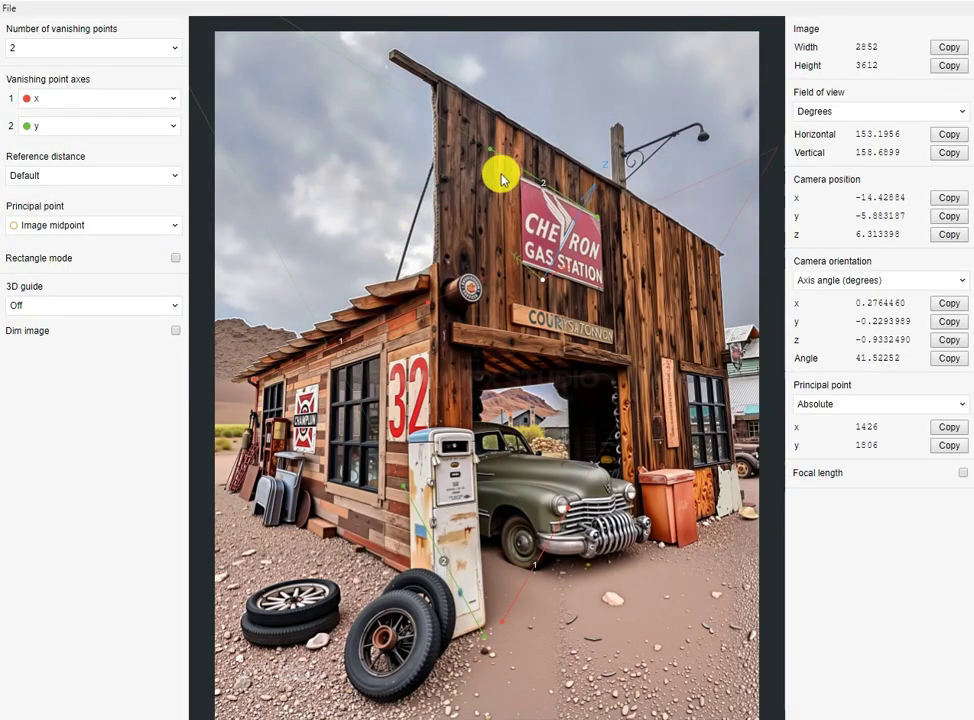
left_click_drag(486, 148, 440, 95)
left_click_drag(587, 220, 723, 257)
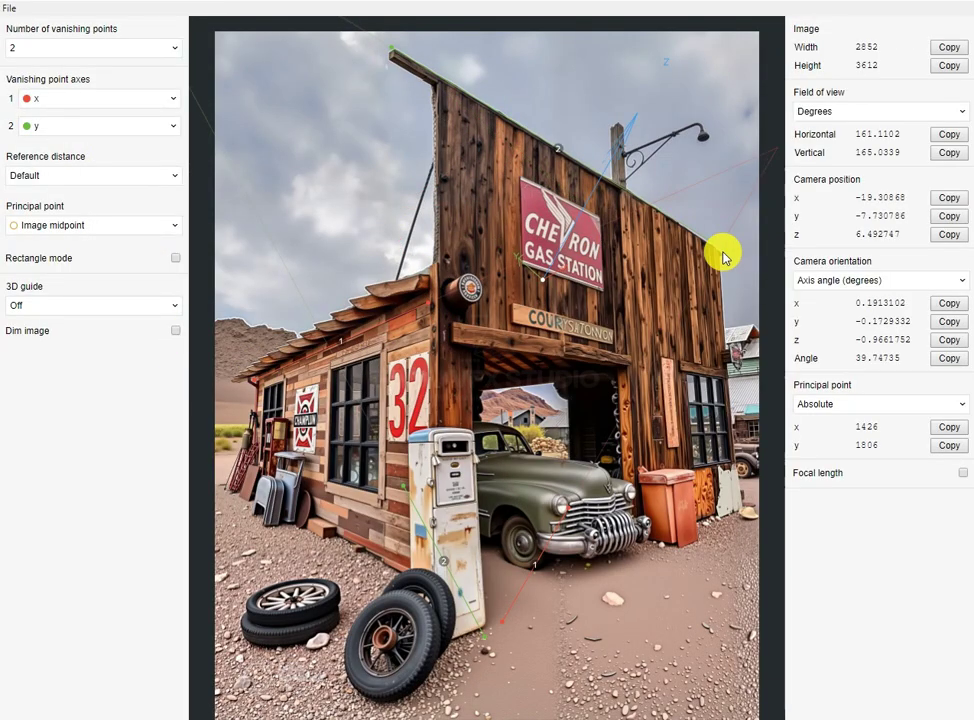
left_click_drag(488, 549, 451, 328)
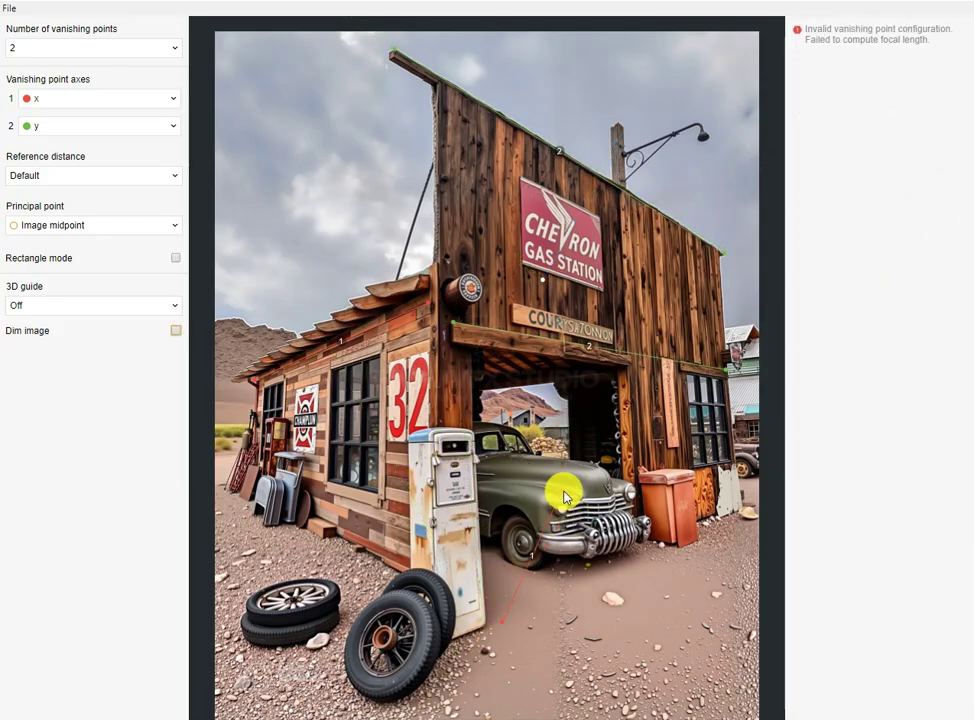
left_click_drag(566, 506, 372, 632)
left_click_drag(397, 162, 503, 626)
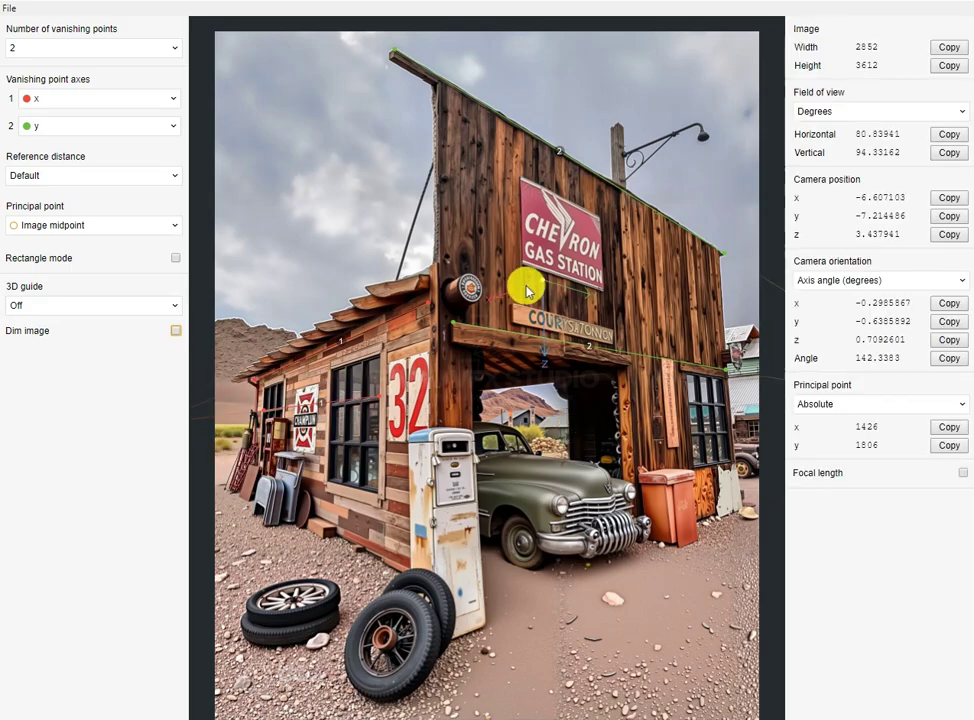
left_click(176, 330)
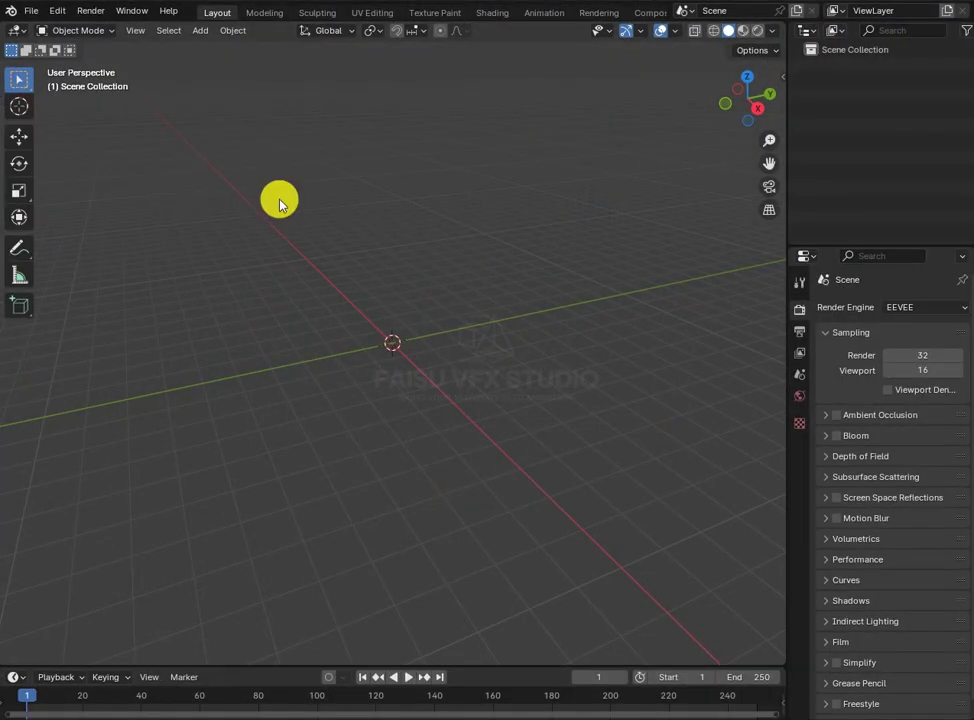
Import the fSpy camera and its reference photo into Blender
key("q")
mouse_move(282, 203)
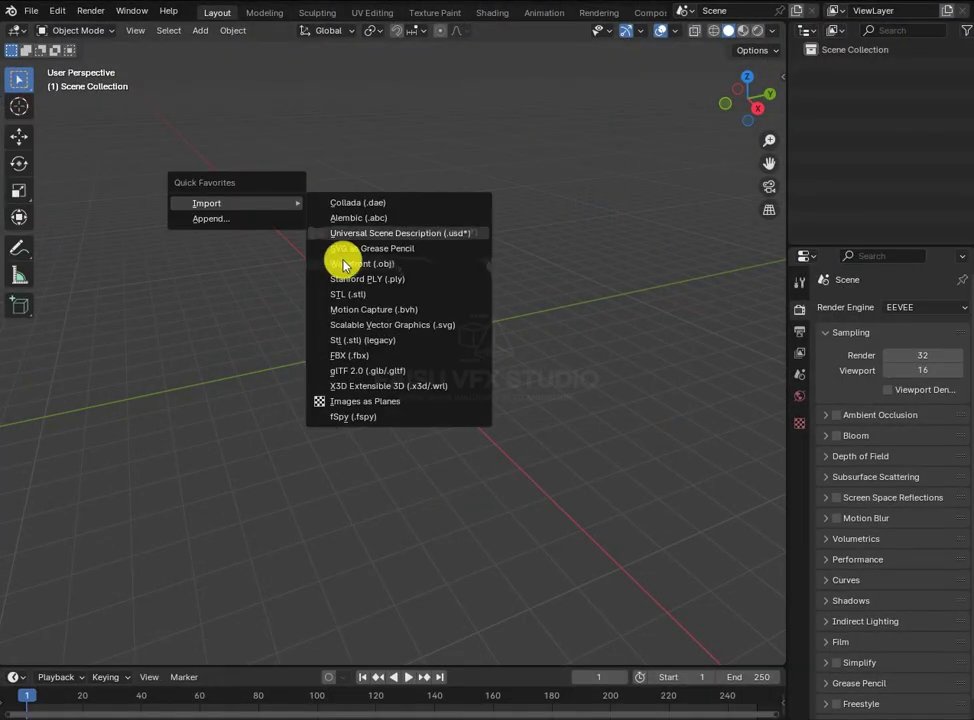
left_click(360, 420)
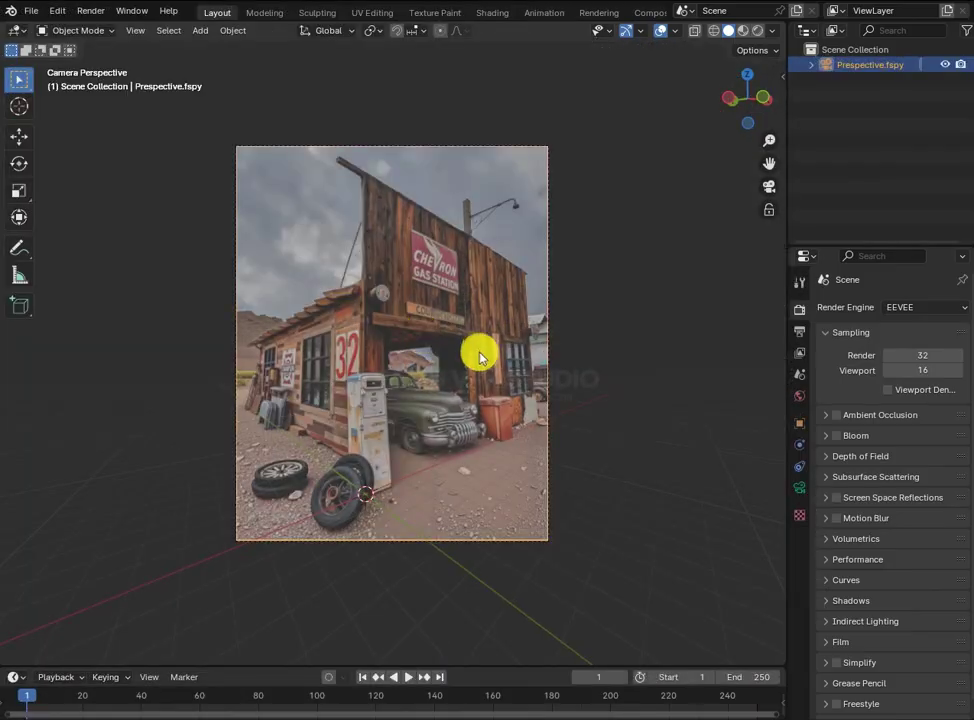
Add a cube and widen it along the X axis
key("shift+a")
left_click(550, 428)
key("g")
key("x")
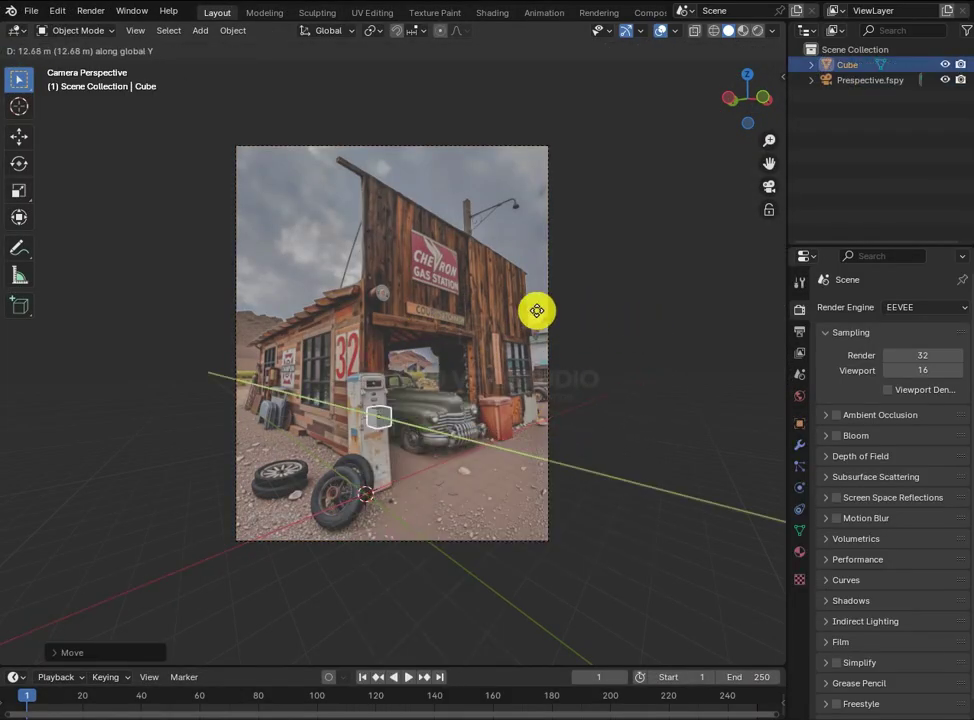
key("s")
key("x")
left_click(517, 428)
Flatten the cube along Z into a beam and raise it over the gas station sign
key("s")
key("z")
left_click(528, 404)
key("g")
key("z")
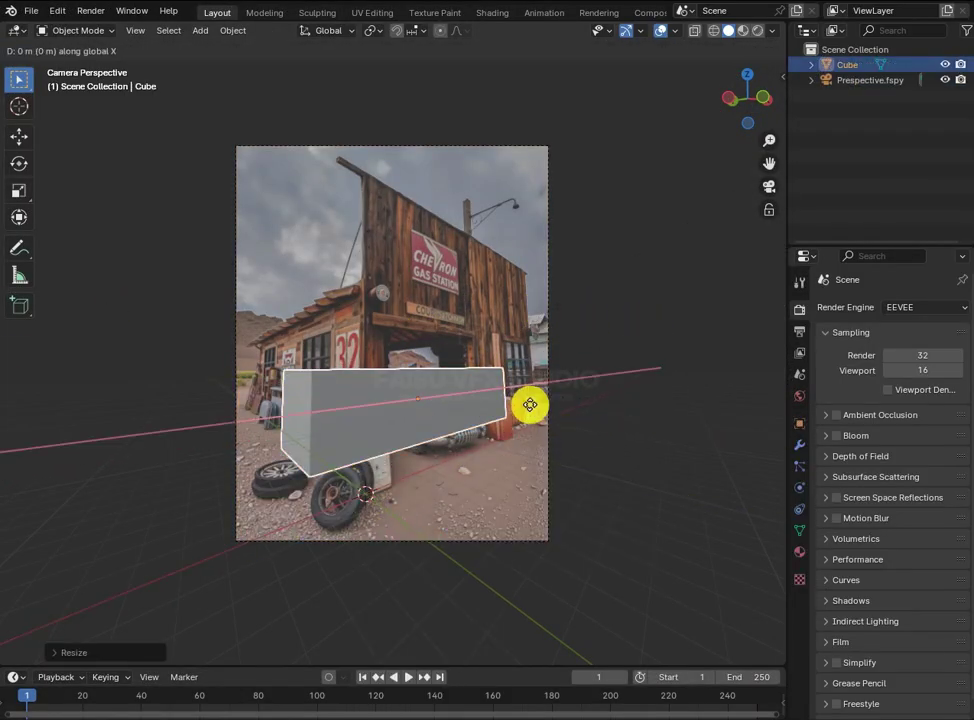
left_click(570, 342)
In X-ray Edit Mode, shift the beam sideways and extrude it downward into a box
key("Tab")
key("alt+z")
left_click(404, 350)
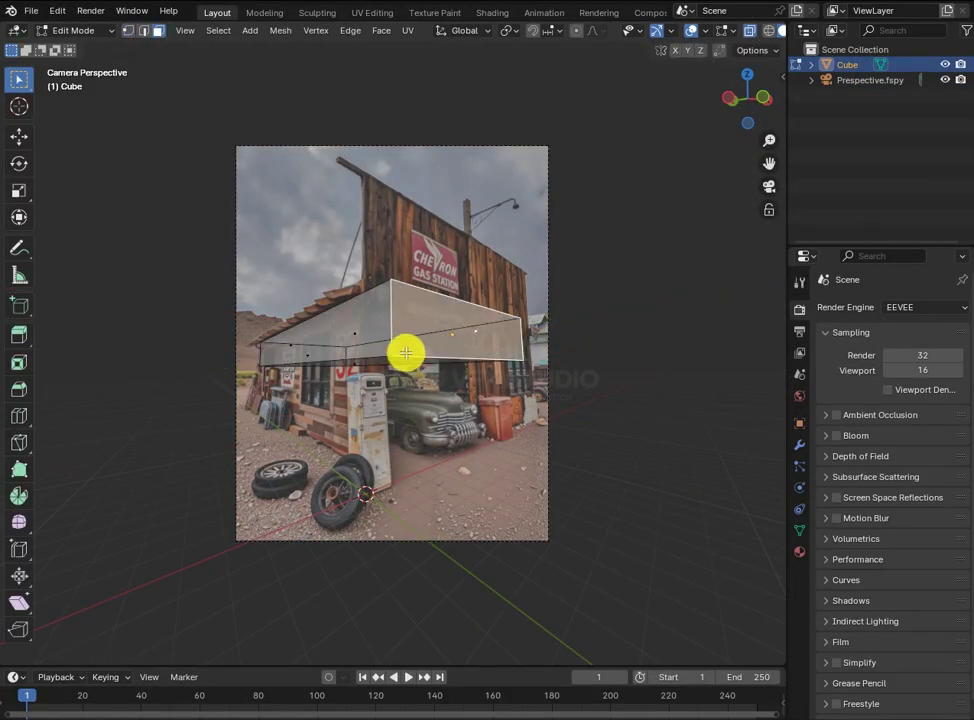
key("e")
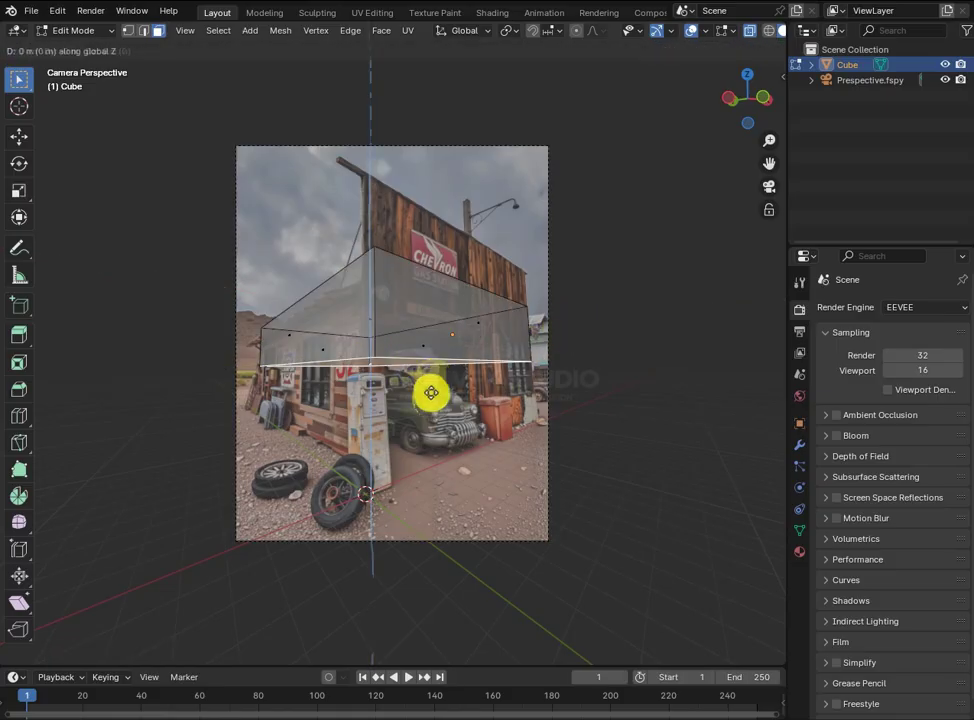
scroll(440, 390, "up", 2)
left_click(454, 385)
Add a loop cut around the box and extrude its top upward into a tall wall
key("Tab")
key("Tab")
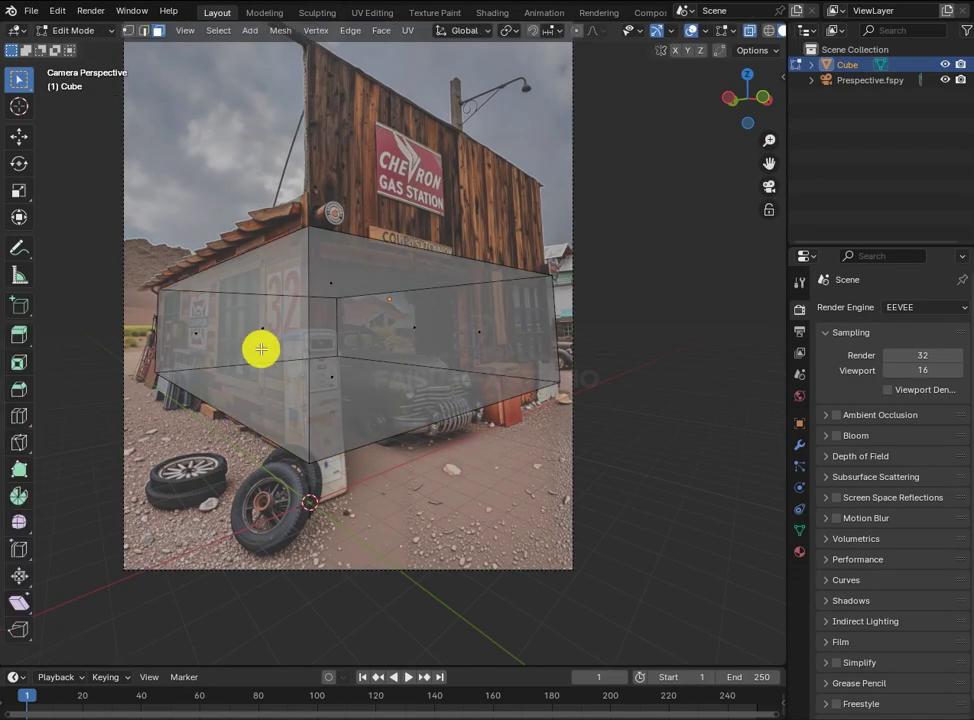
key("ctrl+r")
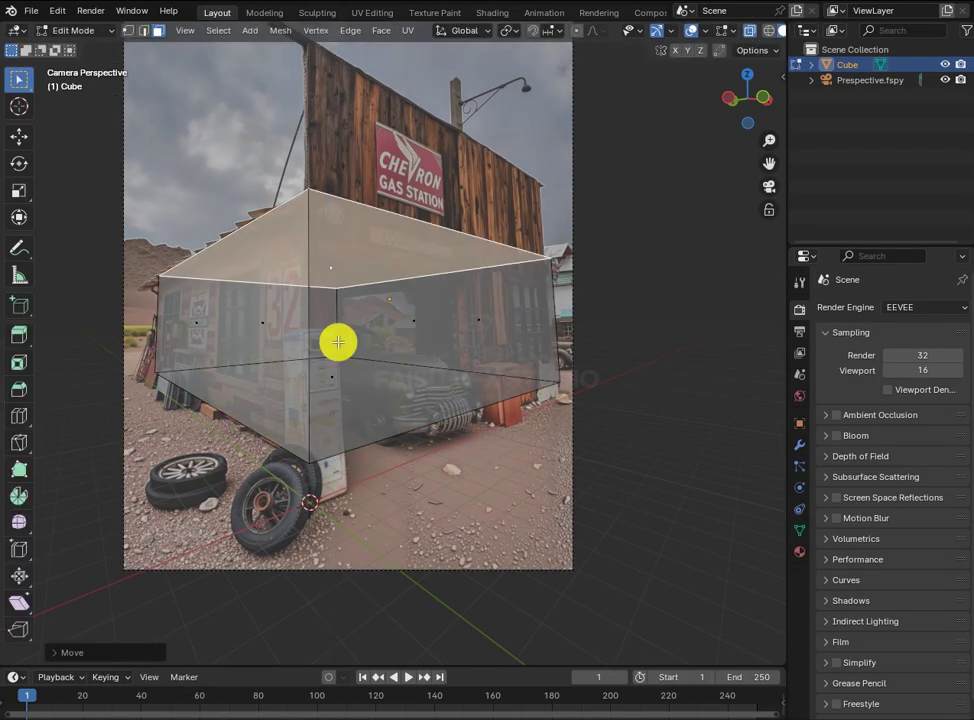
left_click(337, 341)
left_click(326, 469)
key("e")
left_click(530, 333)
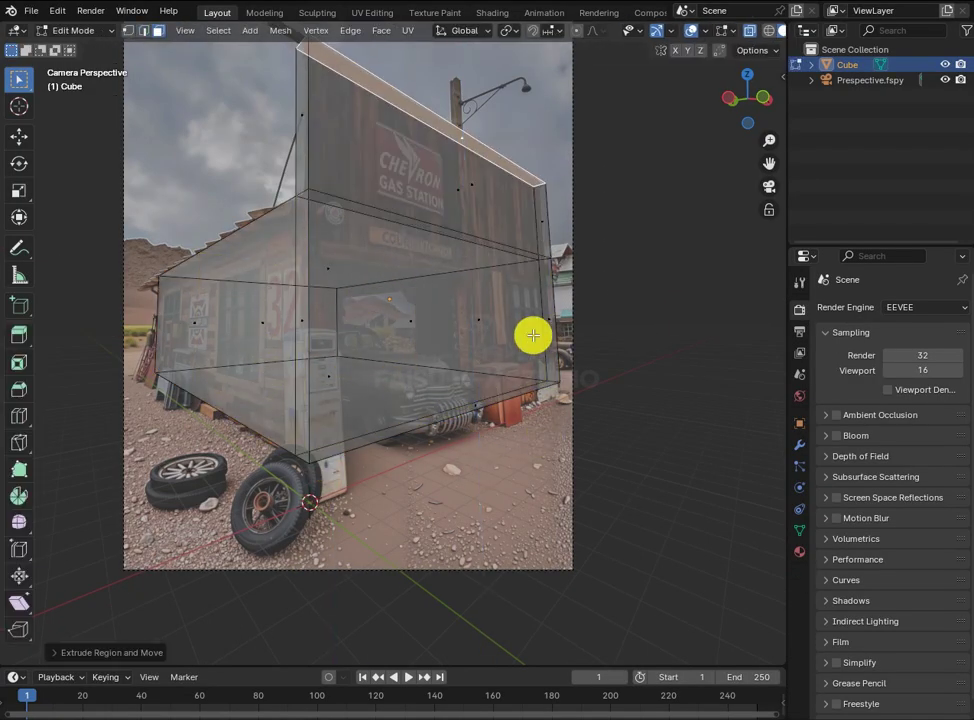
middle_click_drag(530, 333, 576, 401, "shift")
left_click(341, 199)
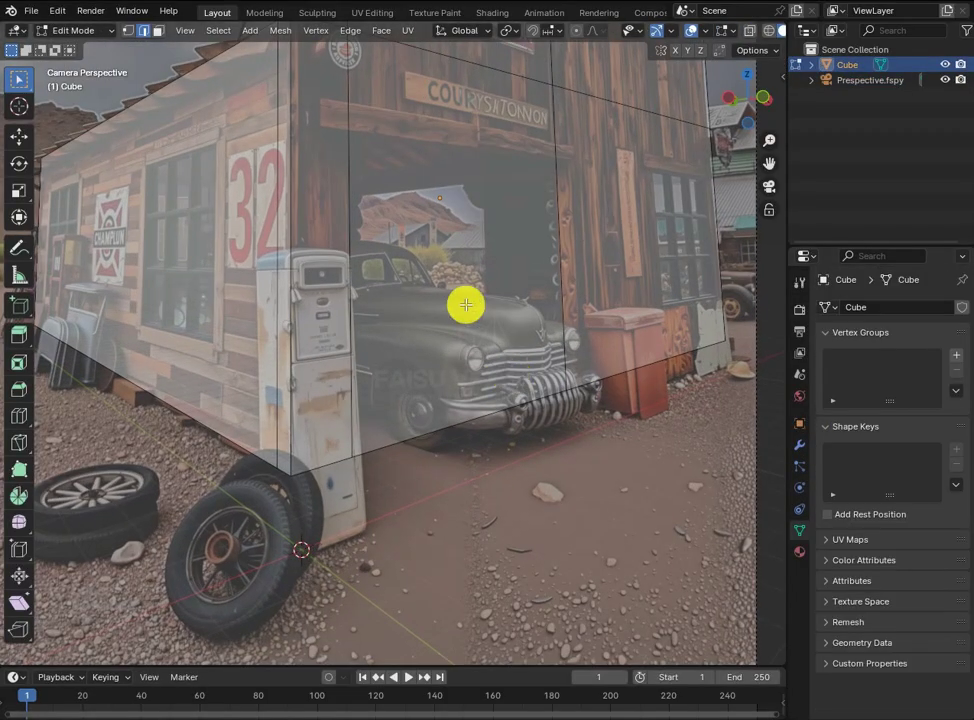
Add horizontal and vertical edge loops across the wall at the window edges
key("3")
left_click(543, 311)
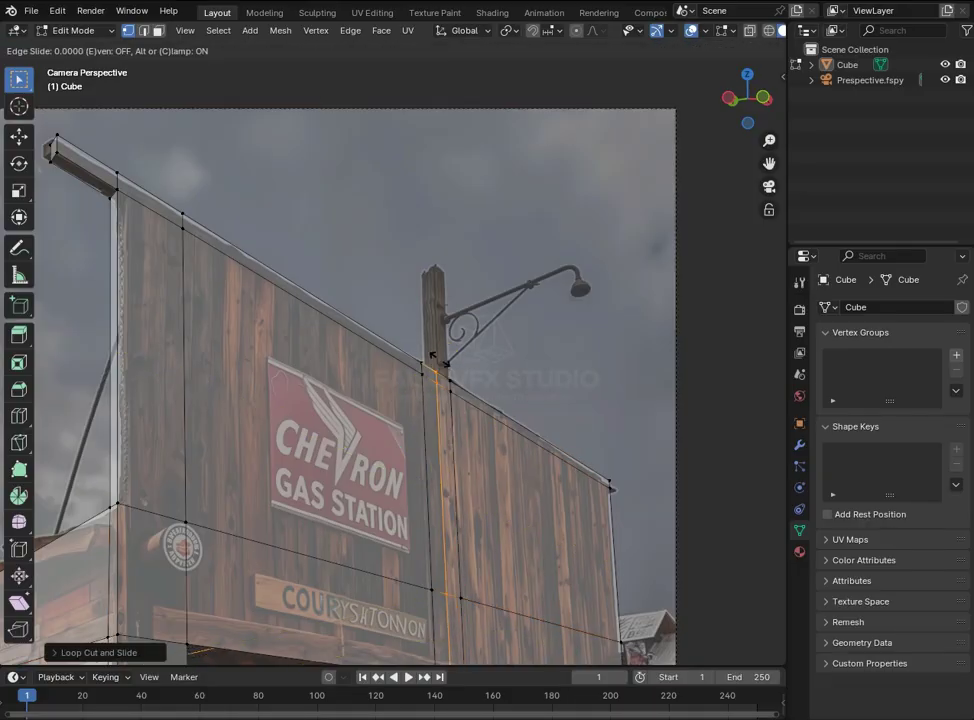
left_click(446, 365)
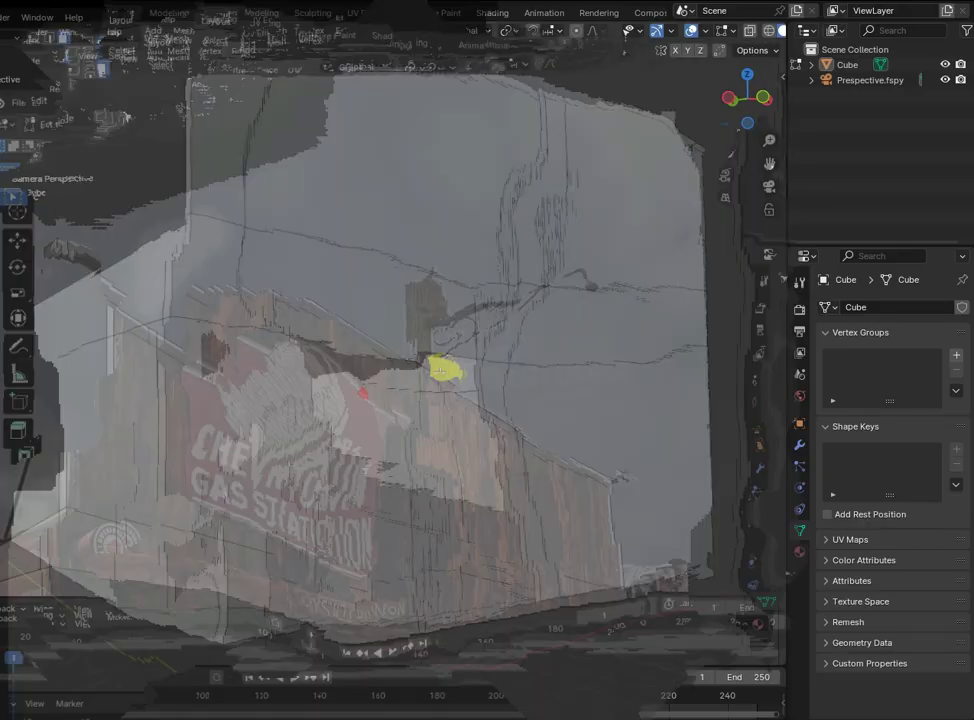
left_click(622, 331)
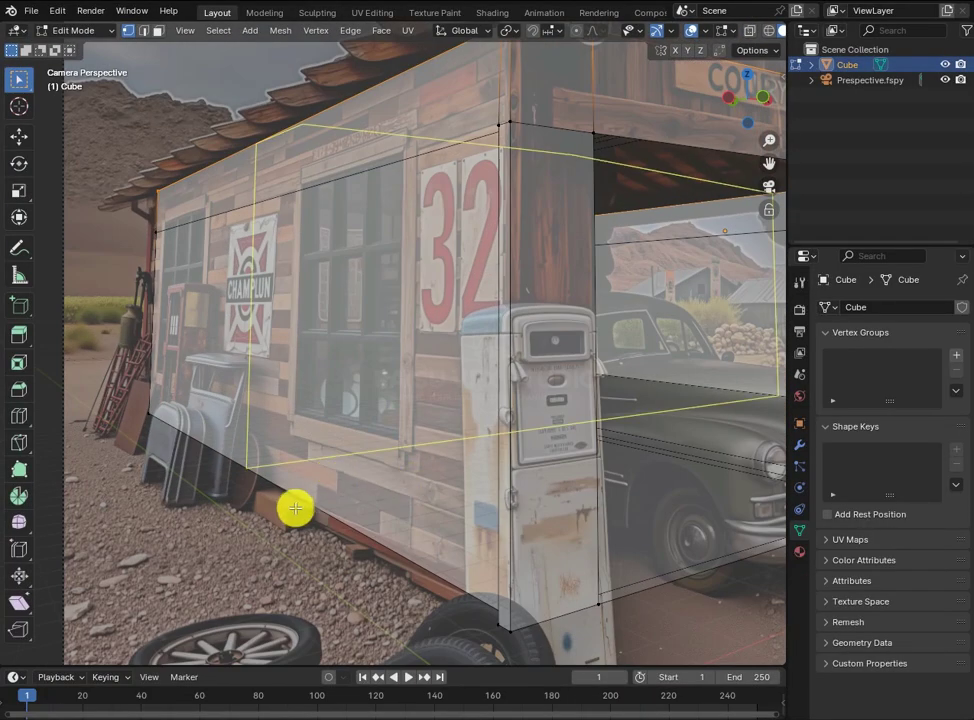
left_click(294, 507)
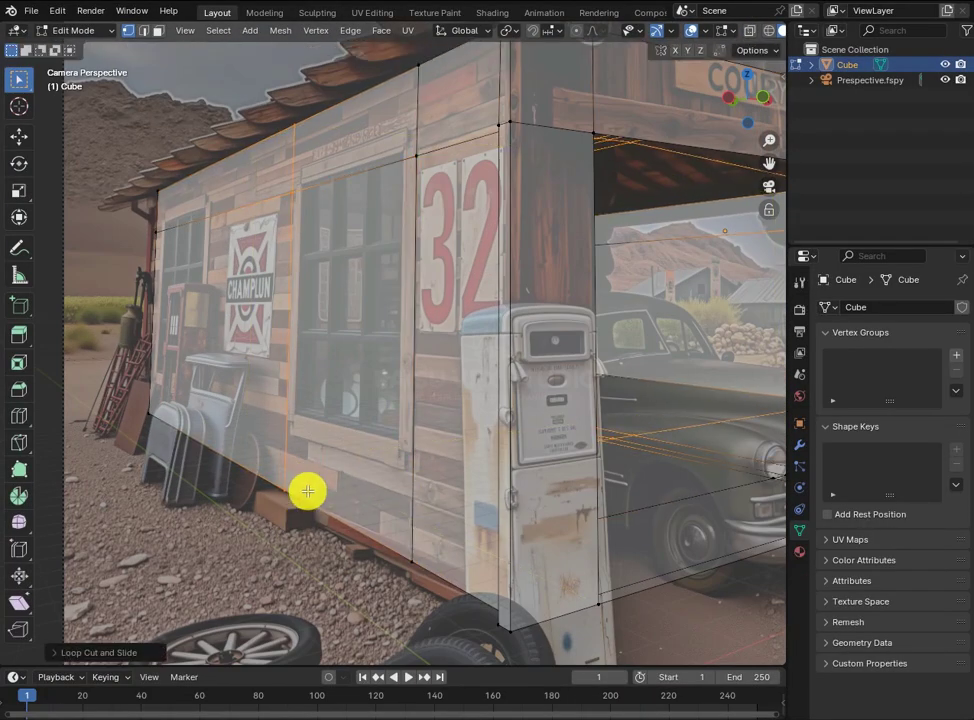
left_click(251, 560)
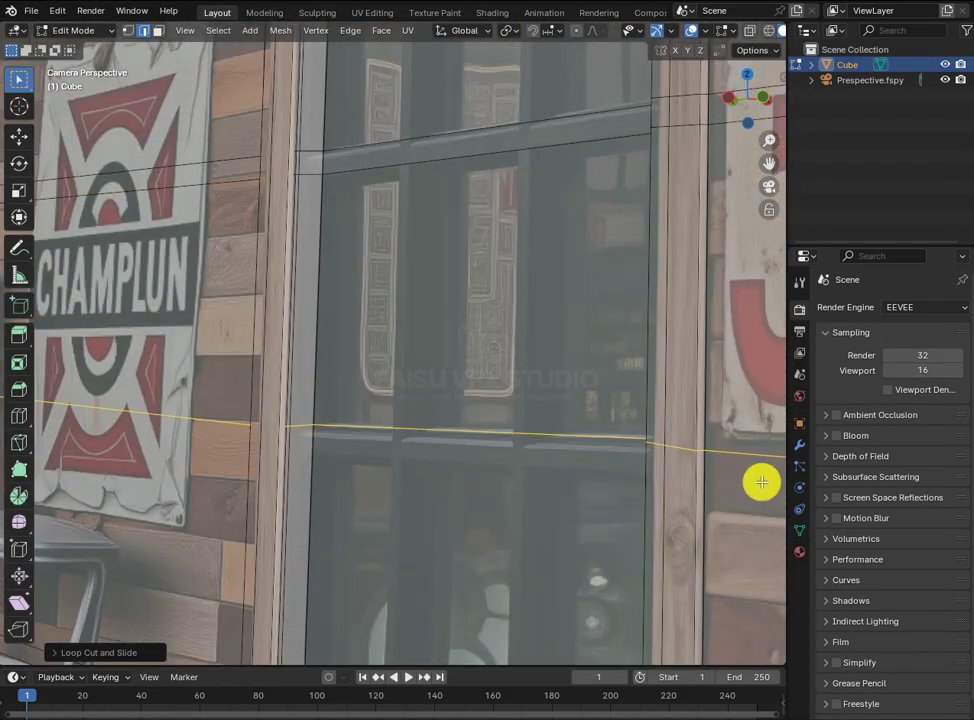
left_click(378, 345)
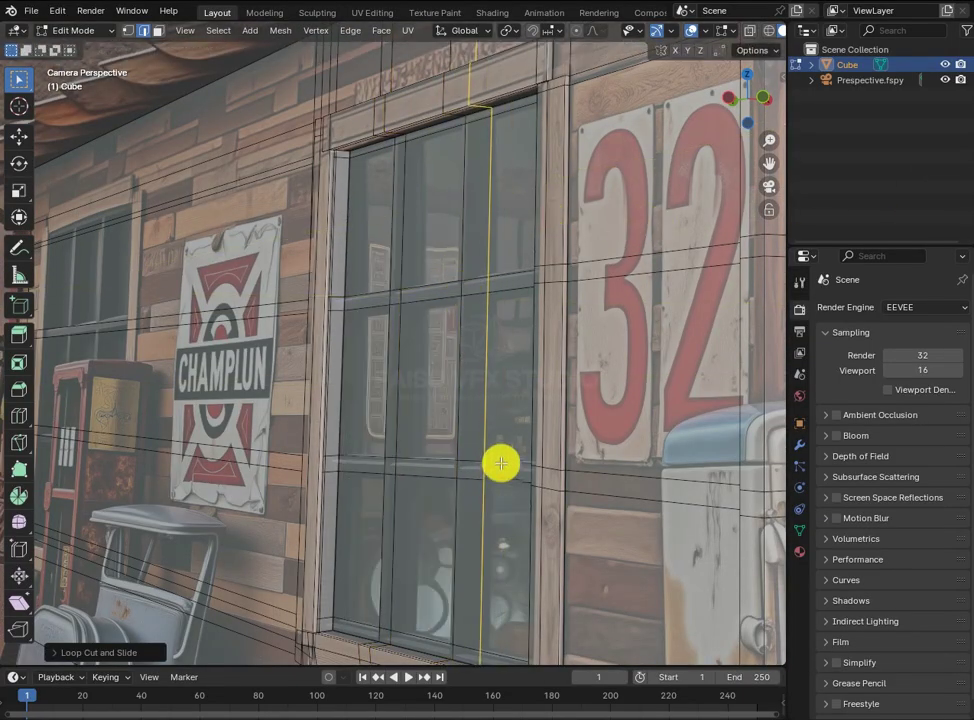
Extrude the window frame faces inward and adjust the window pane edges
key("l")
key("e")
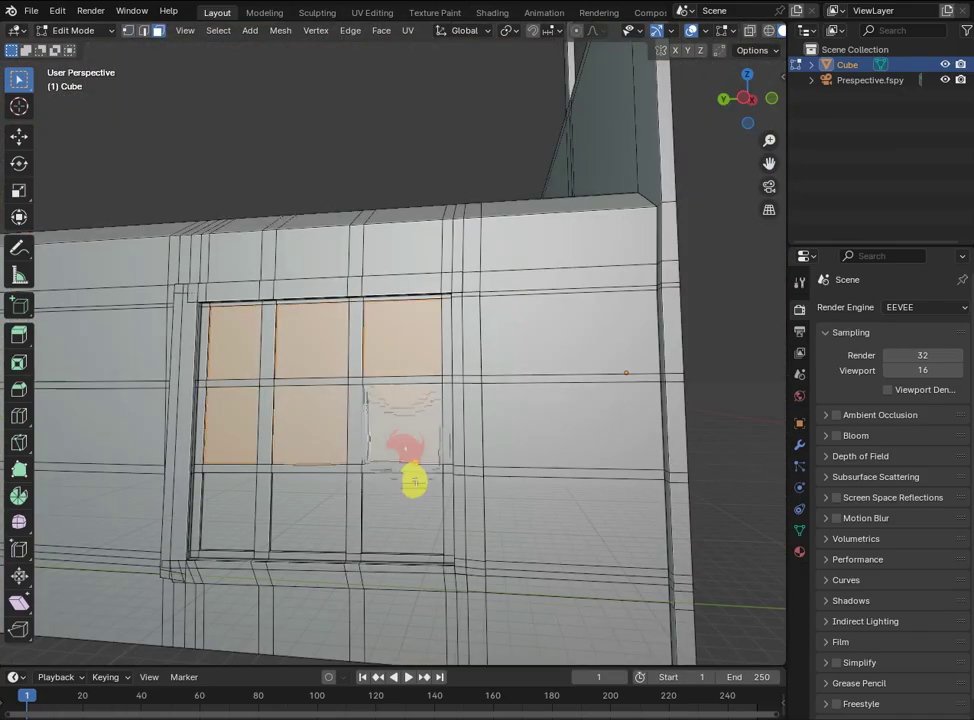
left_click(337, 337)
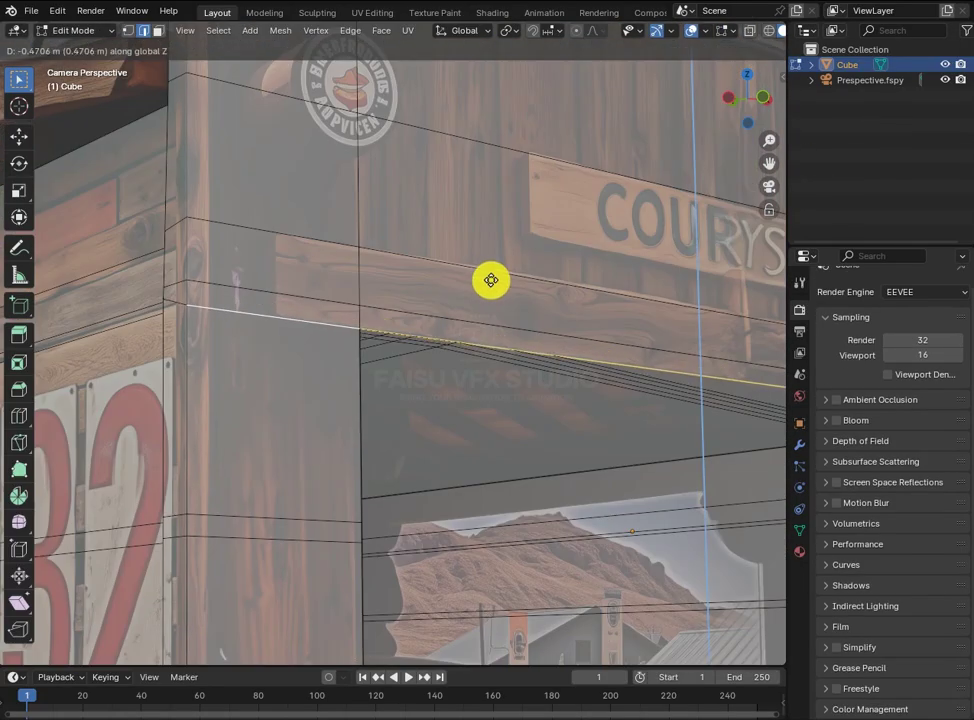
left_click(491, 280)
middle_click_drag(491, 280, 614, 414)
Select the sign beam's face and extrude it outward
key("1")
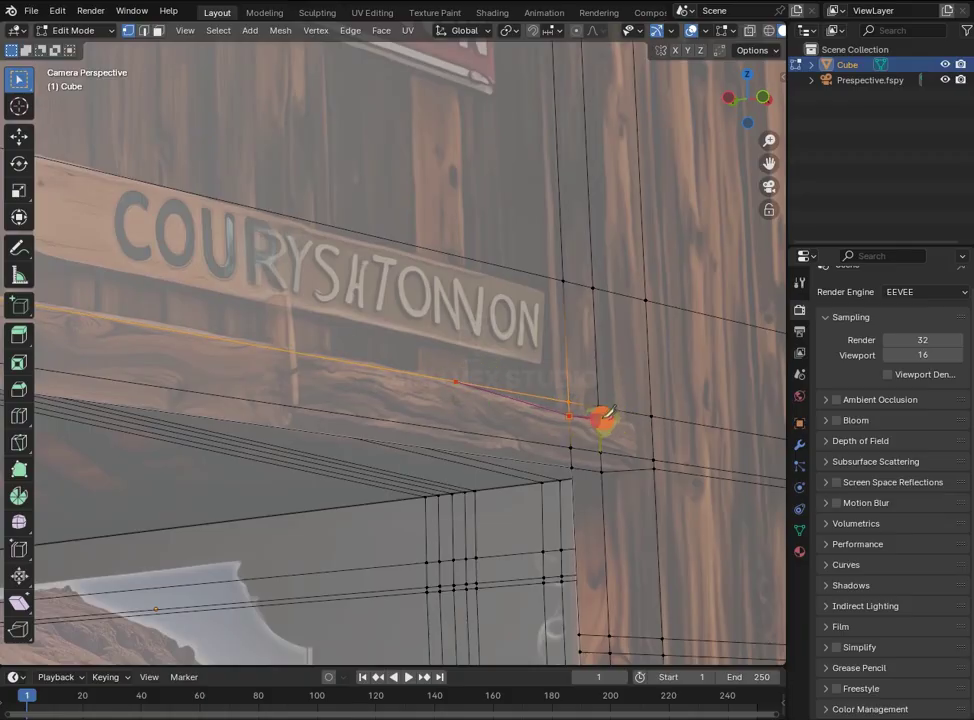
scroll(607, 413, "down", 5)
middle_click_drag(393, 363, 502, 387)
scroll(502, 387, "up", 4)
key("3")
left_click(594, 300)
scroll(490, 296, "up", 2)
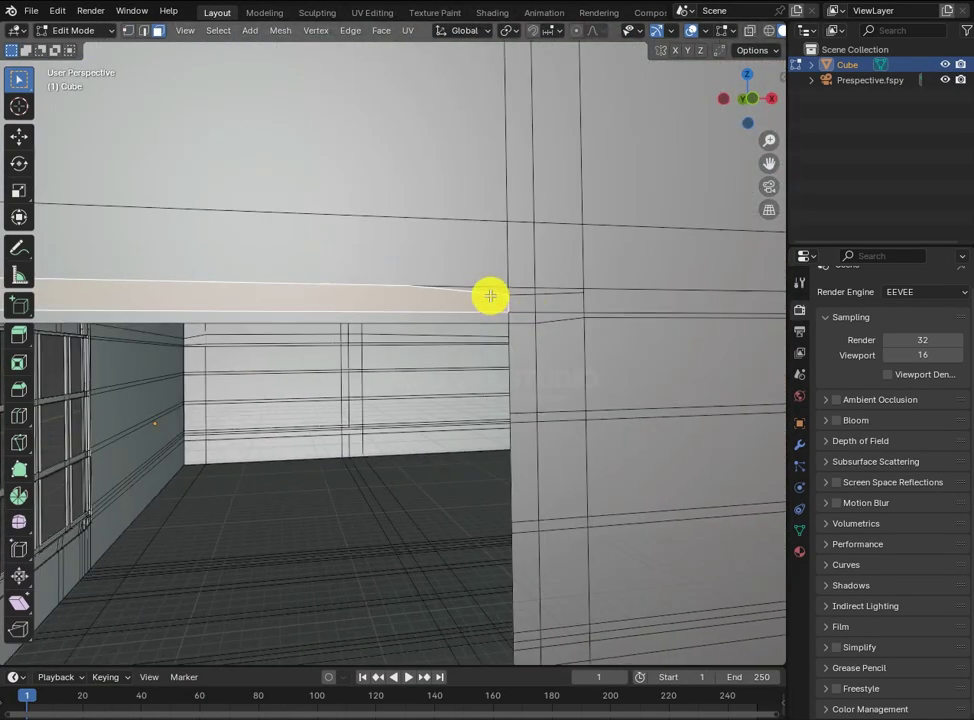
key("KP_0")
key("e")
left_click(441, 382)
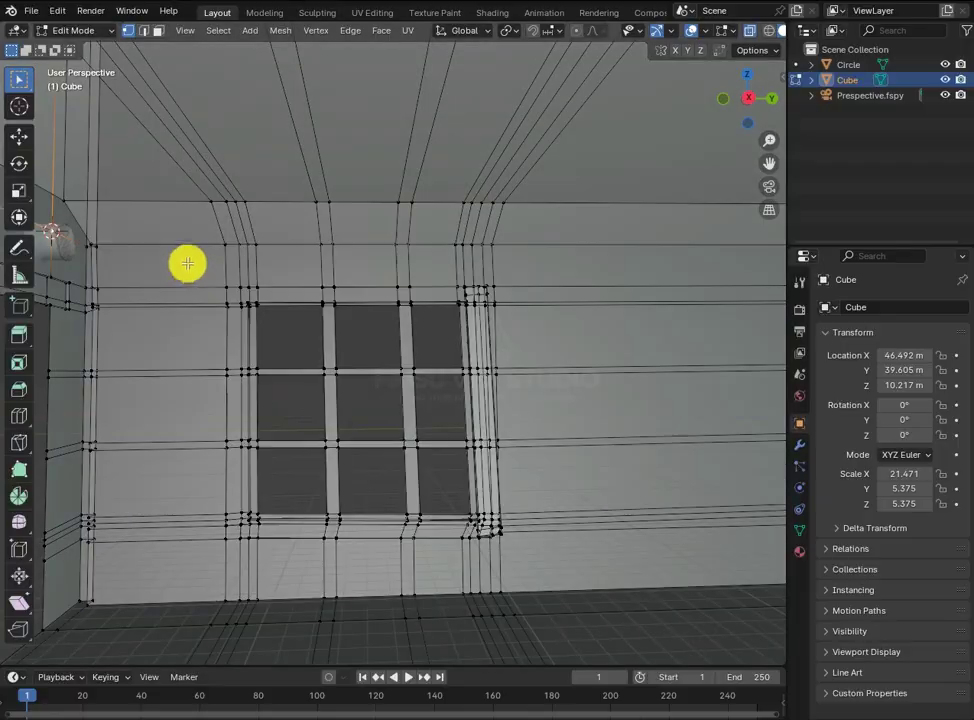
Duplicate the window frame along X to the right side of the wall
key("l")
key("shift+d")
key("x")
left_click(754, 174)
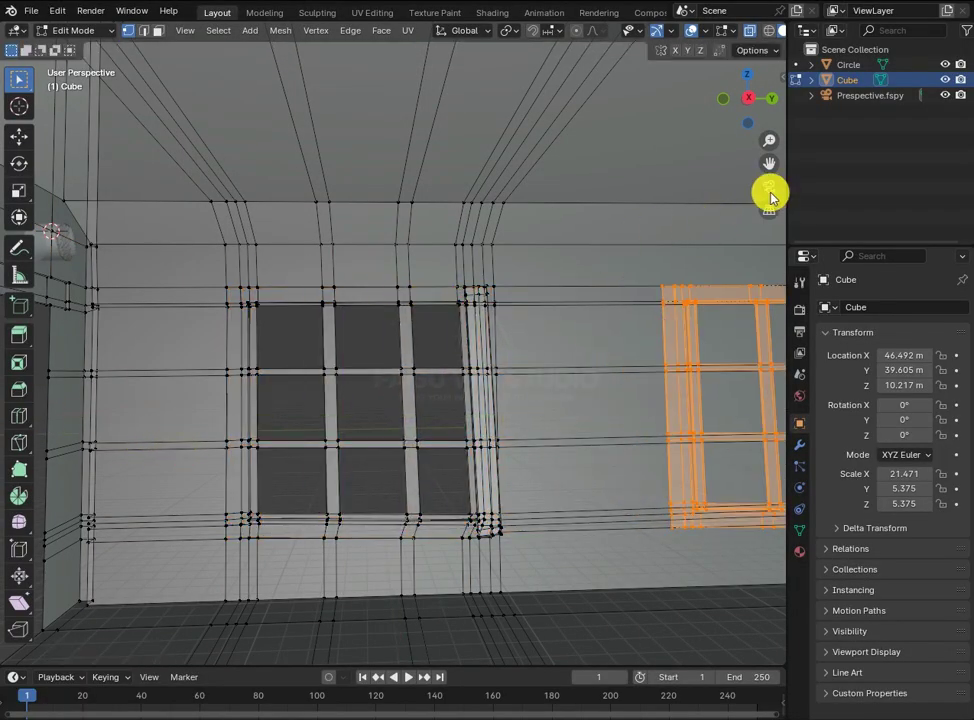
View through the photo camera in X-ray and select the wall faces to remove
key("KP_0")
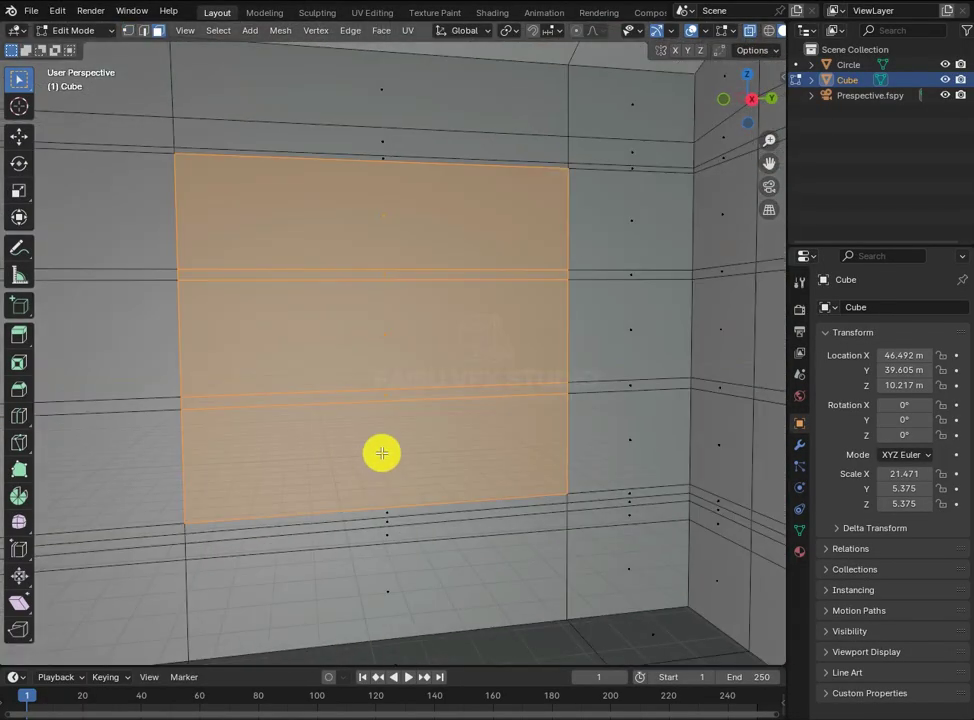
key("alt+z")
middle_click_drag(381, 453, 574, 377)
left_click(486, 322)
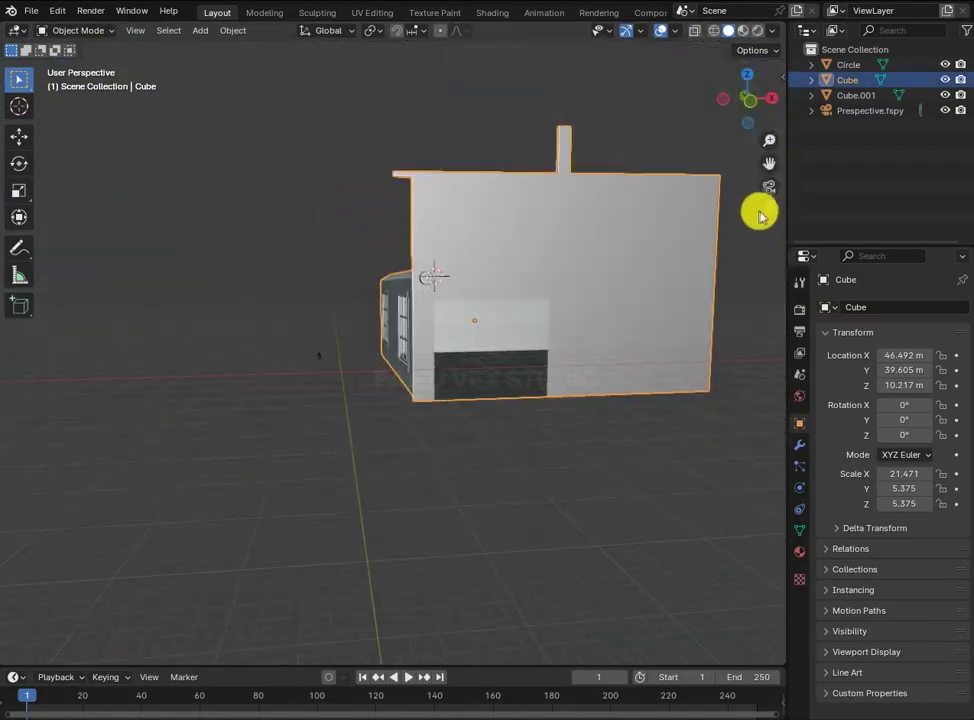
Delete the selected doorway faces, then move the opening's edges vertically along Z
left_click(769, 186)
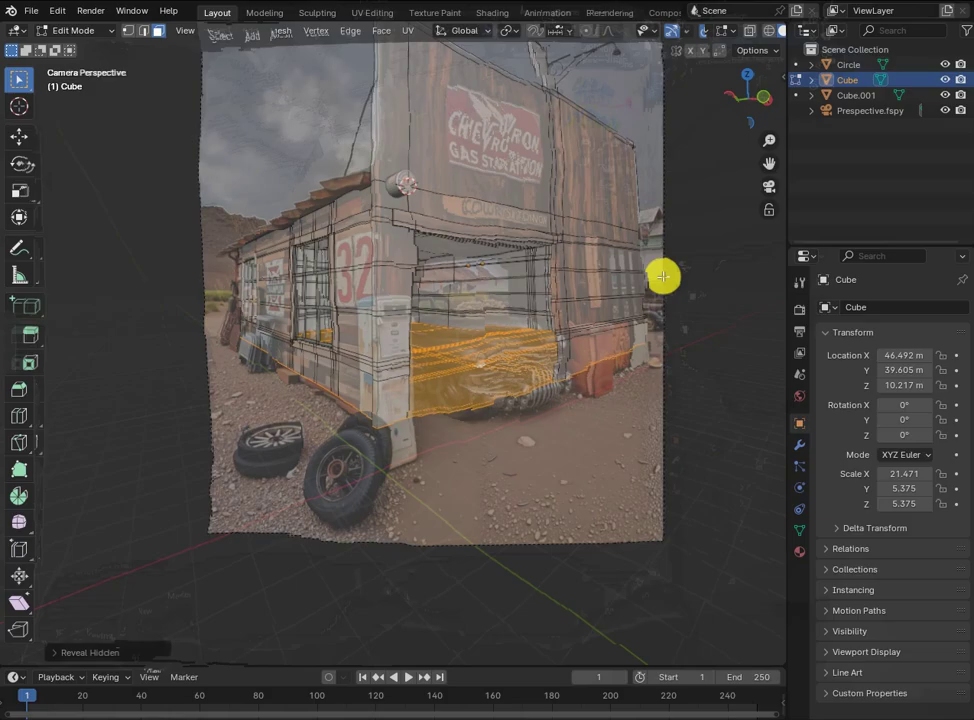
key("x")
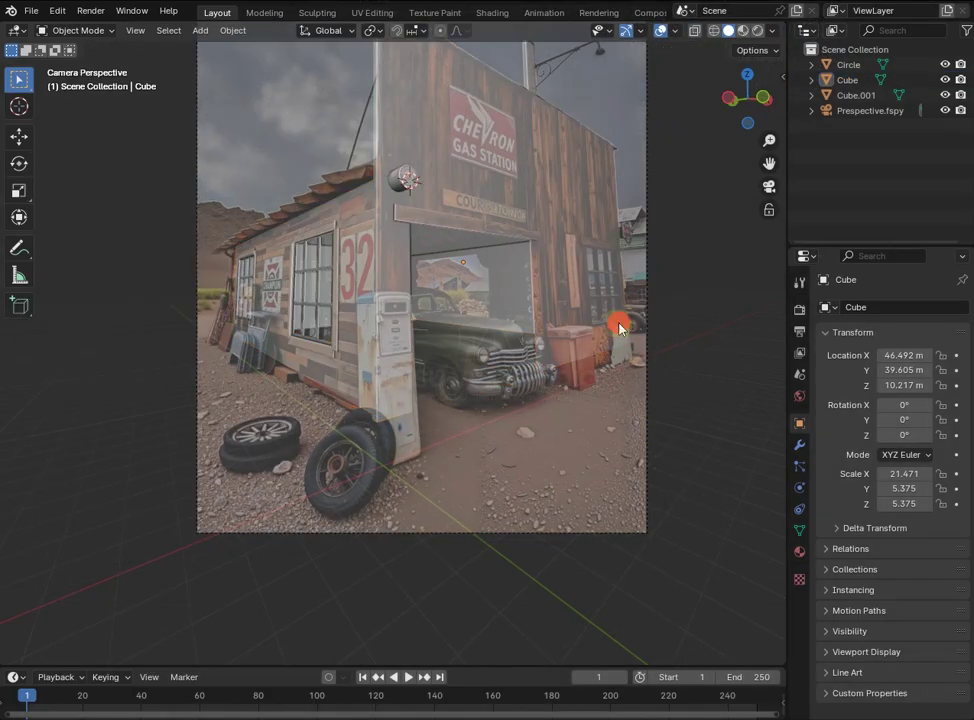
key("Tab")
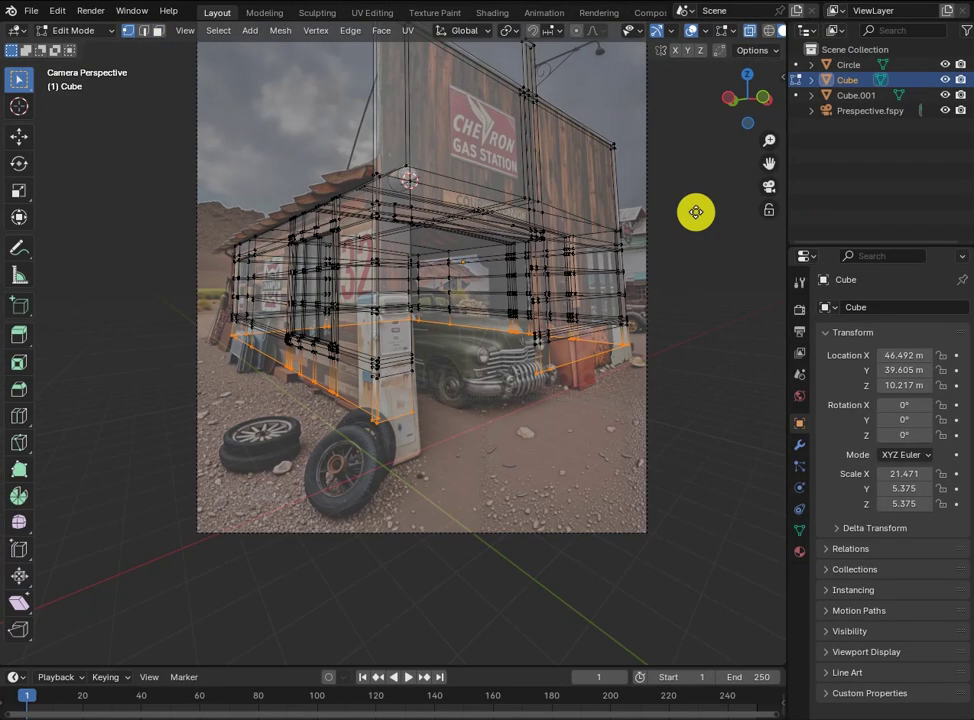
key("g")
key("z")
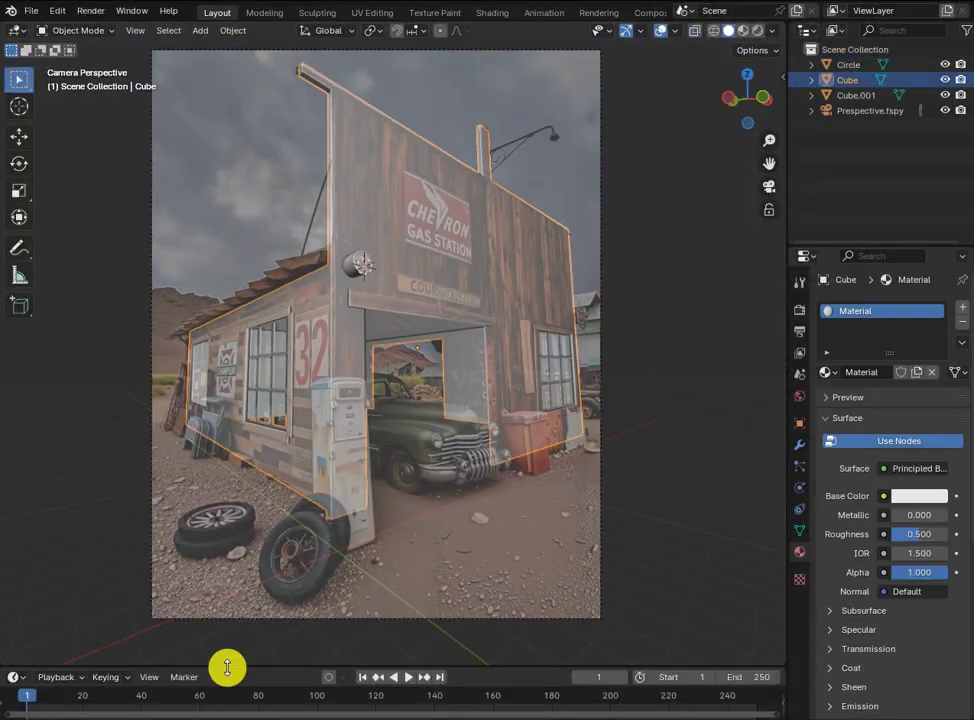
Turn the bottom area into a Shader Editor showing the material's nodes
left_click_drag(228, 664, 228, 388)
left_click(15, 397)
left_click(50, 541)
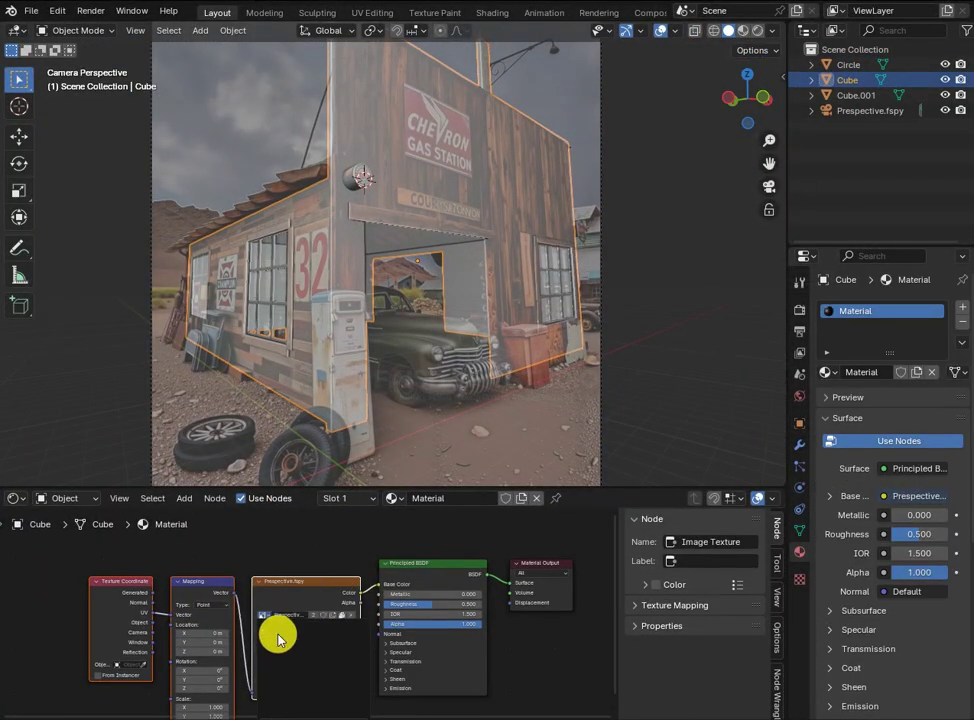
left_click_drag(428, 486, 428, 650)
Apply UV Project from View to the building mesh from the camera viewpoint
key("Tab")
left_click(407, 30)
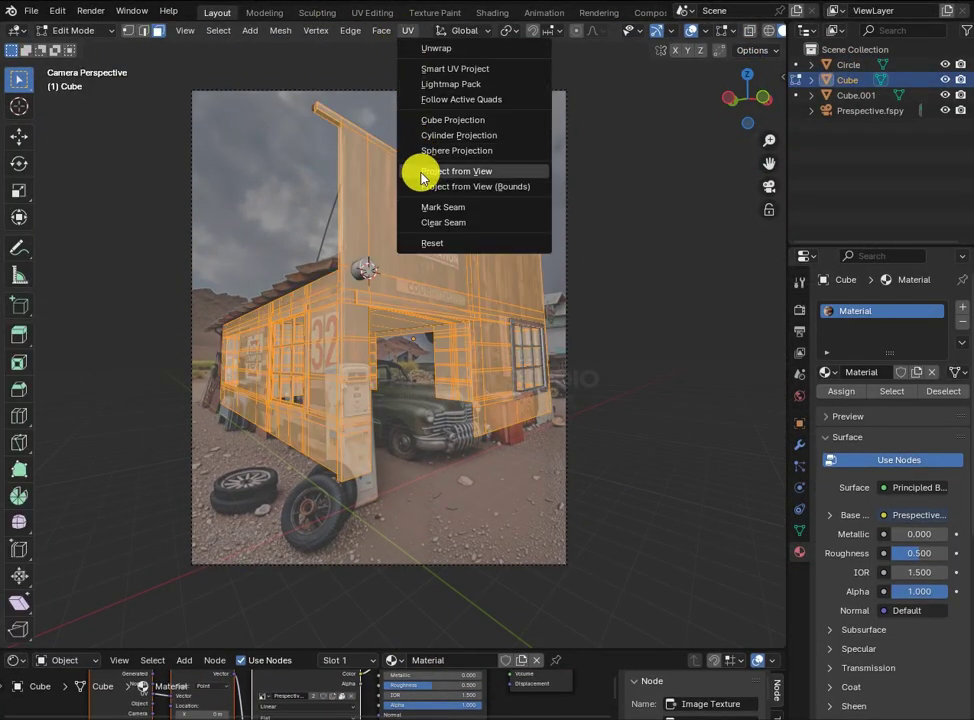
left_click(421, 178)
key("Tab")
middle_click_drag(680, 102, 700, 304)
key("KP_0")
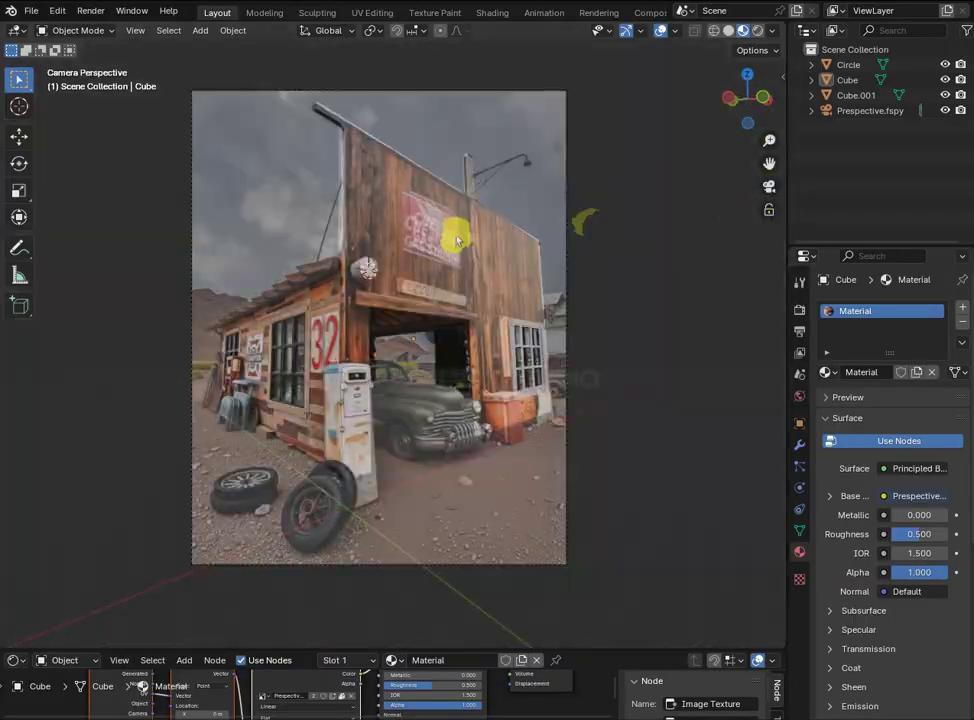
scroll(560, 318, "up", 2)
scroll(680, 315, "down", 3)
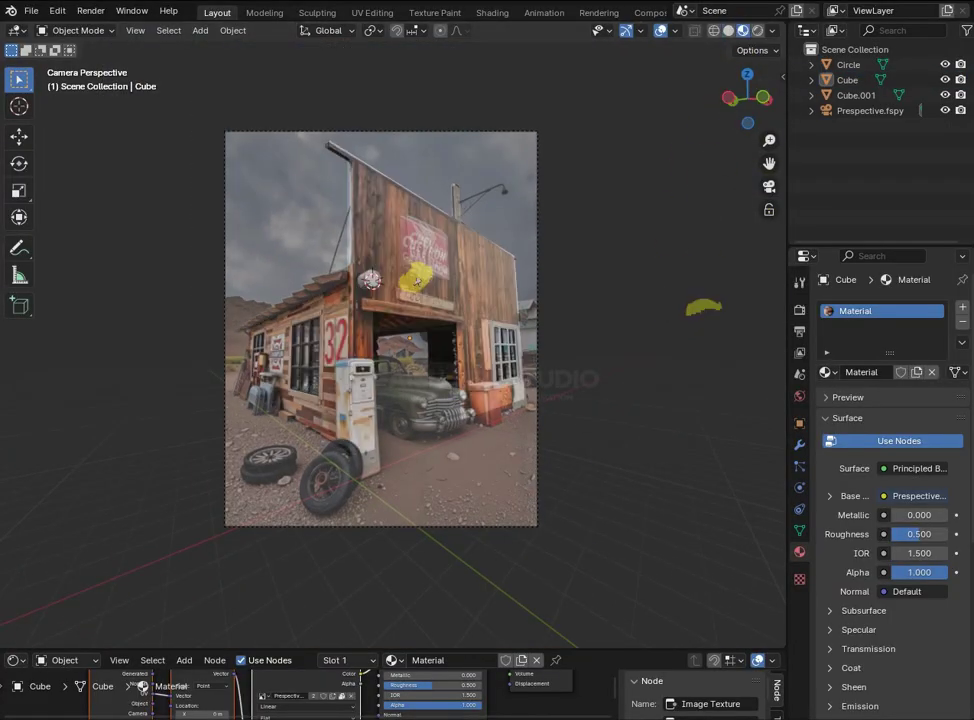
Inspect the projected texture around the roof and walls, then switch to UV Editing
key("Tab")
middle_click_drag(375, 311, 591, 272)
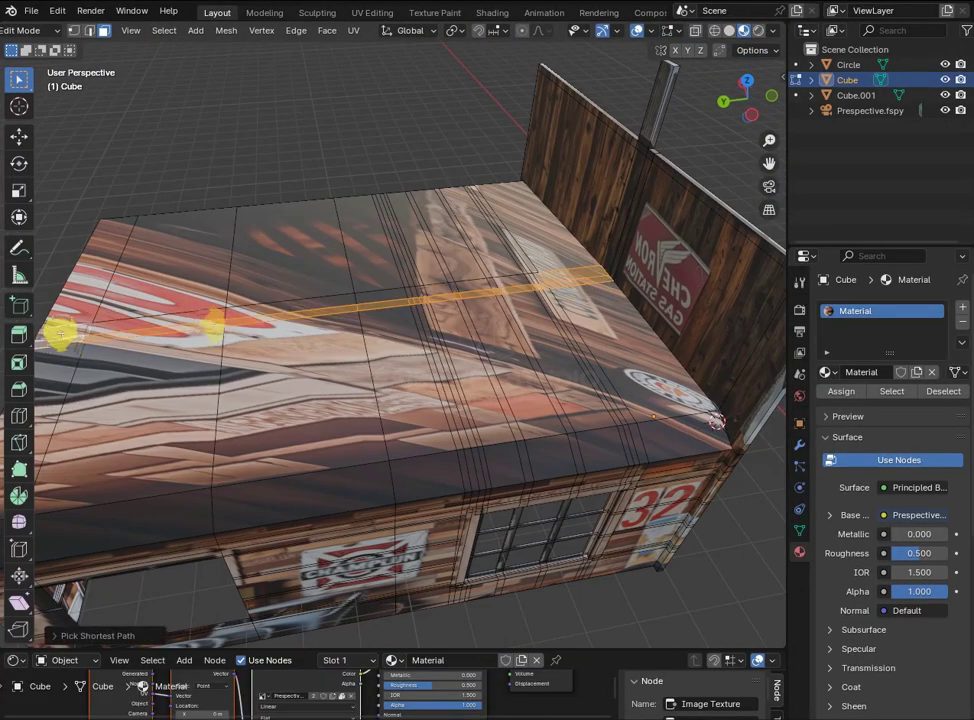
middle_click_drag(560, 339, 522, 352)
key("KP_0")
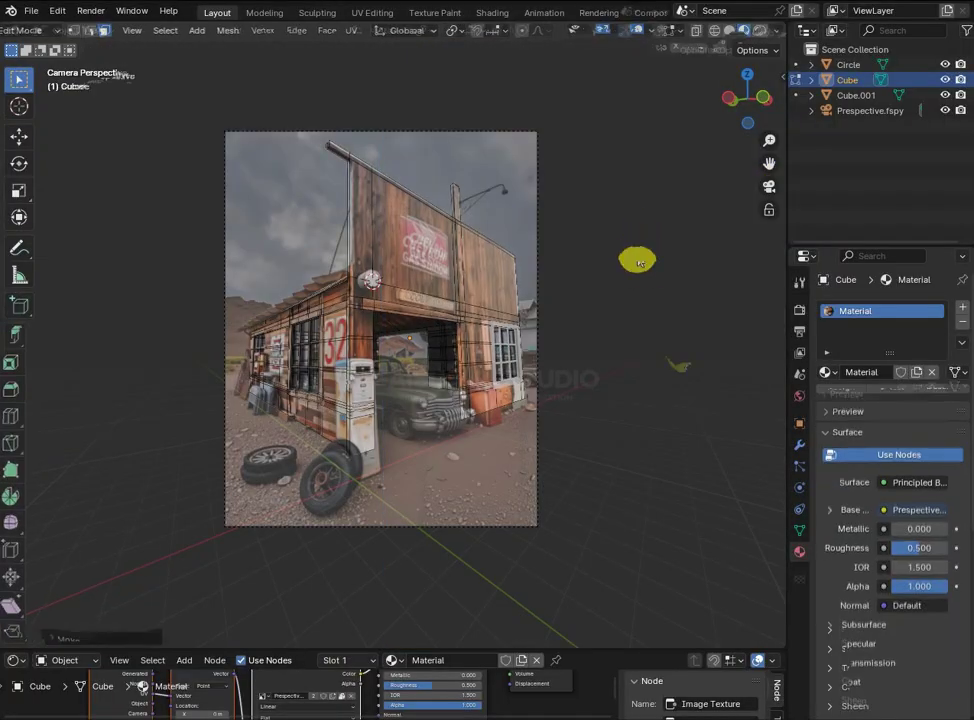
key("Tab")
middle_click_drag(635, 257, 750, 187)
key("ctrl+Page_Down")
key("ctrl+Page_Down")
key("ctrl+Page_Down")
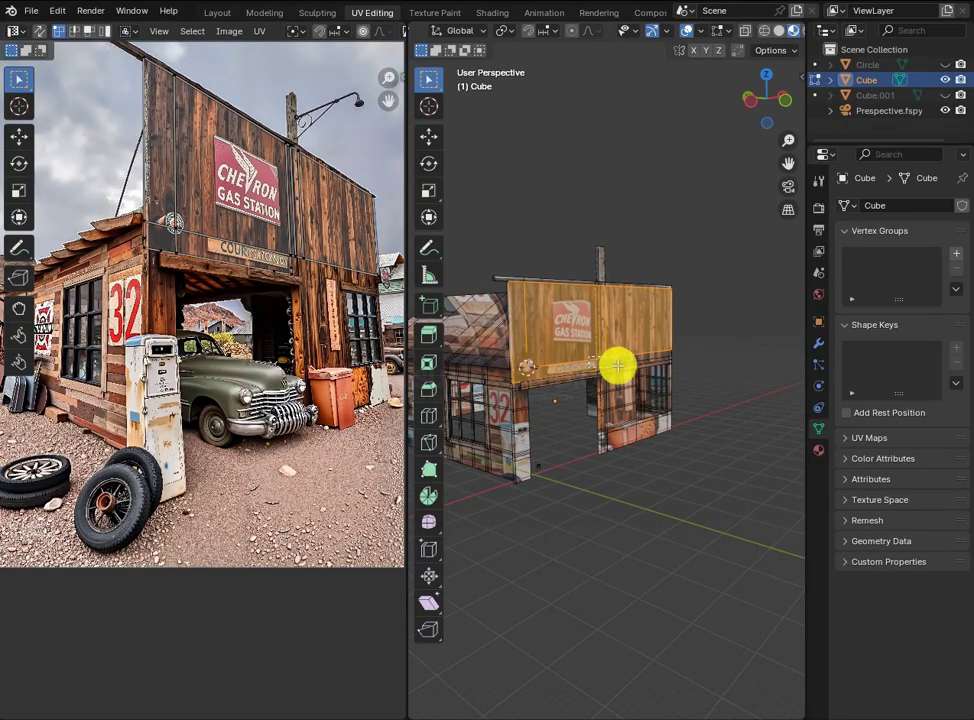
Snap UV points onto the post and the roof edge in the photo
scroll(605, 366, "up", 5)
scroll(629, 369, "up", 2)
scroll(622, 376, "down", 5)
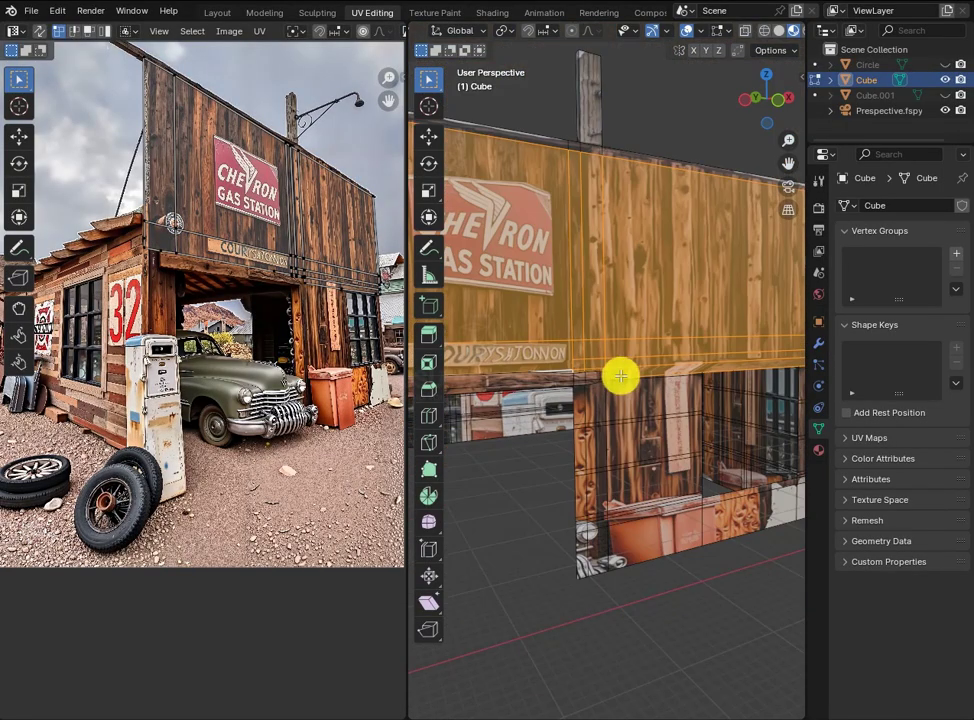
scroll(328, 400, "up", 6)
scroll(295, 415, "down", 5)
scroll(212, 284, "up", 6)
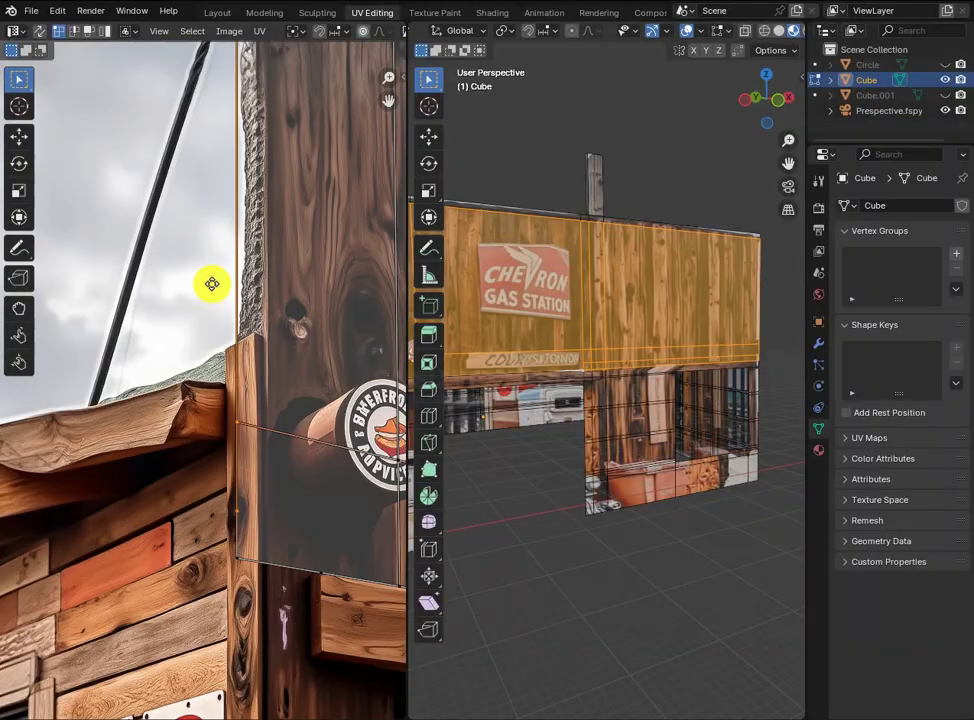
left_click(303, 420)
scroll(303, 243, "up", 5, "shift")
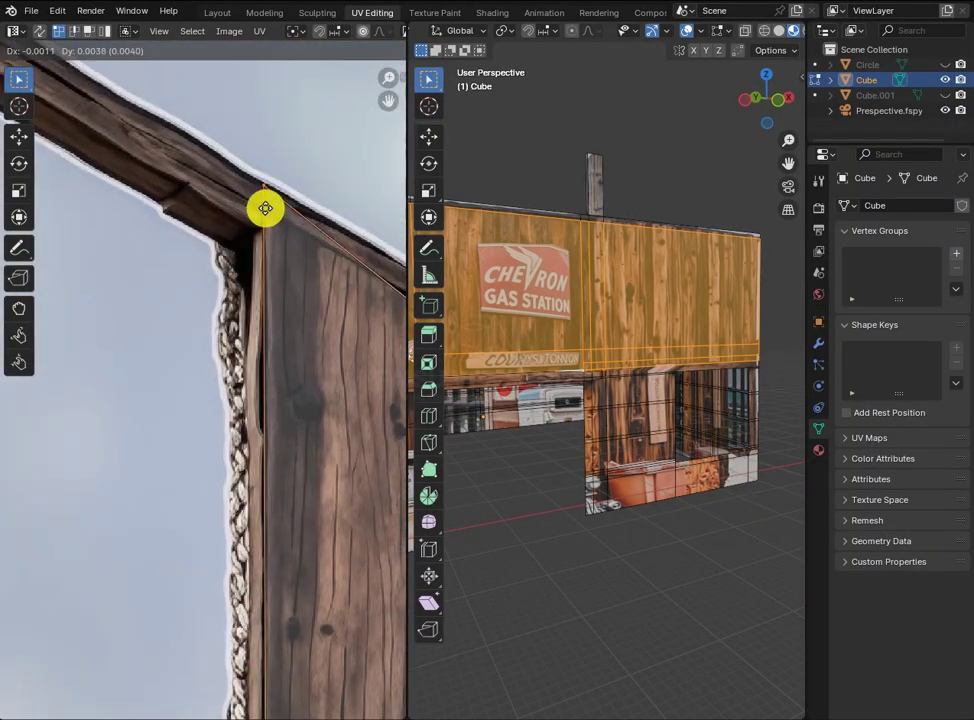
left_click(261, 230)
Refine the building's UVs along the roof edge to match the photo
scroll(267, 343, "down", 4)
scroll(170, 400, "up", 2)
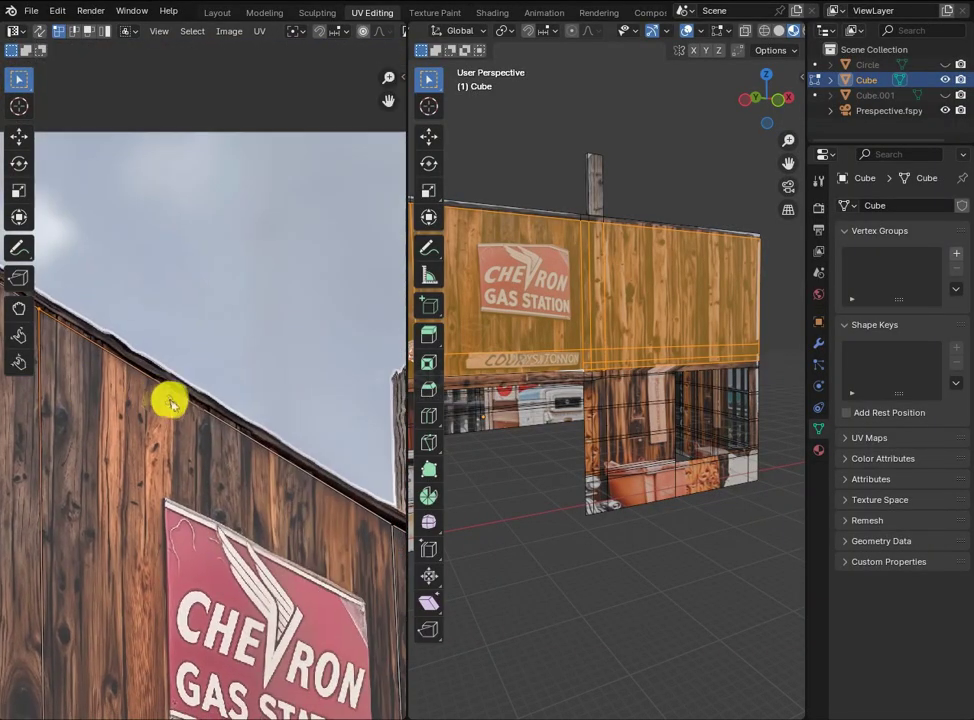
scroll(265, 447, "down", 4)
scroll(228, 407, "up", 4)
scroll(89, 380, "up", 2)
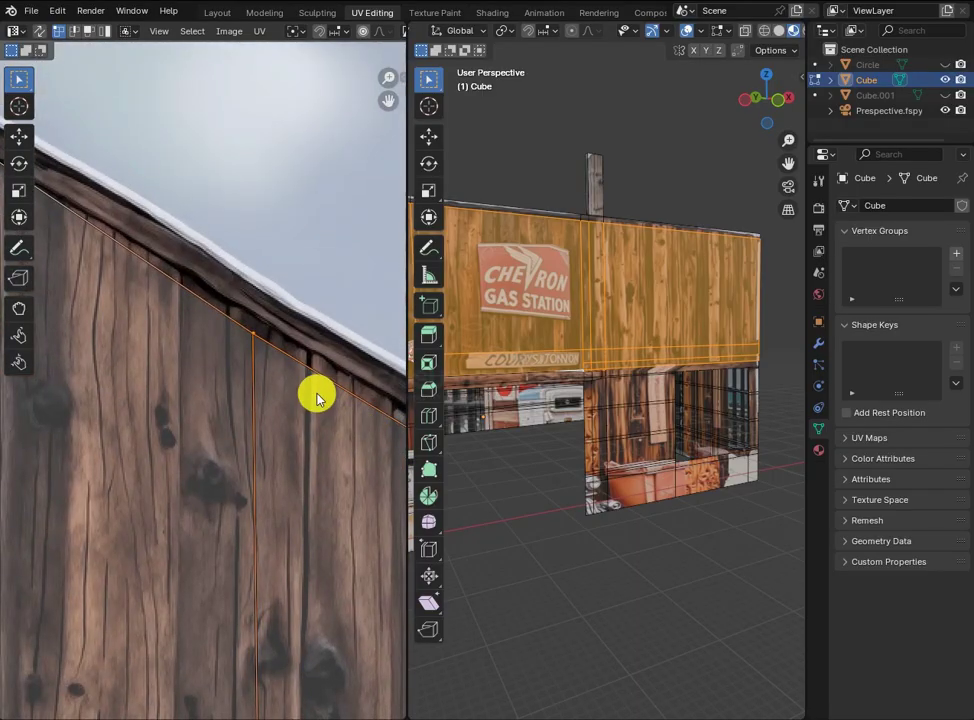
key("g")
scroll(317, 394, "down", 1)
left_click(316, 385)
scroll(191, 393, "right", 6, "ctrl")
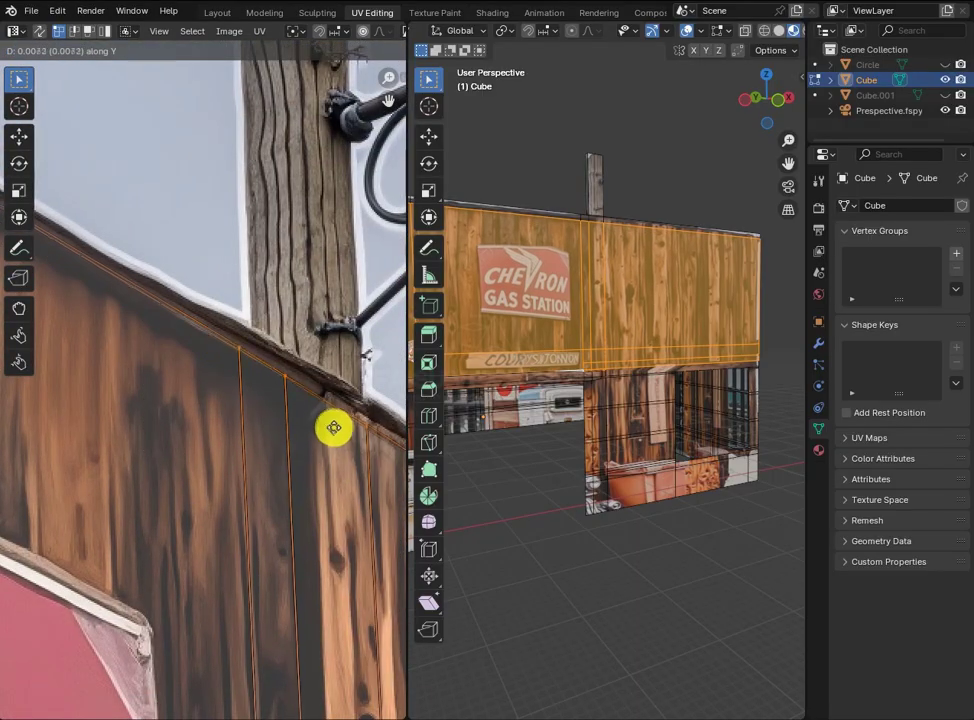
scroll(195, 338, "down", 4)
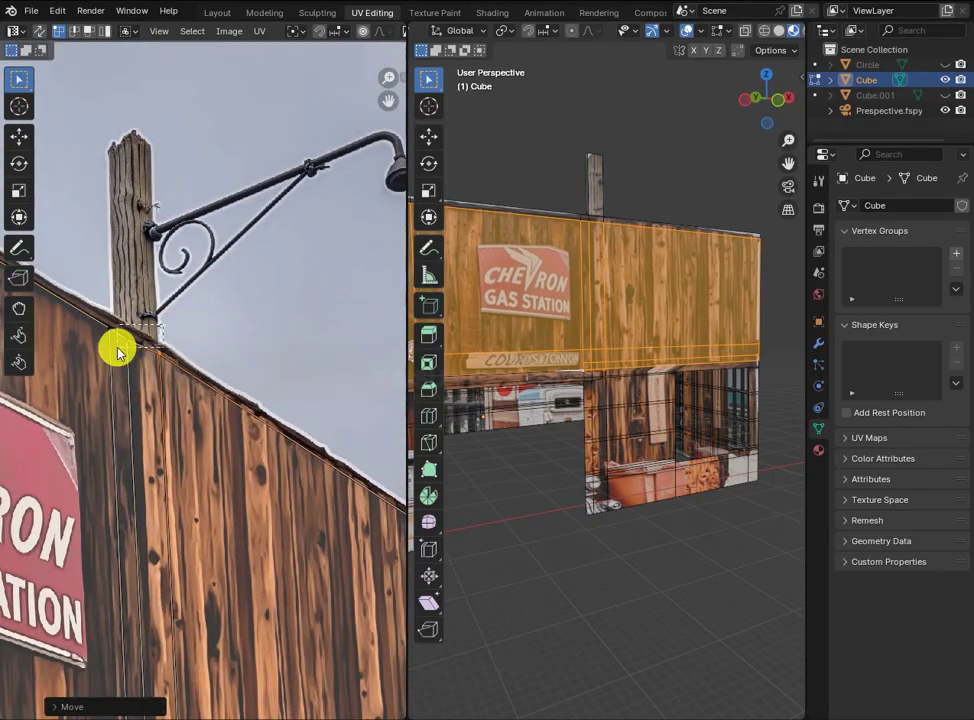
scroll(283, 461, "up", 2)
scroll(289, 330, "down", 3)
scroll(191, 348, "up", 3)
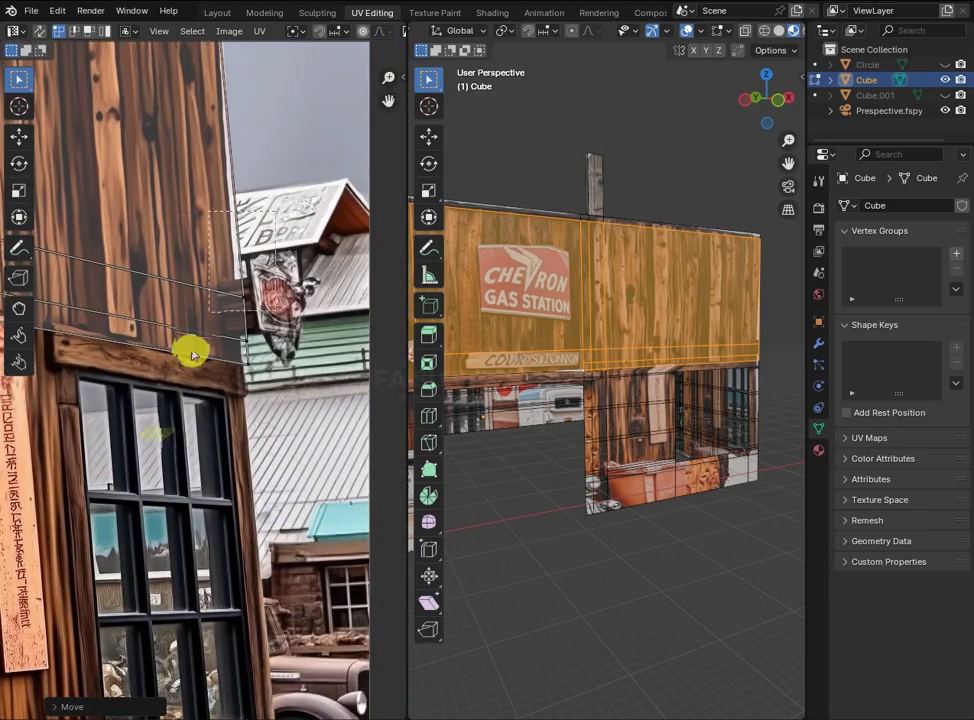
Add a Simple-mode subdivision modifier to the building
middle_click_drag(191, 348, 286, 282)
scroll(207, 428, "down", 3)
scroll(333, 446, "up", 5)
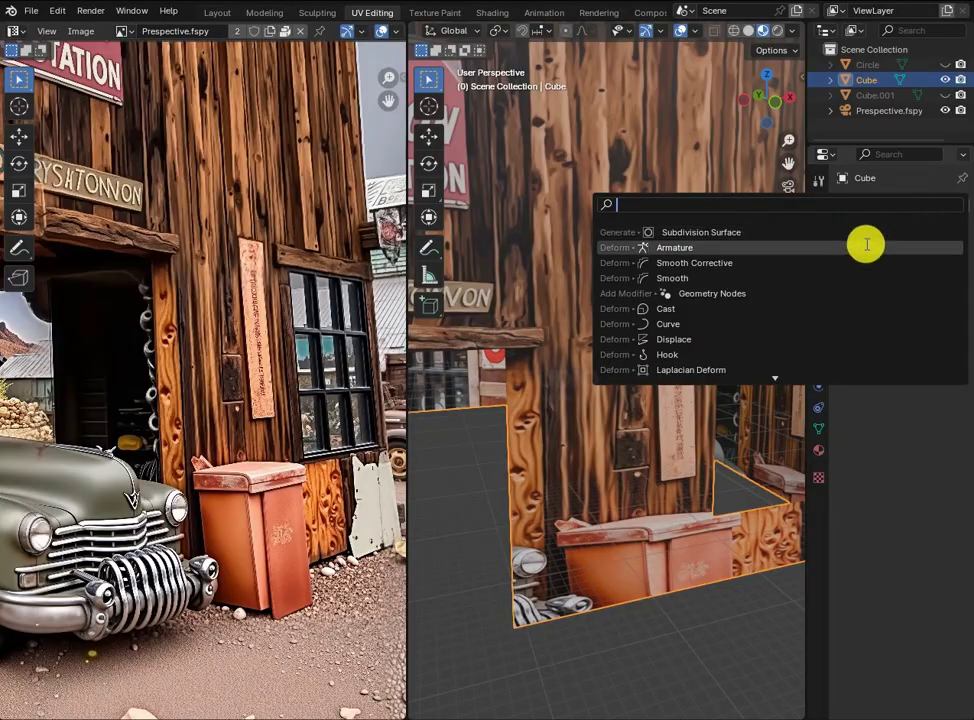
left_click(860, 225)
left_click(948, 254)
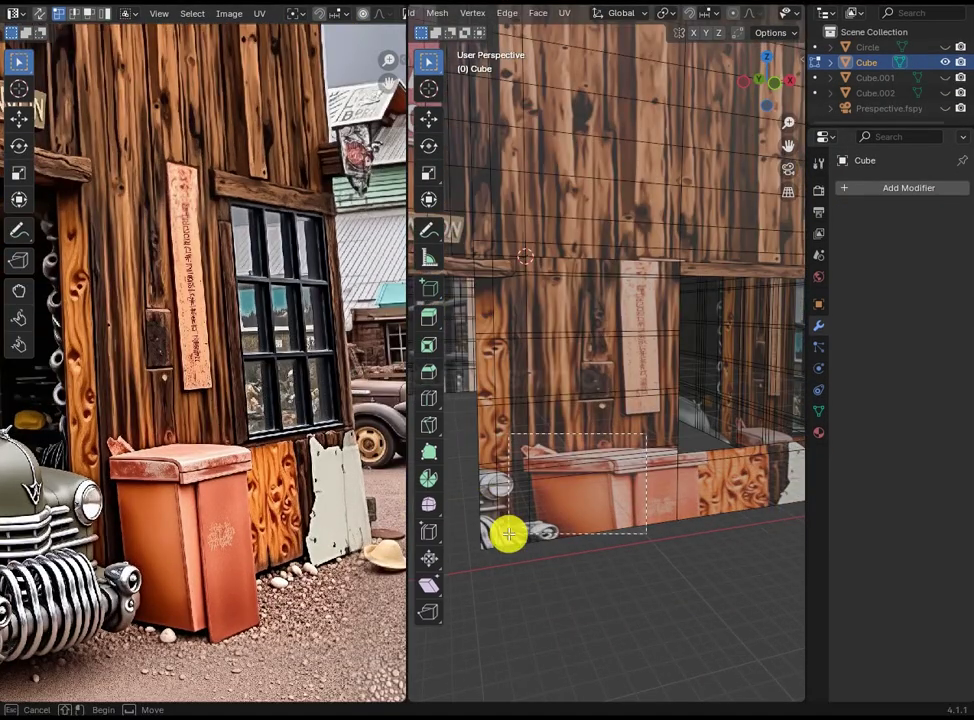
Move the doorside wall face's UVs along X onto plain planks and rotate them slightly
left_click(491, 509)
key("g")
key("x")
left_click(300, 120)
scroll(200, 300, "down", 3)
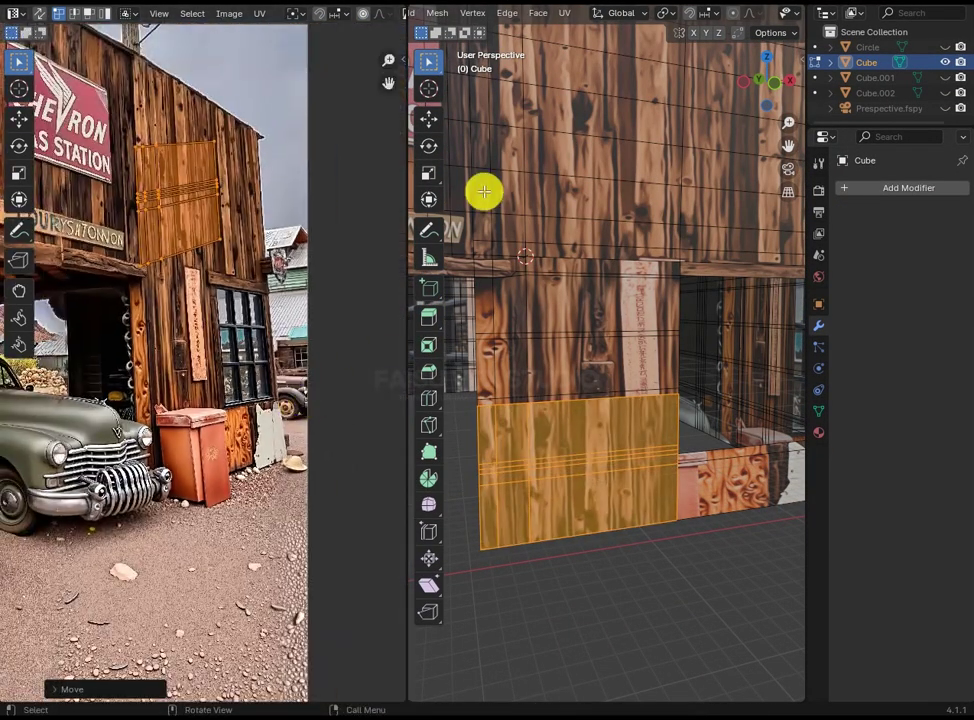
middle_click_drag(483, 191, 322, 137)
key("r")
key("r")
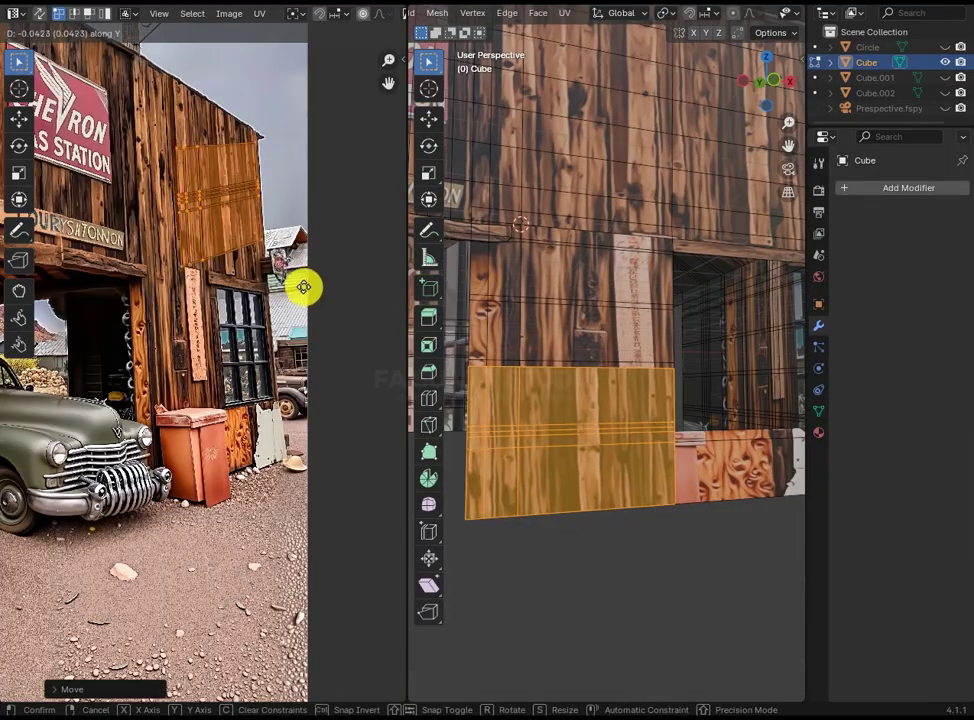
left_click(302, 285)
key("alt+a")
Shift a block of wall faces' UV island vertically so the patch hides the badge
left_click_drag(485, 346, 486, 358)
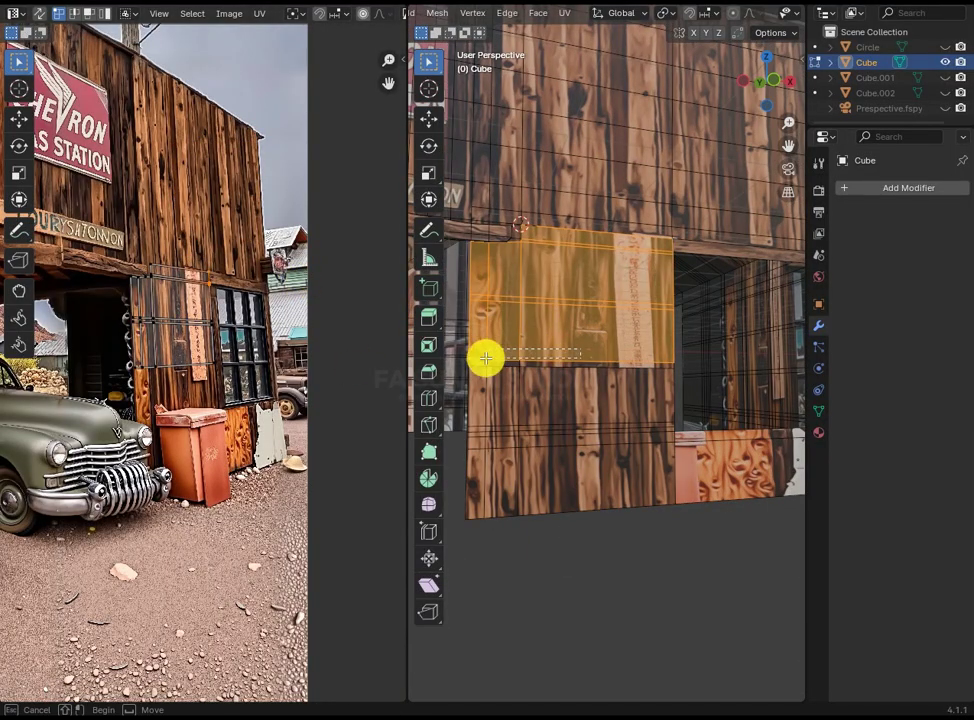
scroll(180, 309, "up", 3)
scroll(298, 333, "down", 3)
key("a")
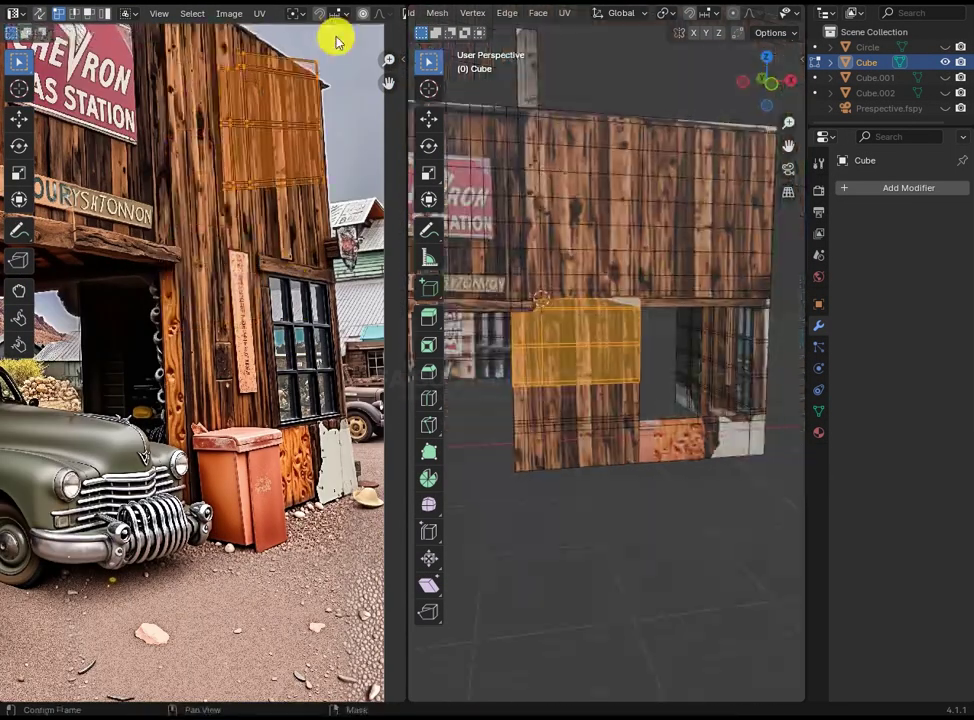
key("g")
key("y")
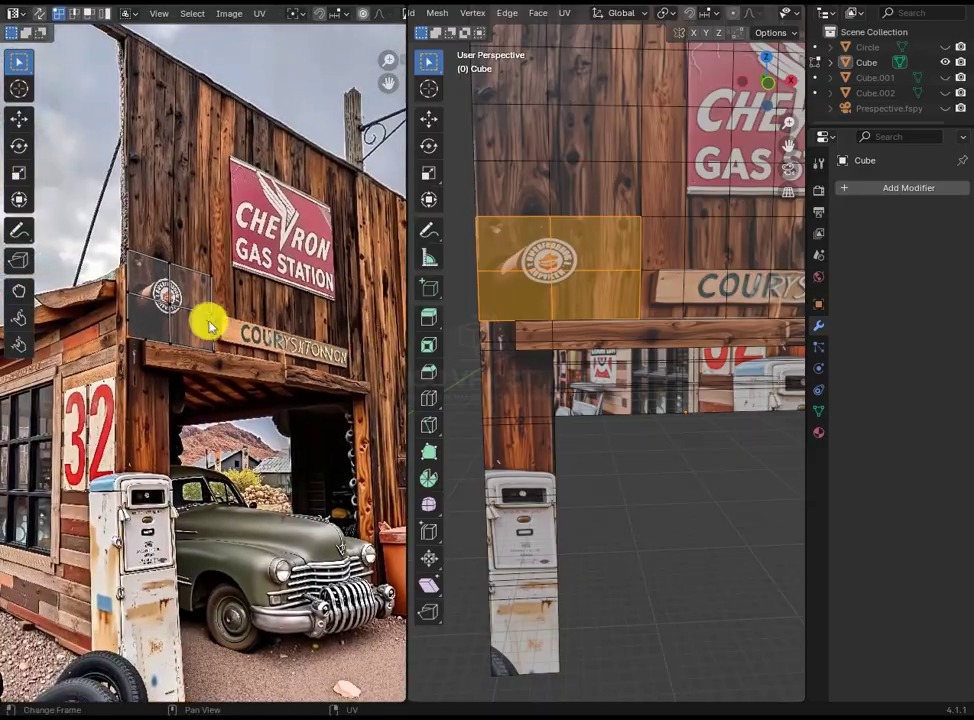
scroll(250, 310, "up", 3)
key("g")
key("y")
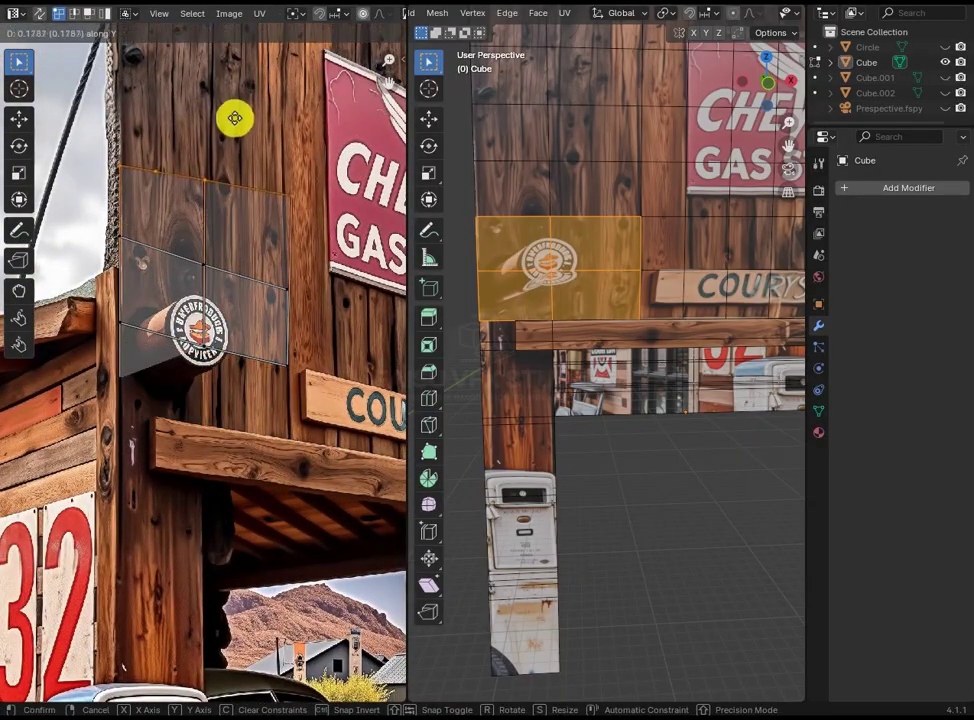
left_click(230, 128)
left_click(337, 167)
key("g")
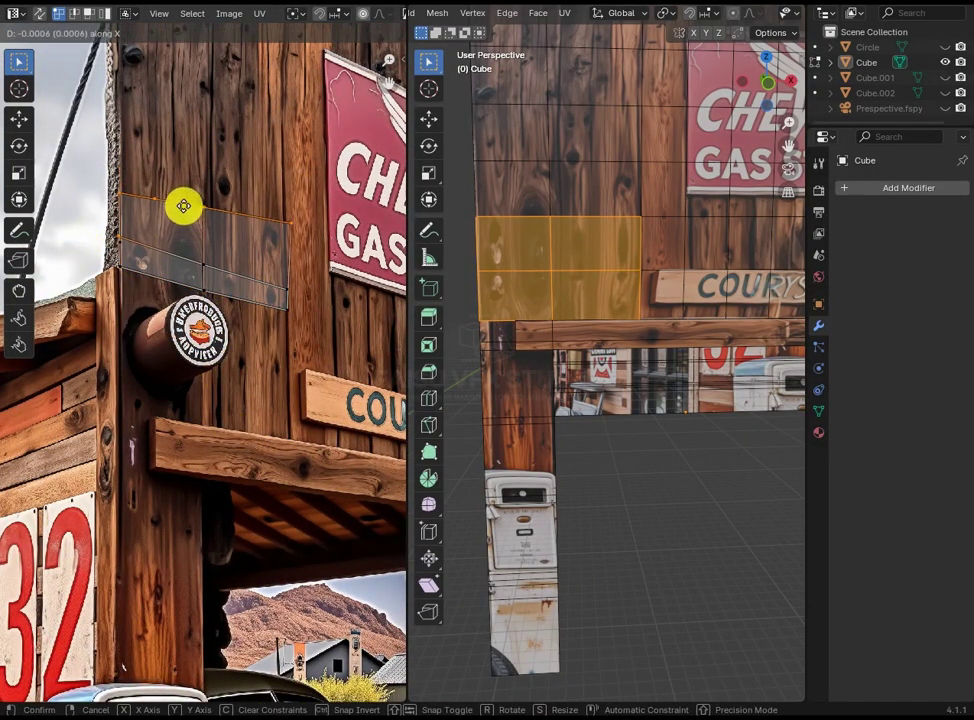
left_click(300, 262)
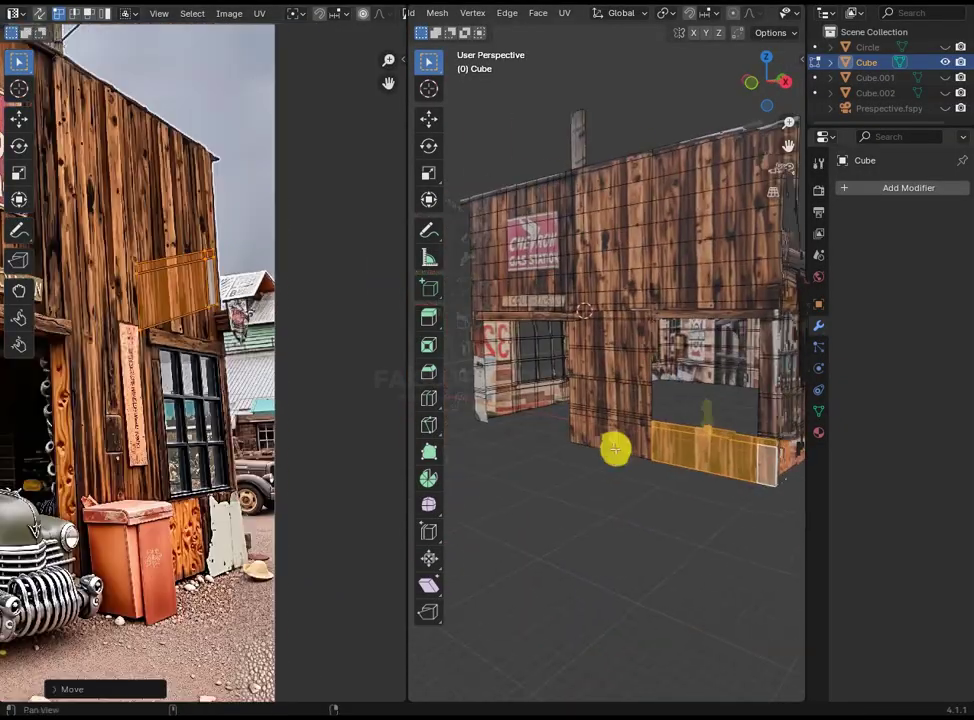
Select the face strip along the right door post and move its UVs vertically
scroll(614, 440, "up", 6)
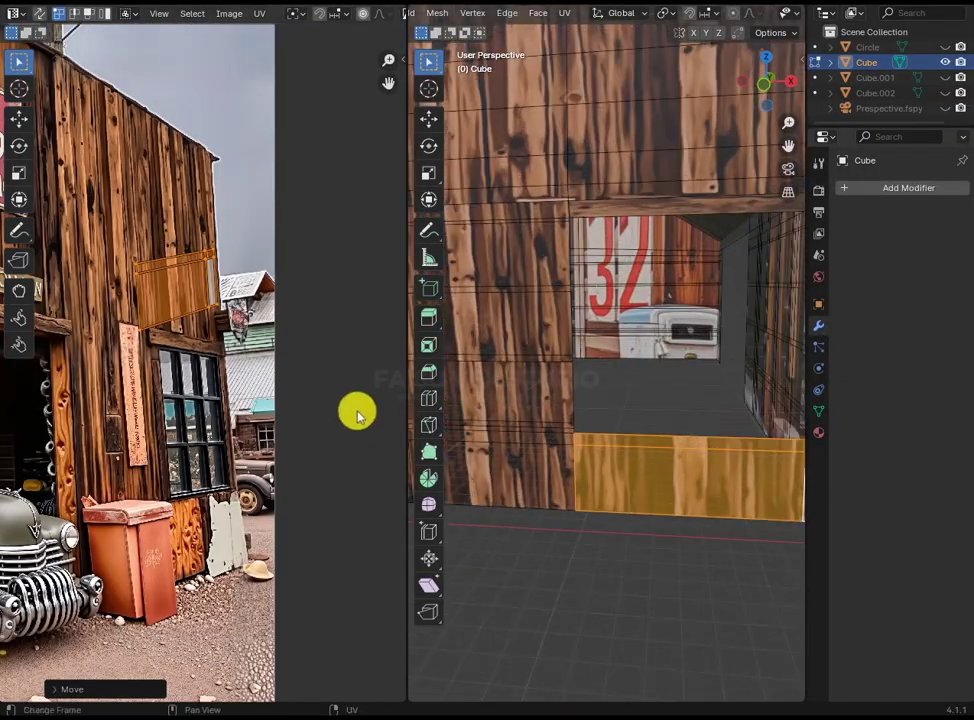
scroll(300, 360, "up", 1)
middle_click_drag(685, 491, 650, 325)
left_click(650, 325)
left_click(660, 500, "ctrl")
key("g")
key("y")
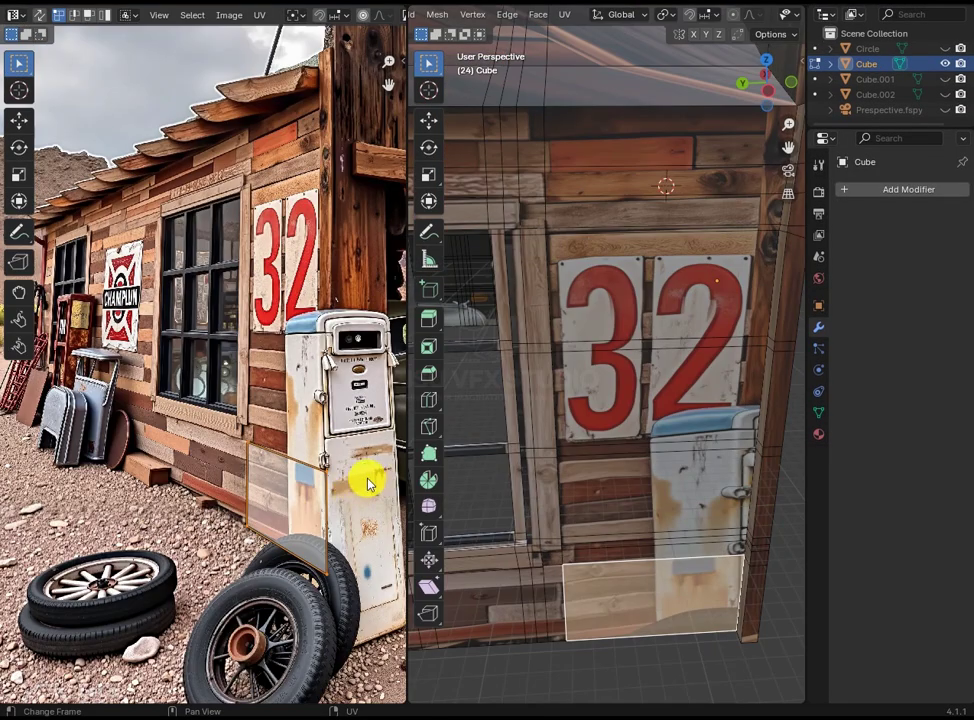
Place the post strip's UVs, then move and shrink the larger face above it
key("g")
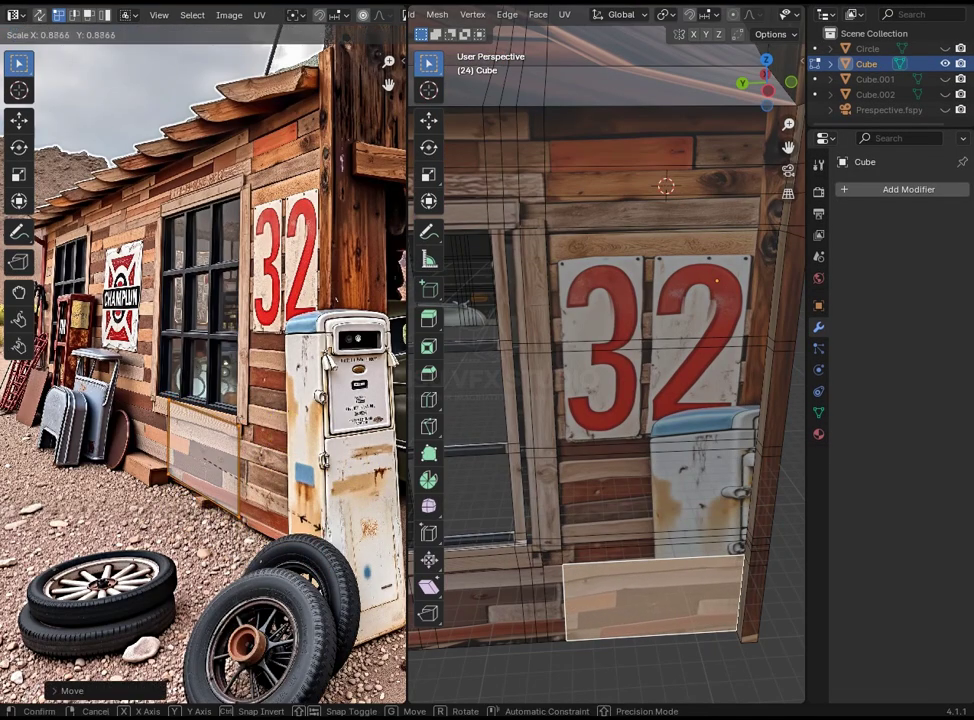
key("Return")
middle_click_drag(520, 260, 621, 341)
left_click(640, 305)
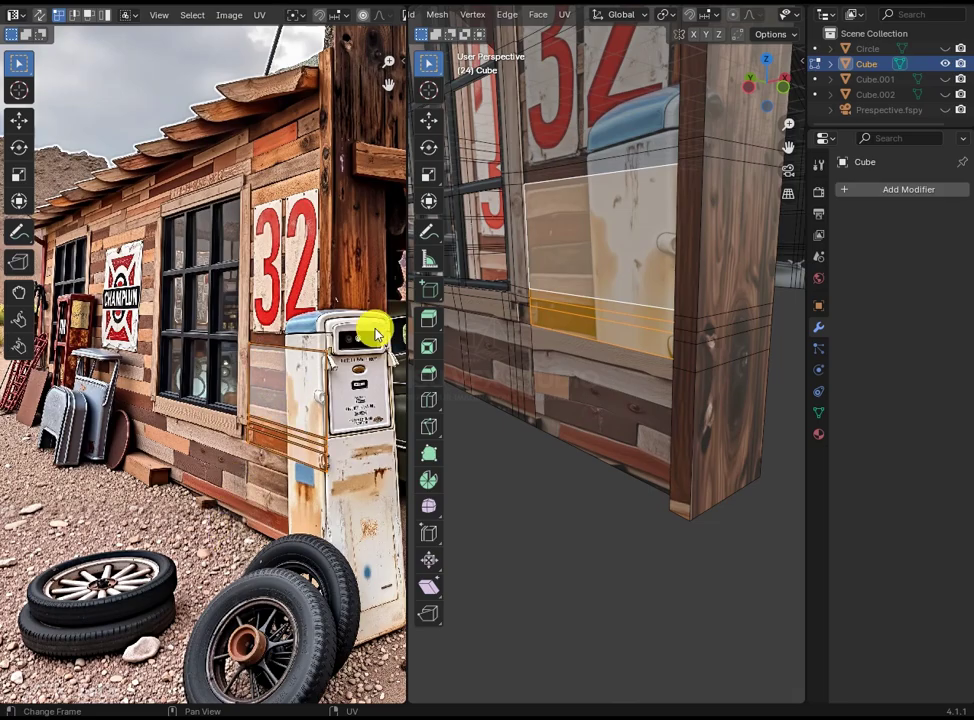
key("g")
key("Return")
key("s")
key("Return")
Rotate and move that face's UVs to match the lower wall in the photo
key("g")
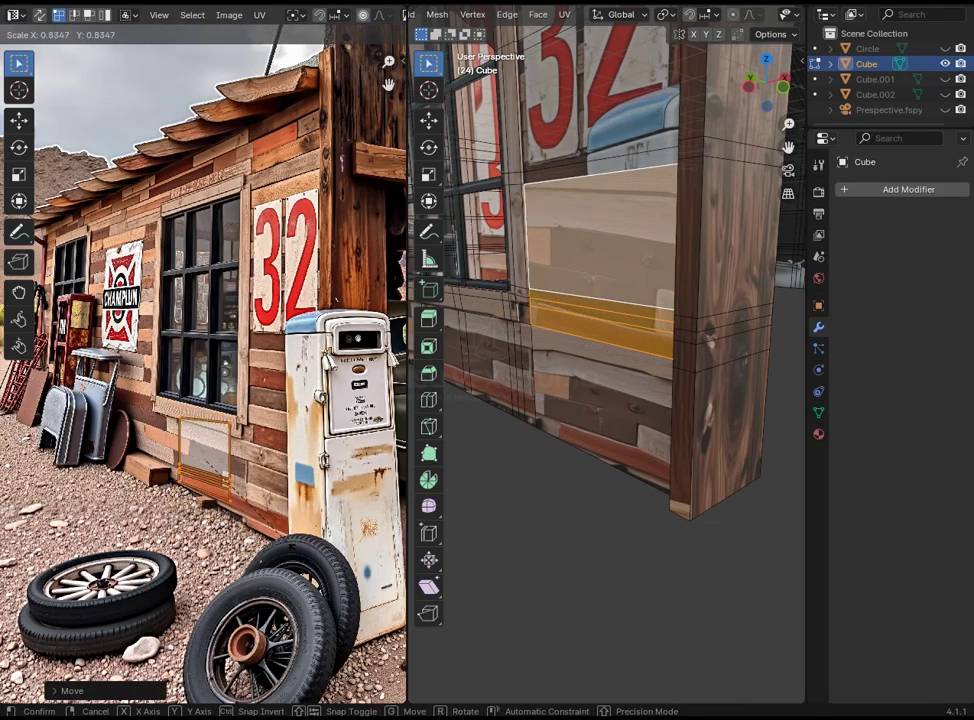
left_click(200, 500)
scroll(313, 468, "up", 3)
key("r")
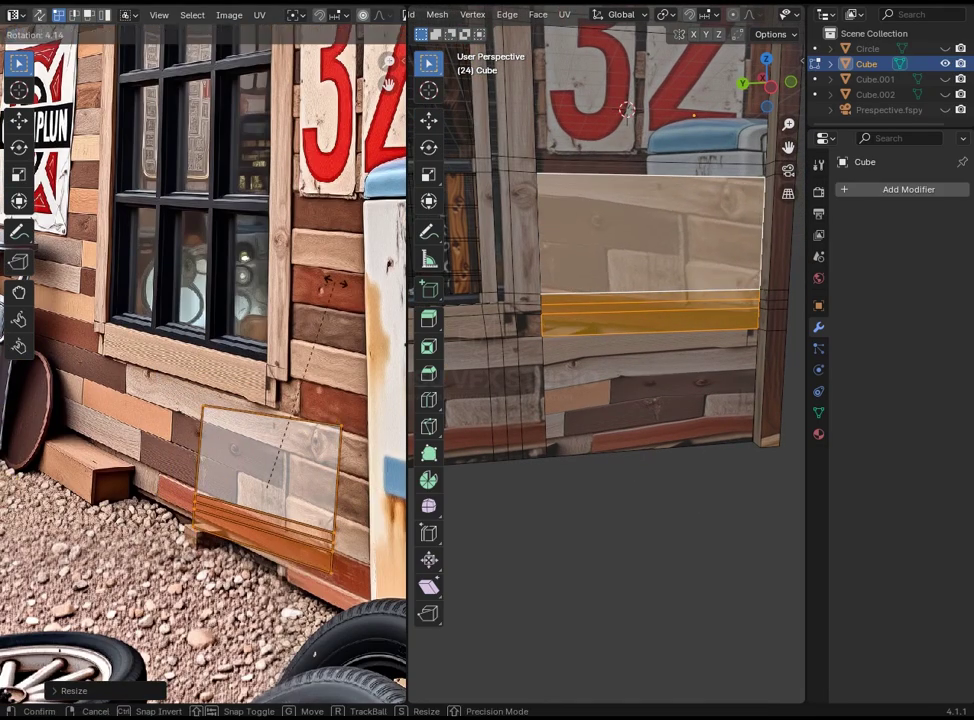
left_click(643, 354)
scroll(643, 354, "down", 2)
scroll(330, 422, "down", 2)
middle_click_drag(330, 422, 250, 447)
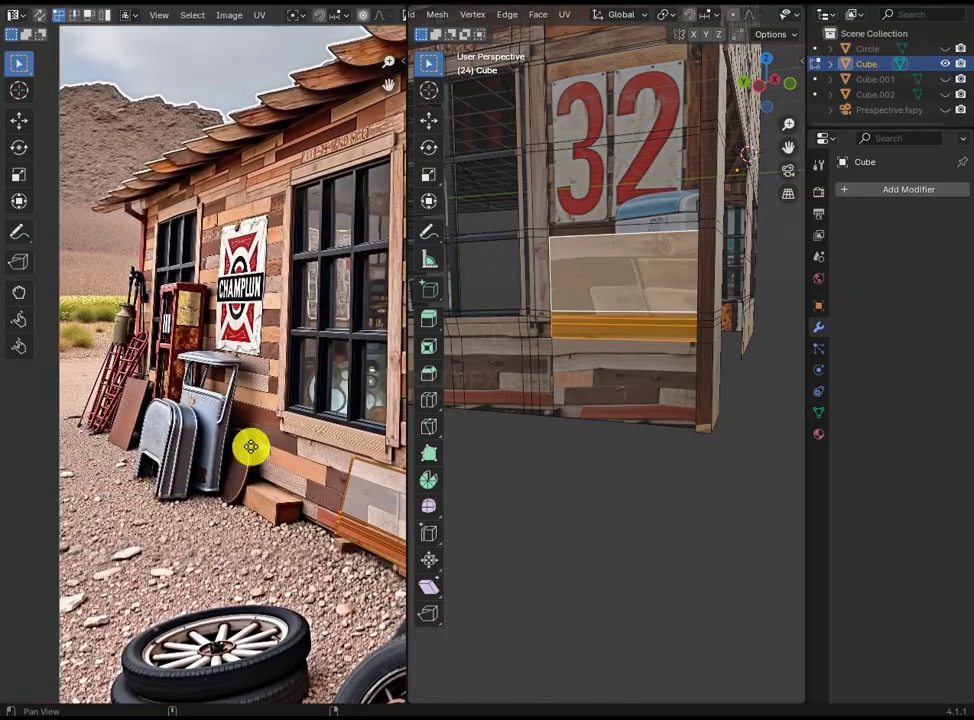
key("g")
scroll(333, 422, "up", 3)
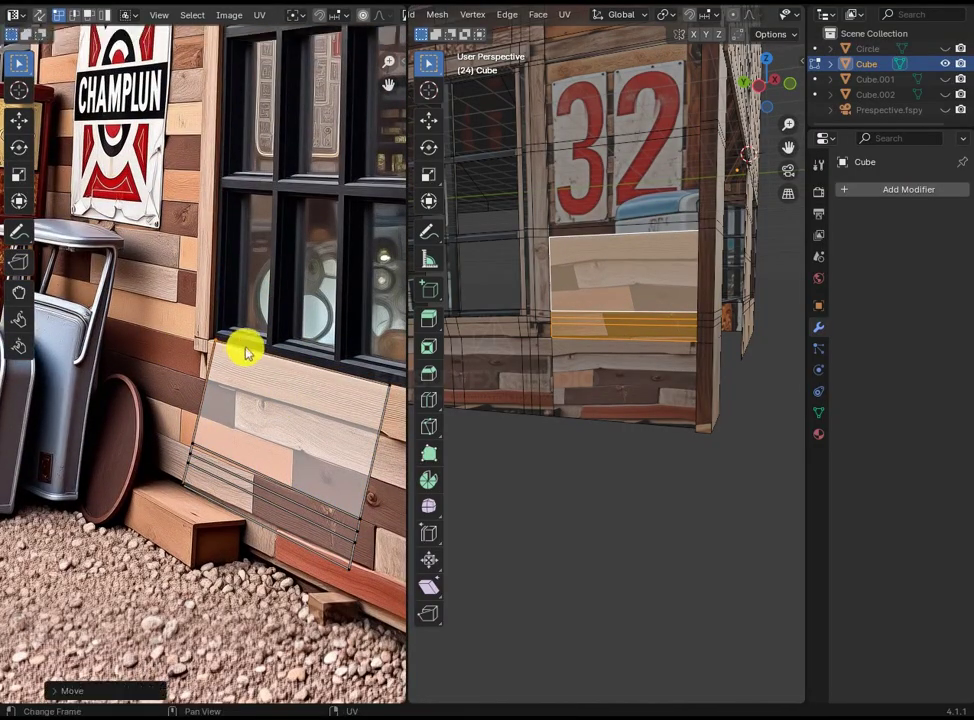
Position the next face's UVs over the matching wall planks
key("Tab")
middle_click_drag(480, 330, 625, 363)
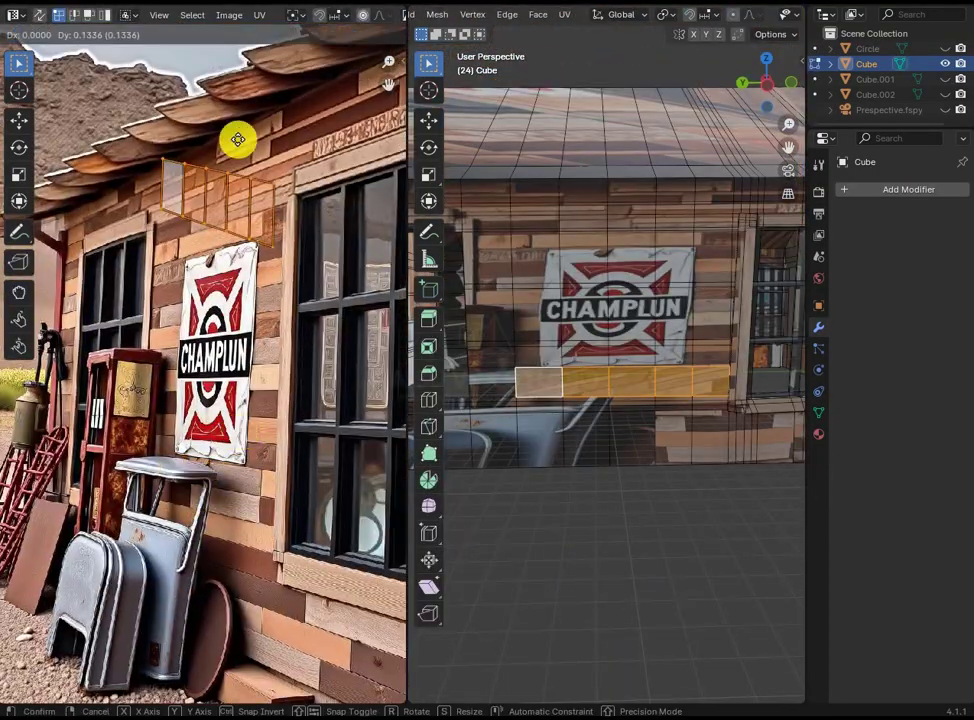
scroll(626, 407, "up", 3)
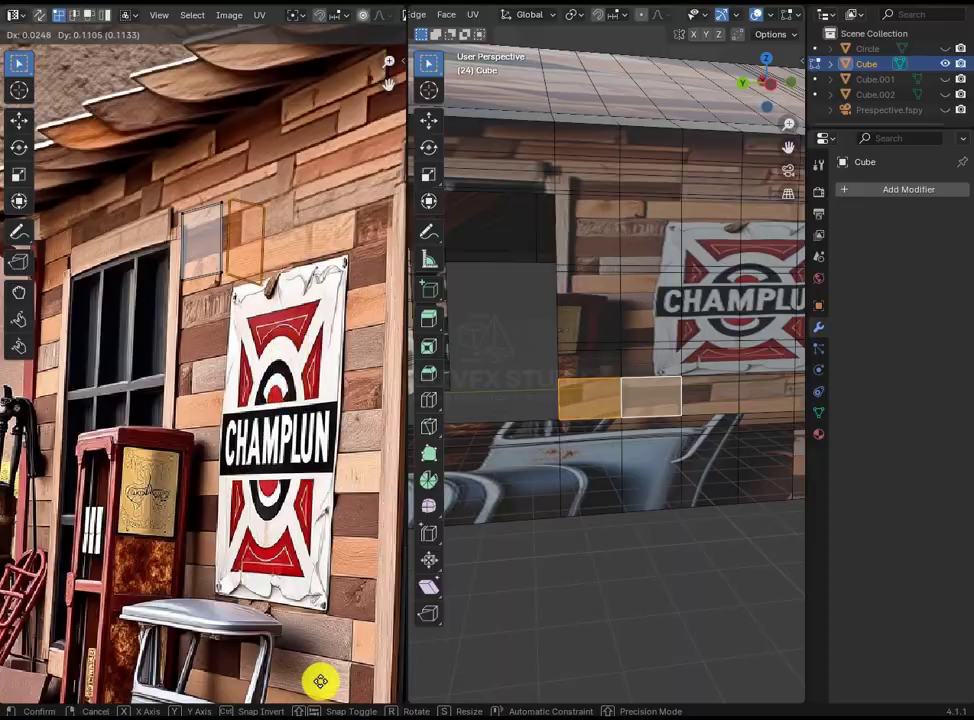
left_click(278, 417)
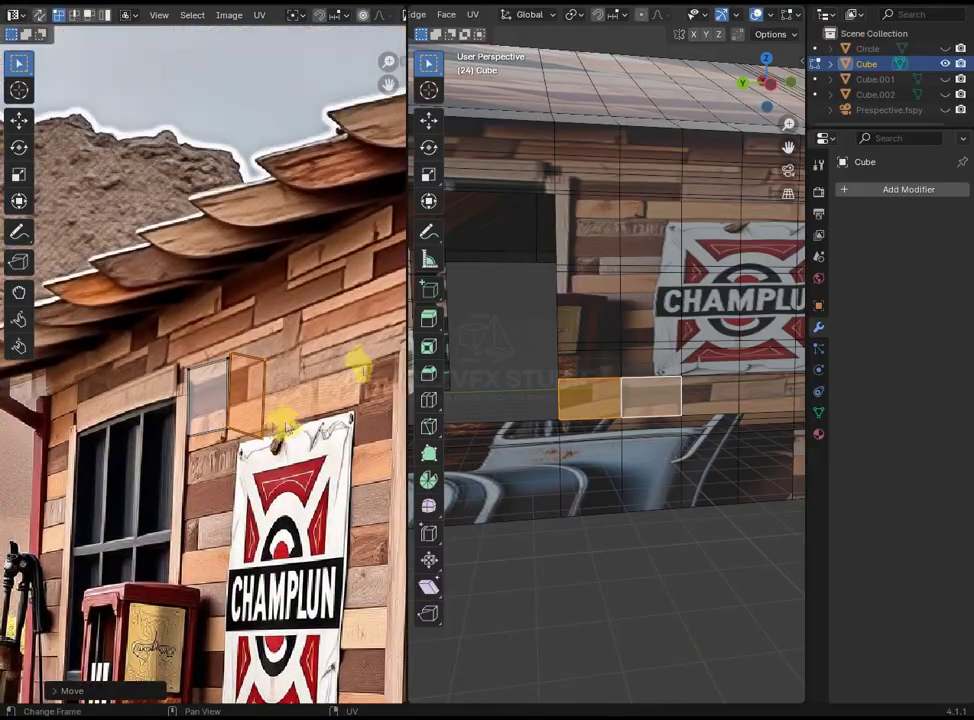
scroll(130, 374, "up", 4)
key("g")
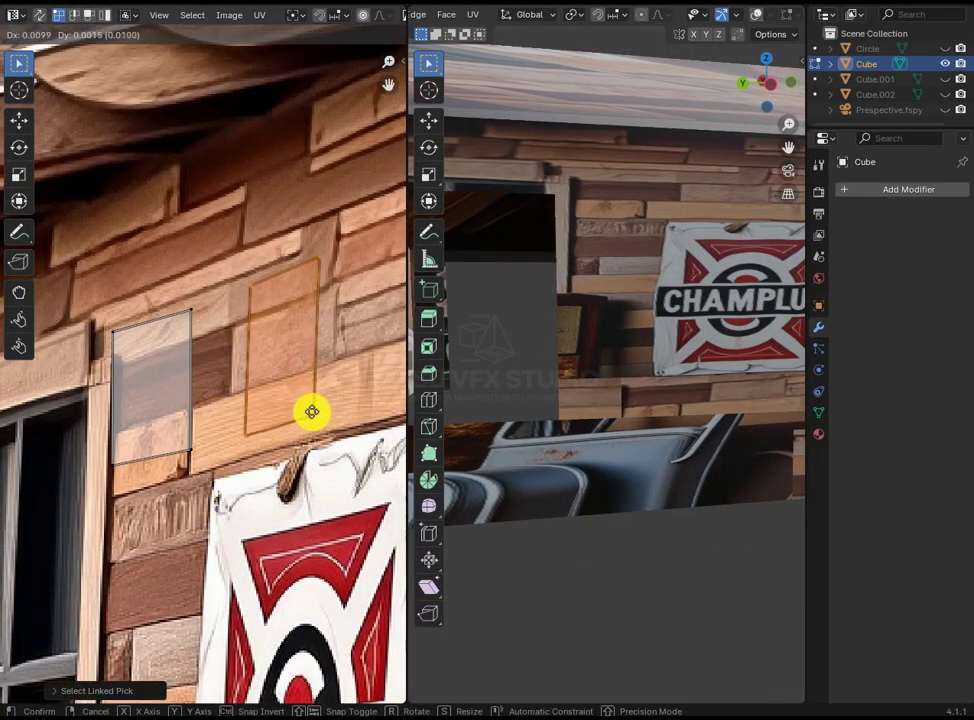
key("g")
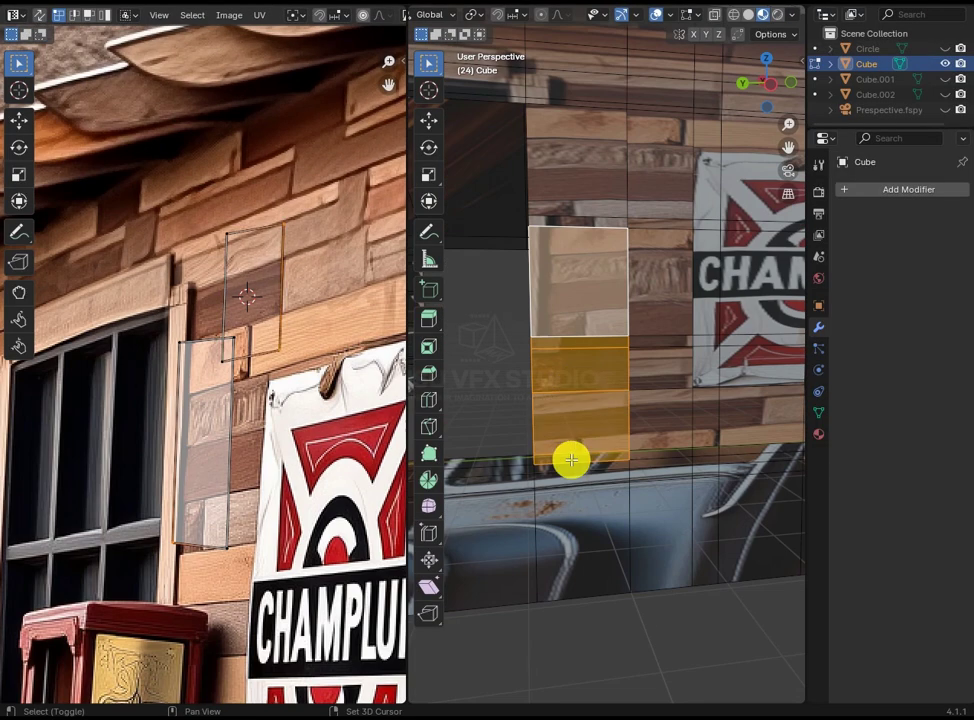
Move and resize another wall face's and strip's UVs to fit the photo
left_click(609, 311)
key("g")
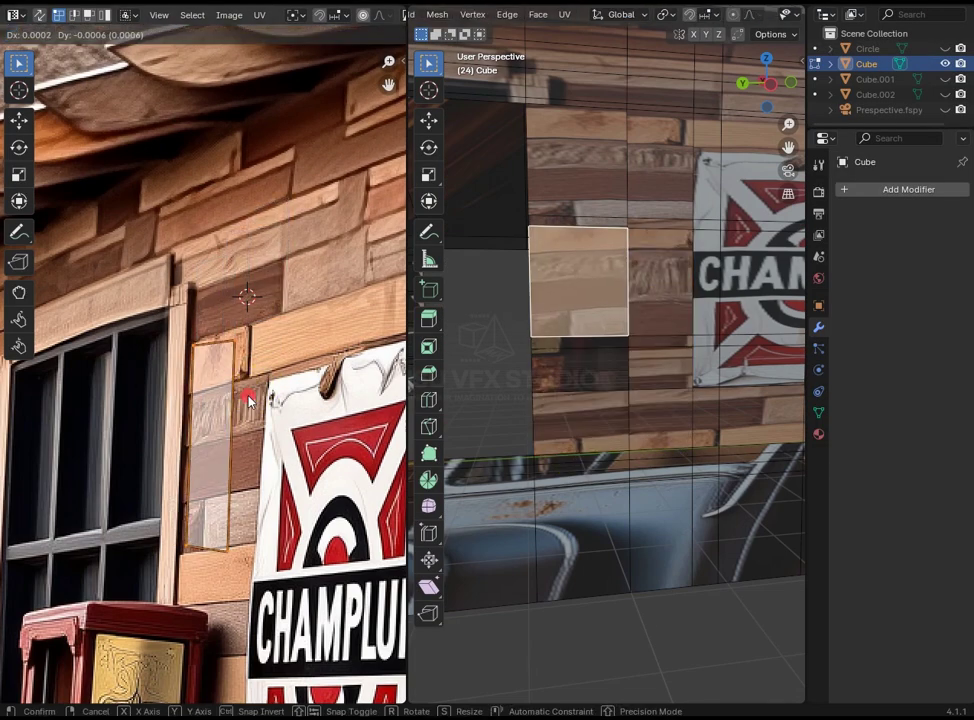
left_click(263, 518)
key("g")
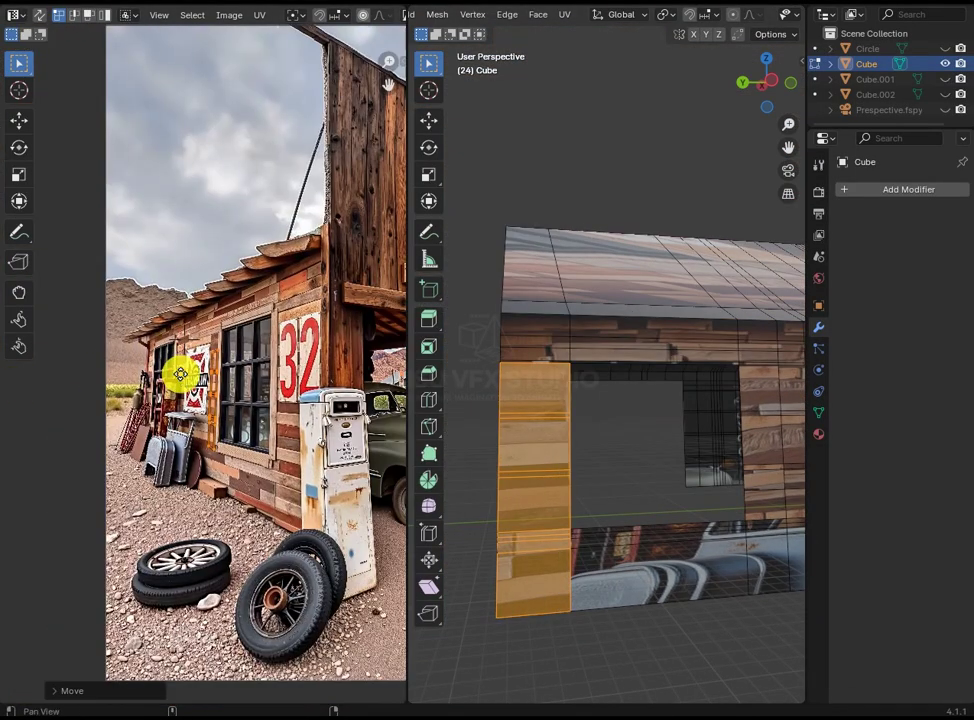
key("g")
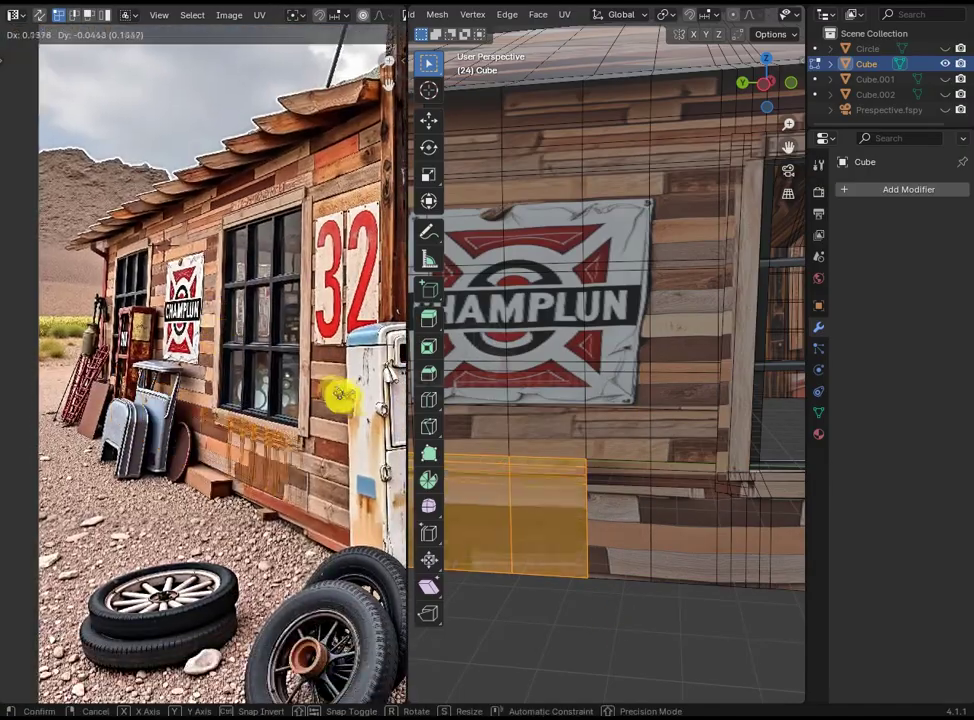
key("s")
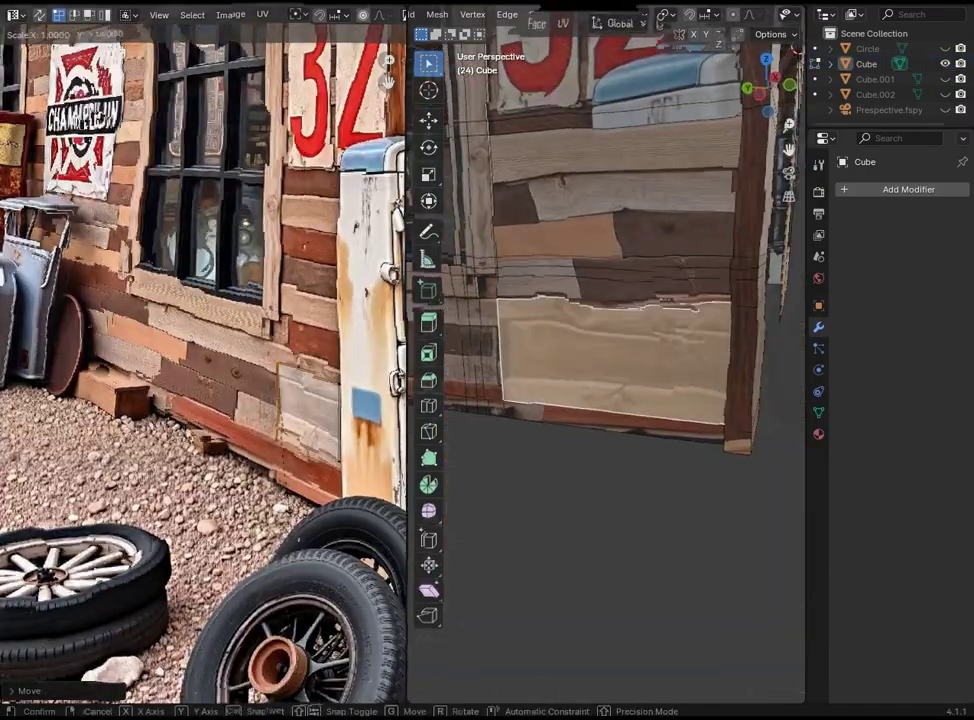
key("Escape")
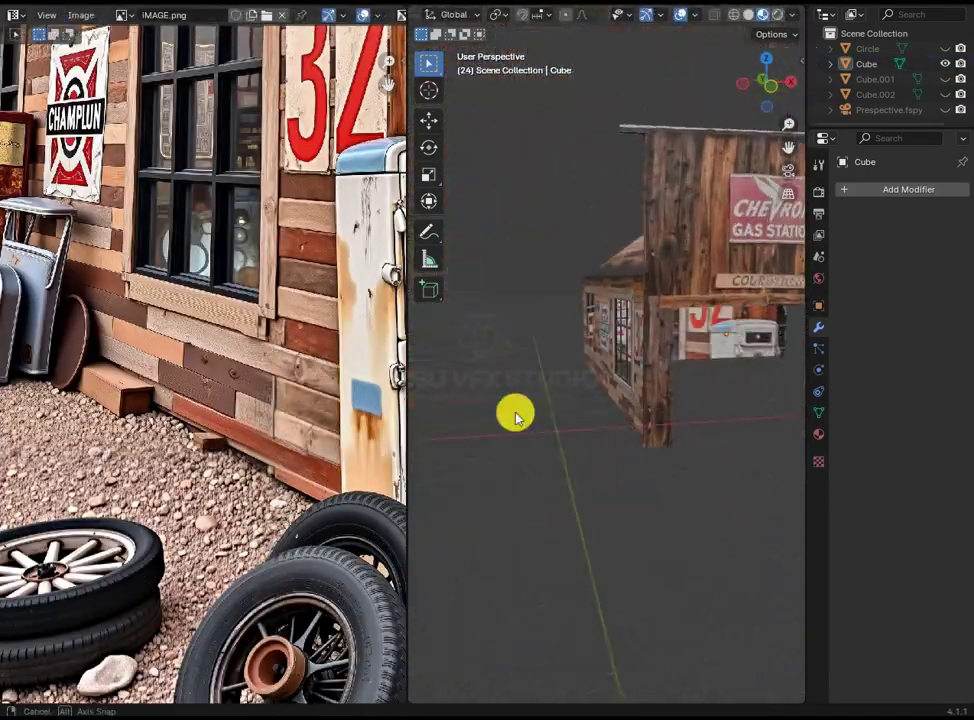
Add a new material slot to the roof and choose the worn_planks material
middle_click_drag(513, 411, 607, 130)
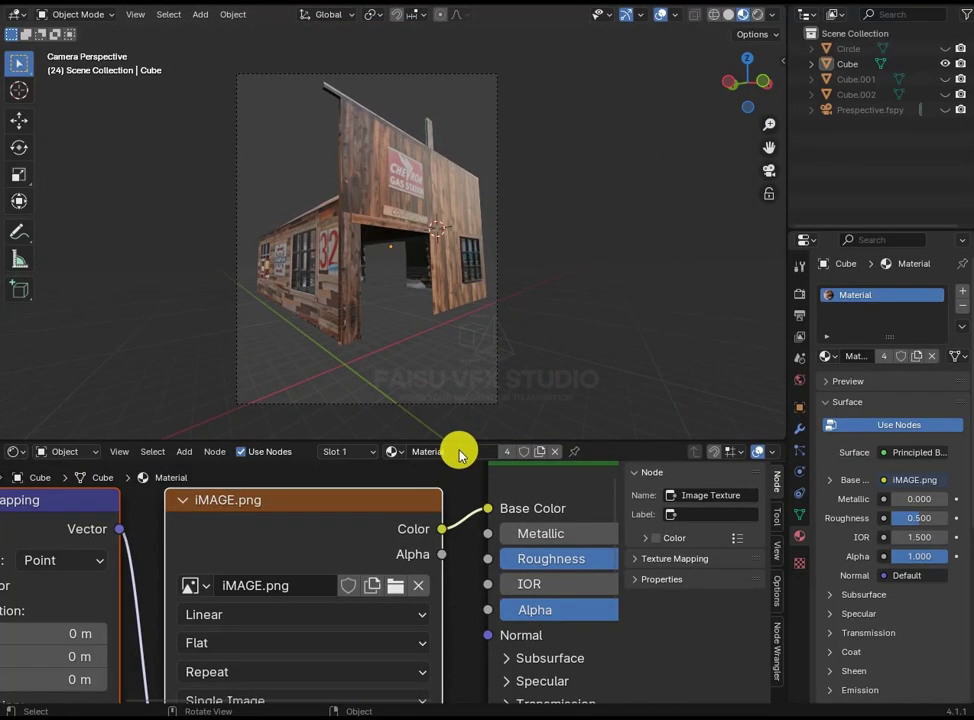
left_click_drag(466, 445, 466, 650)
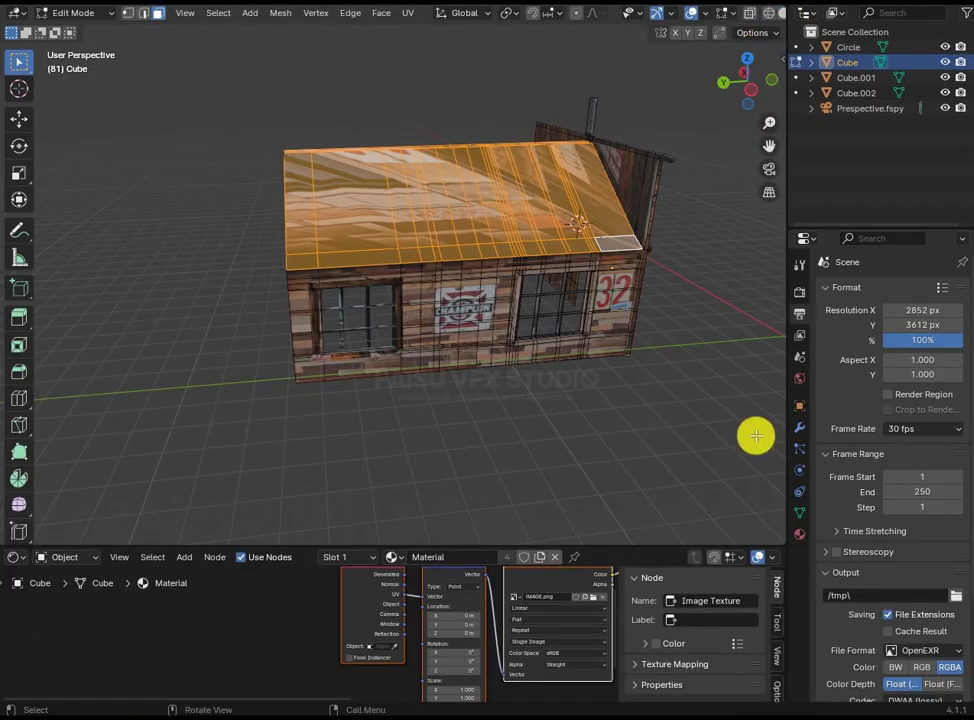
left_click(799, 430)
left_click(962, 290)
left_click(824, 386)
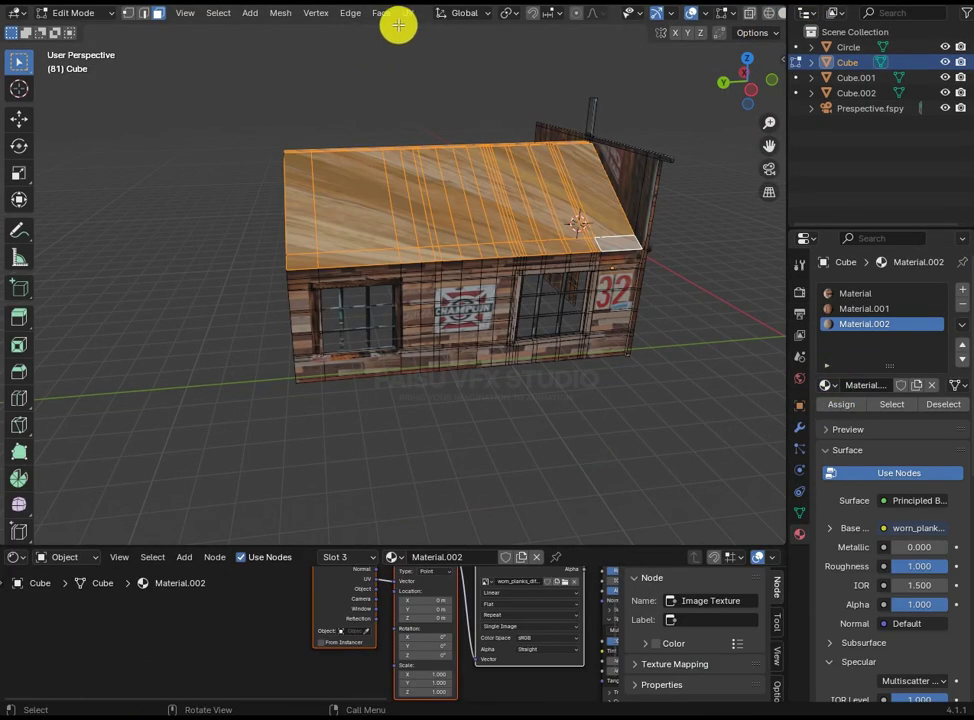
Set the roof texture's Mapping Scale to 3 in the node editor
left_click(410, 14)
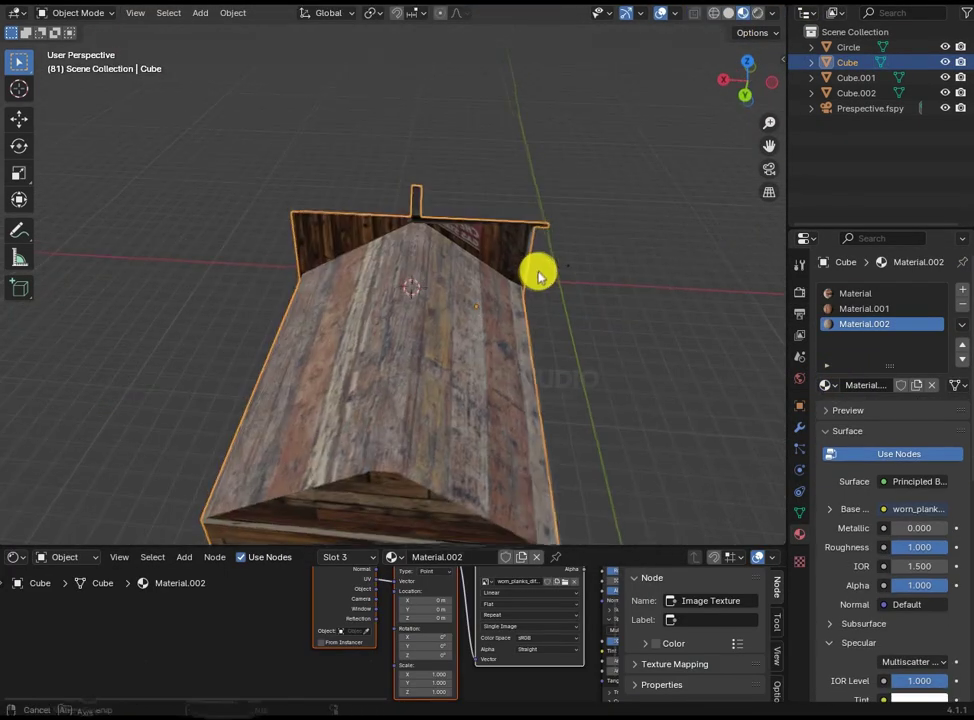
scroll(253, 638, "up", 2)
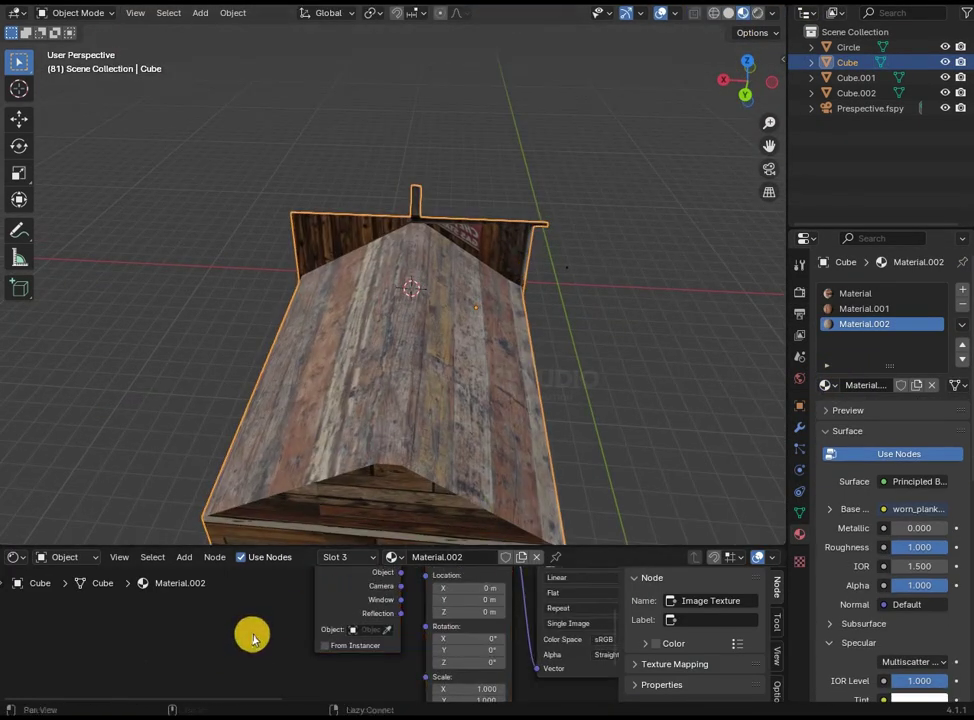
left_click_drag(308, 543, 308, 358)
scroll(420, 600, "up", 2)
left_click_drag(435, 594, 398, 613)
type("3")
key("Return")
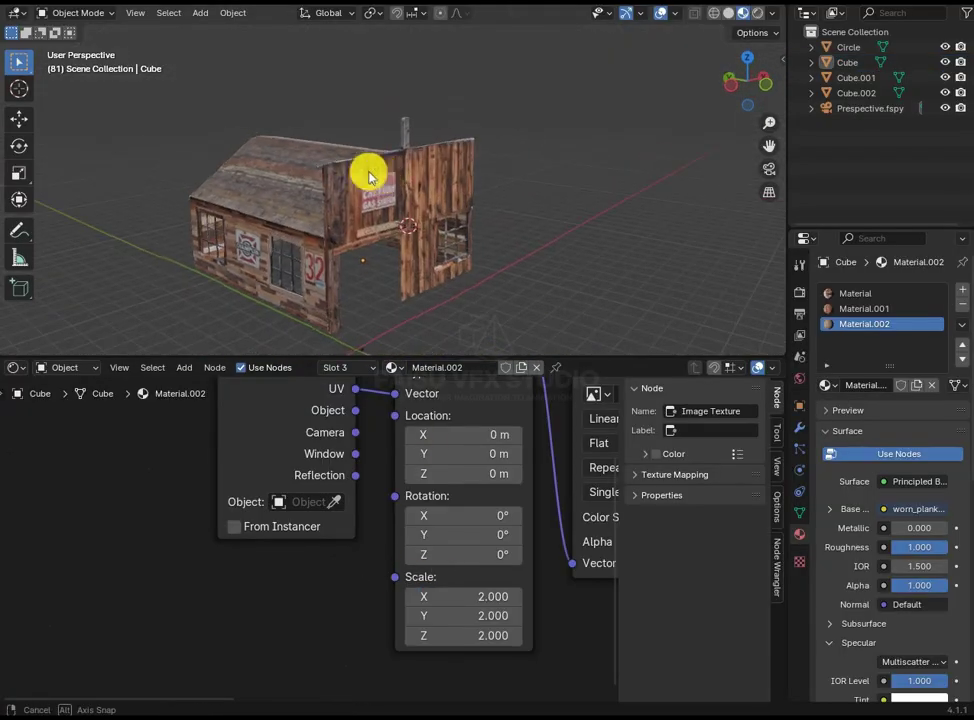
Inspect the tiled roof, then view the scene through the camera
middle_click_drag(370, 174, 348, 344)
middle_click_drag(337, 570, 522, 330)
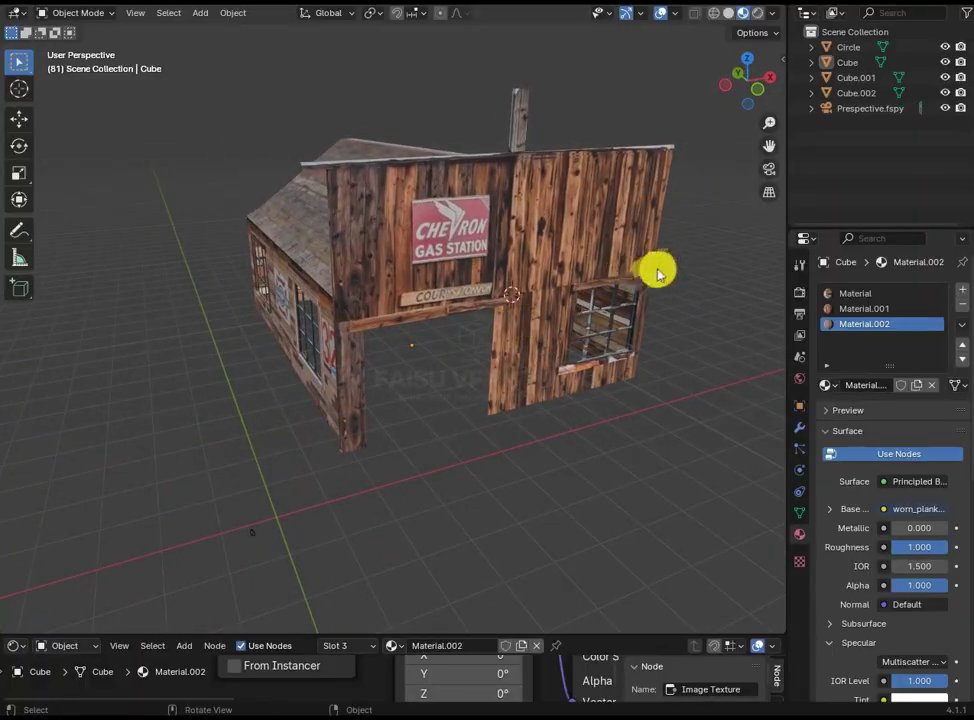
left_click(769, 168)
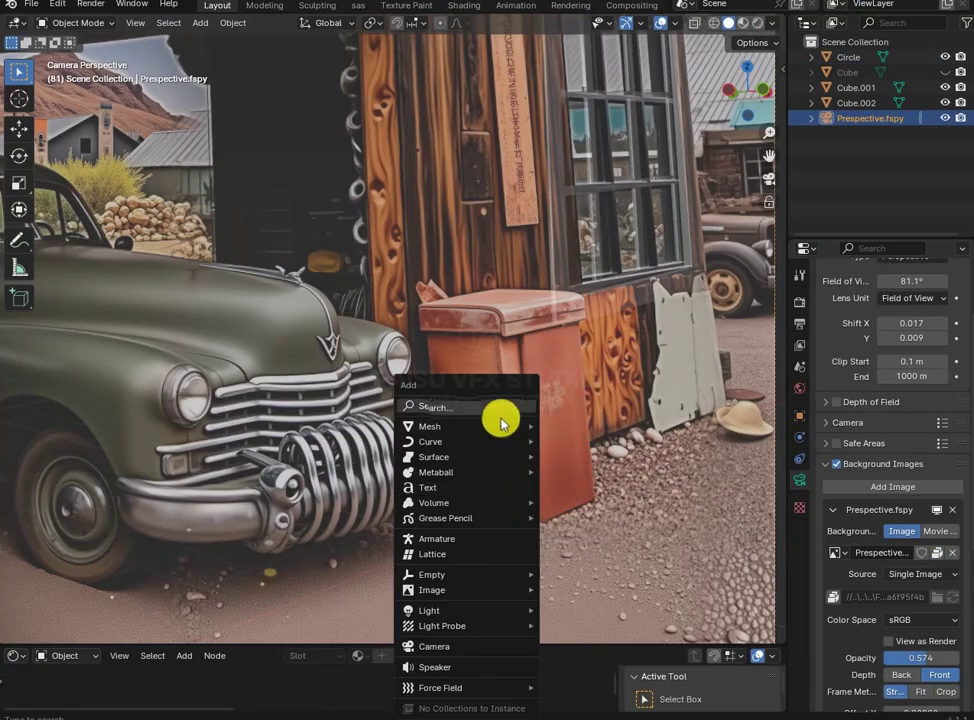
Add a cube and size and position it over the red dust bin
left_click(545, 445)
key("s")
left_click(460, 422)
key("g")
key("x")
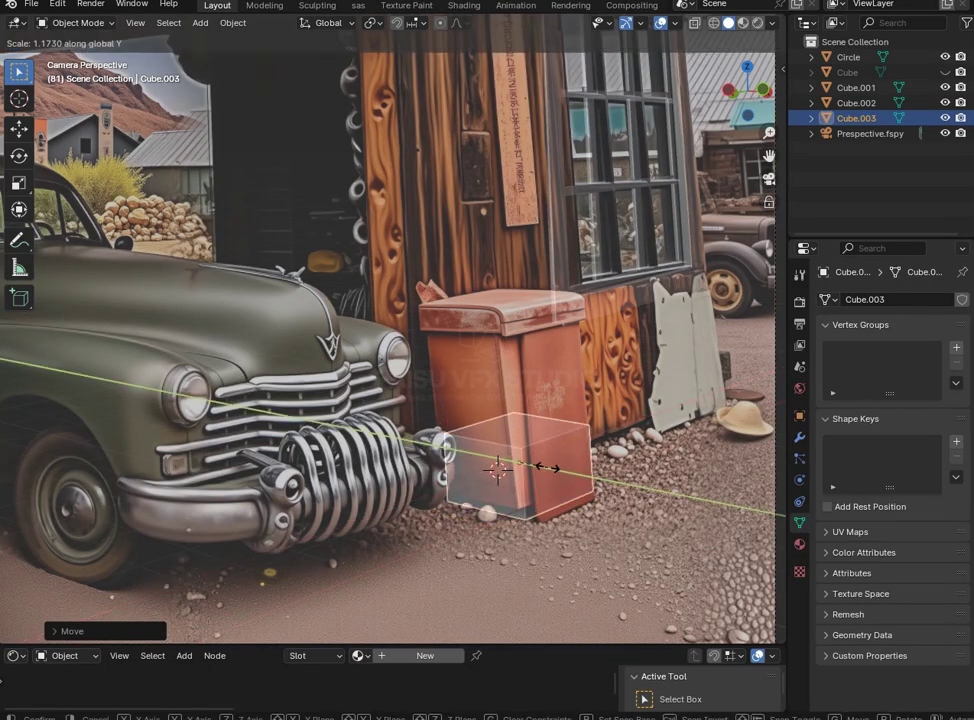
left_click(592, 491)
left_click(611, 399)
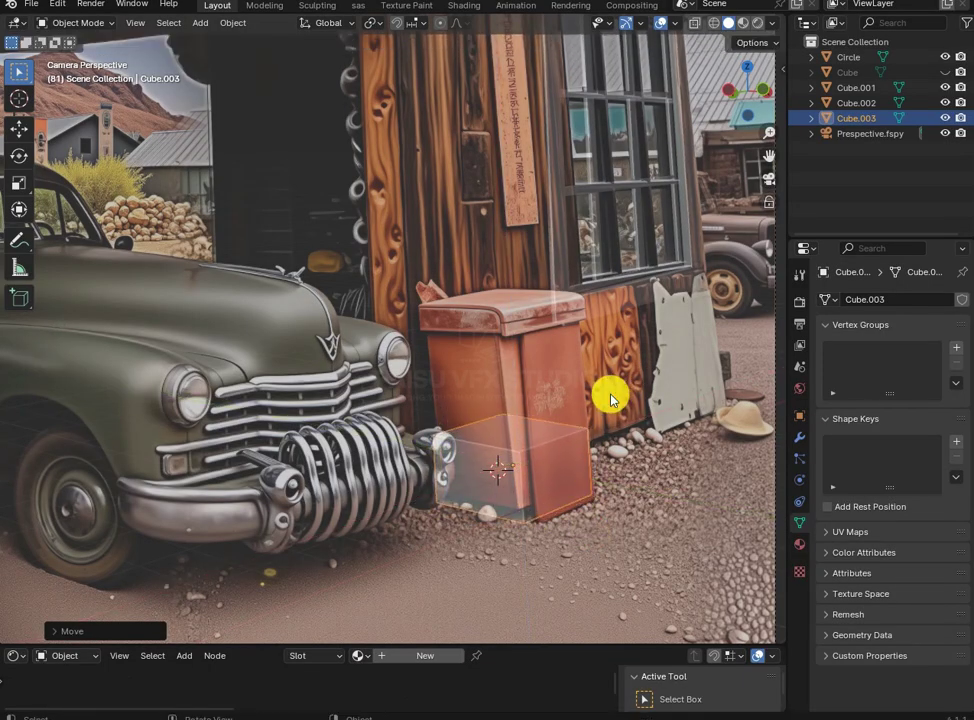
In Edit Mode, raise the cube's top vertically to the bin's height
key("Escape")
key("Tab")
key("g")
key("z")
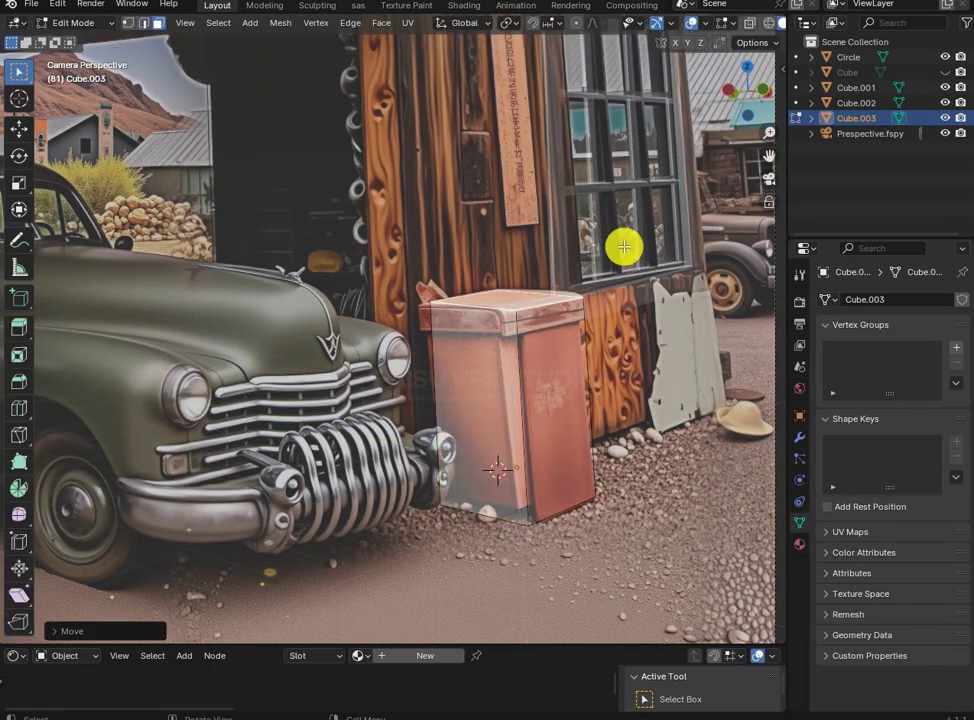
scroll(618, 418, "up", 3)
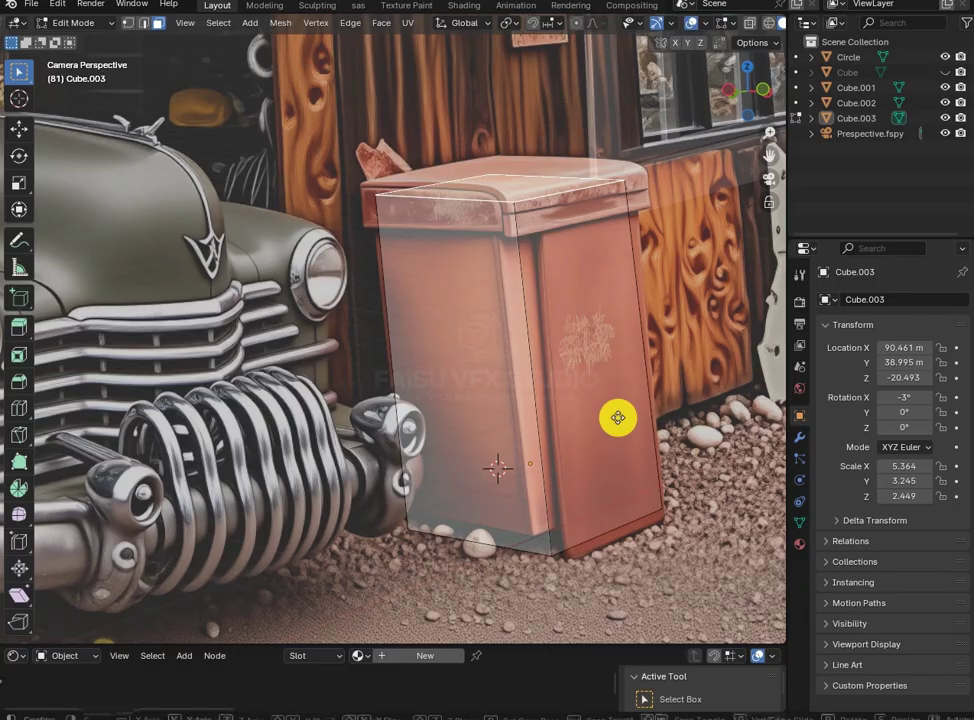
Slide the geometry and shift the box's side to match the bin's outline
key("a")
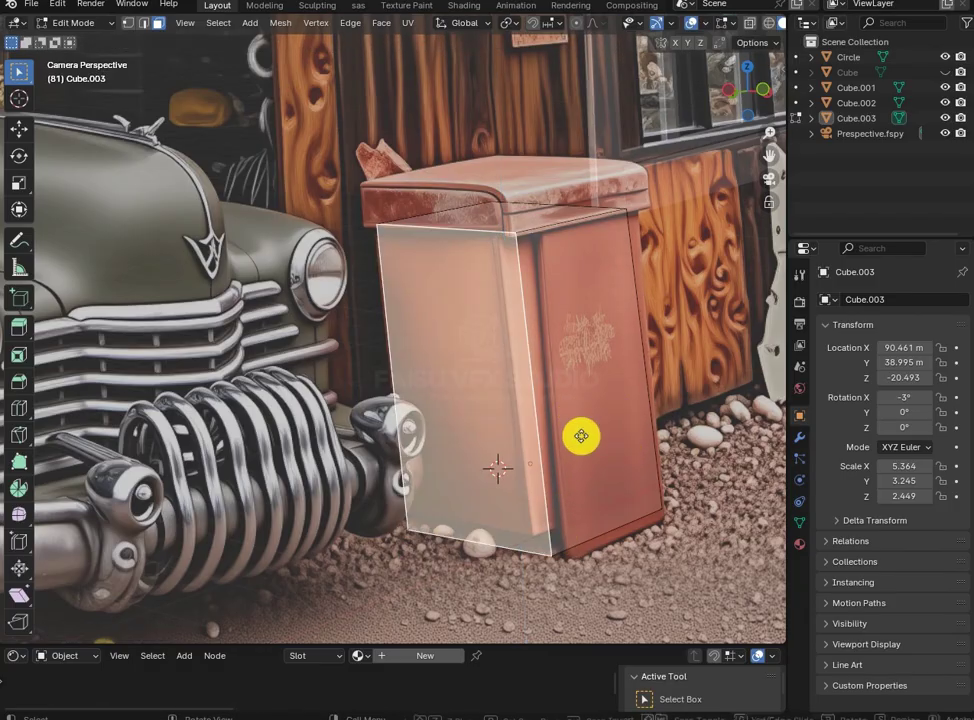
key("shift+v")
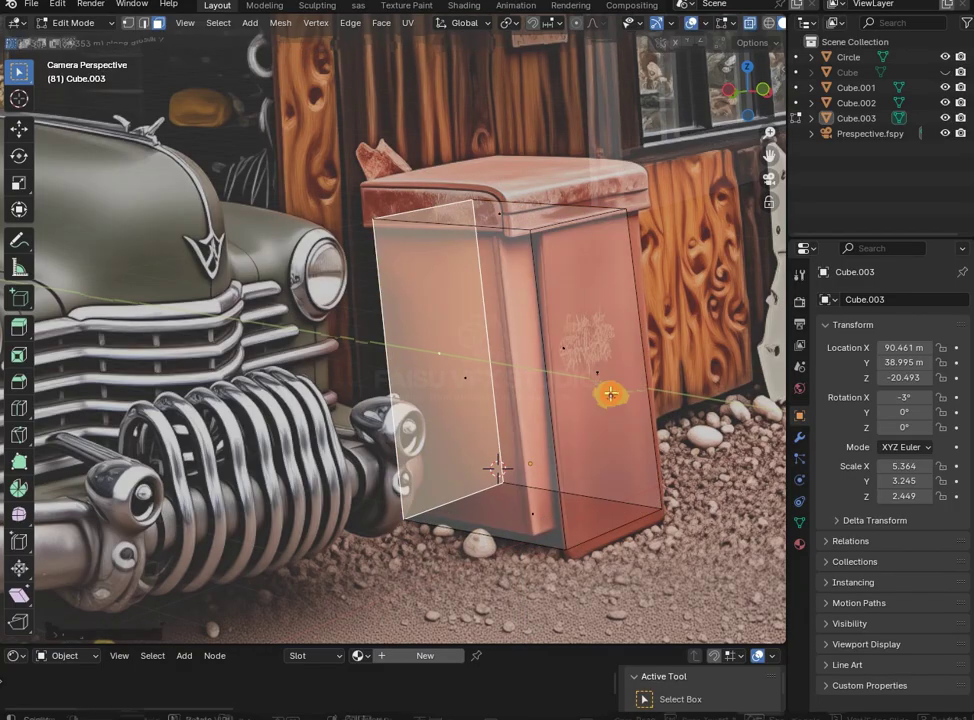
left_click(541, 333)
key("g")
key("x")
key("y")
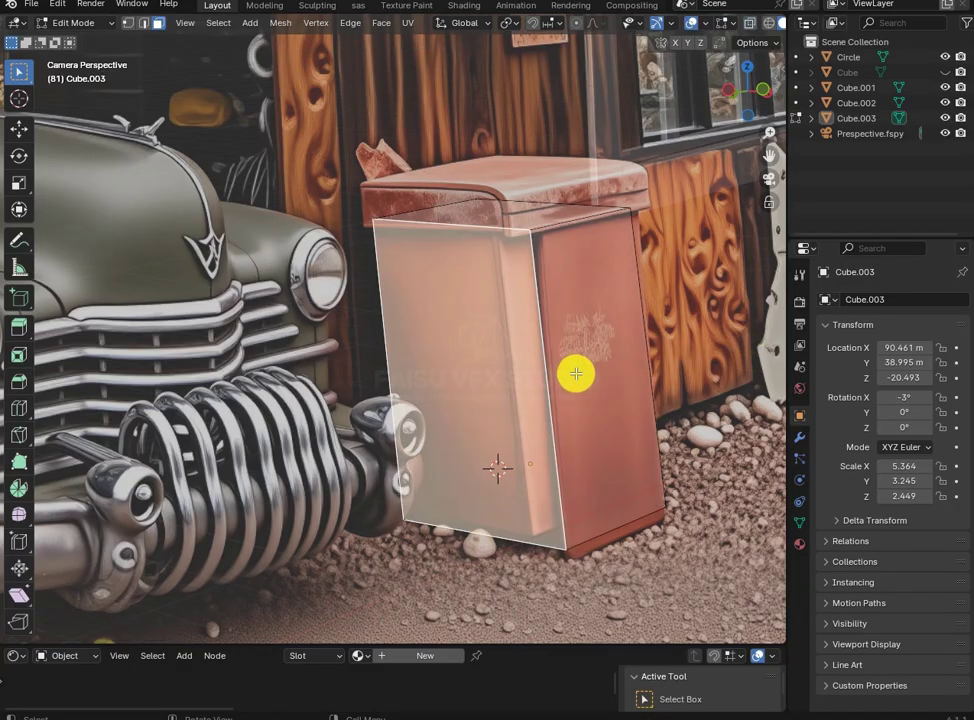
left_click(491, 413)
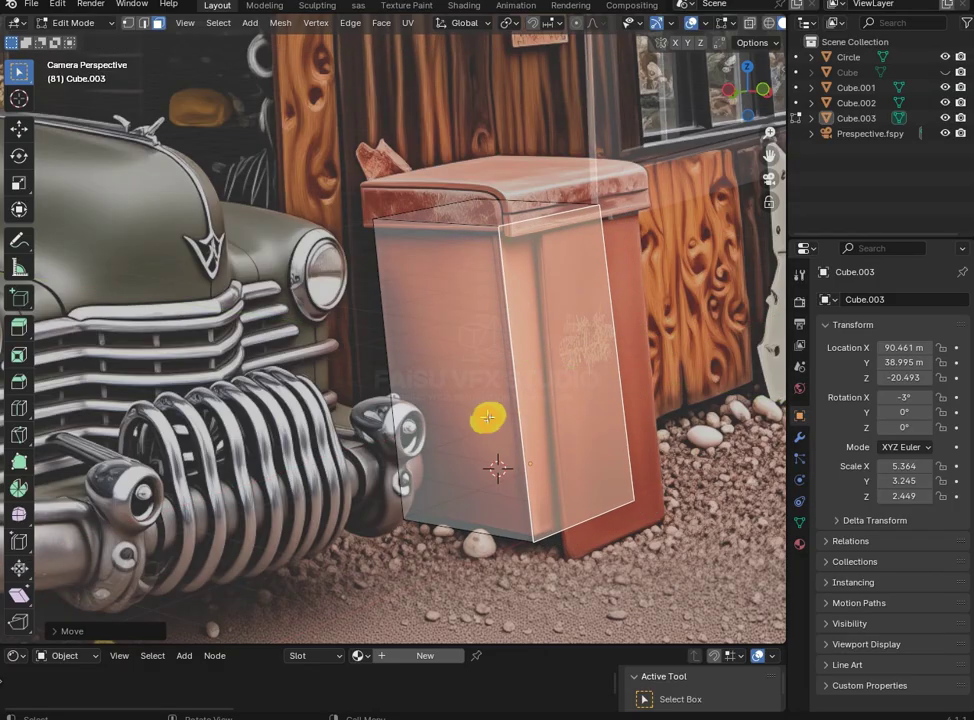
Extrude the top face into a widened lid lip and move it into place
left_click(528, 211)
key("e")
key("s")
left_click(678, 233)
key("g")
left_click(583, 276)
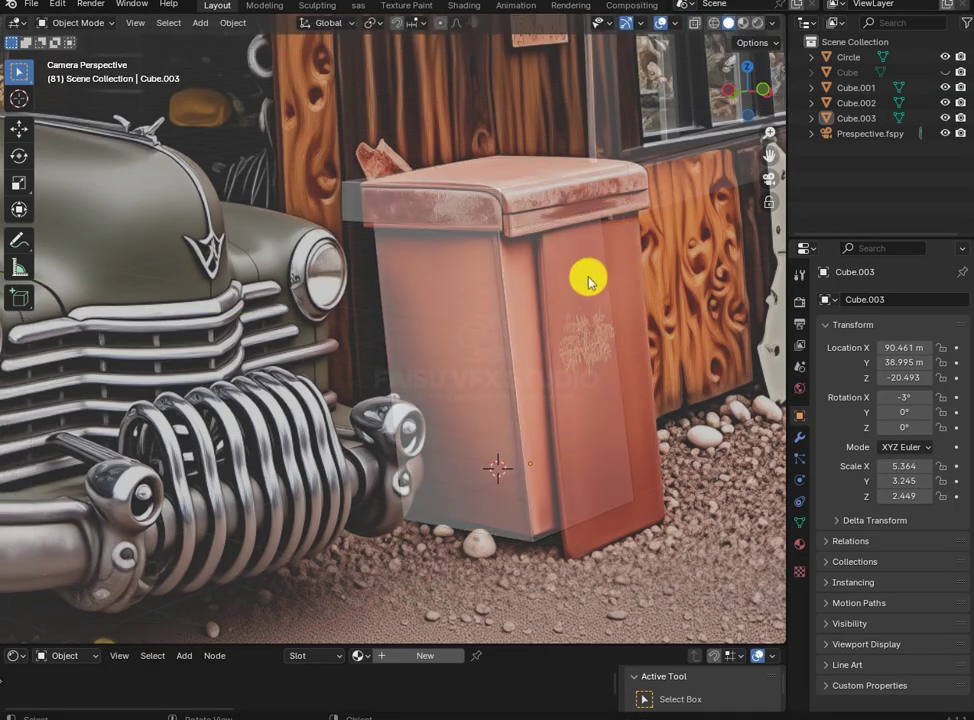
Add a loop cut on the bin's side and offset it to form the front panel
key("ctrl+r")
left_click(585, 300)
left_click(598, 385)
key("g")
key("x")
key("y")
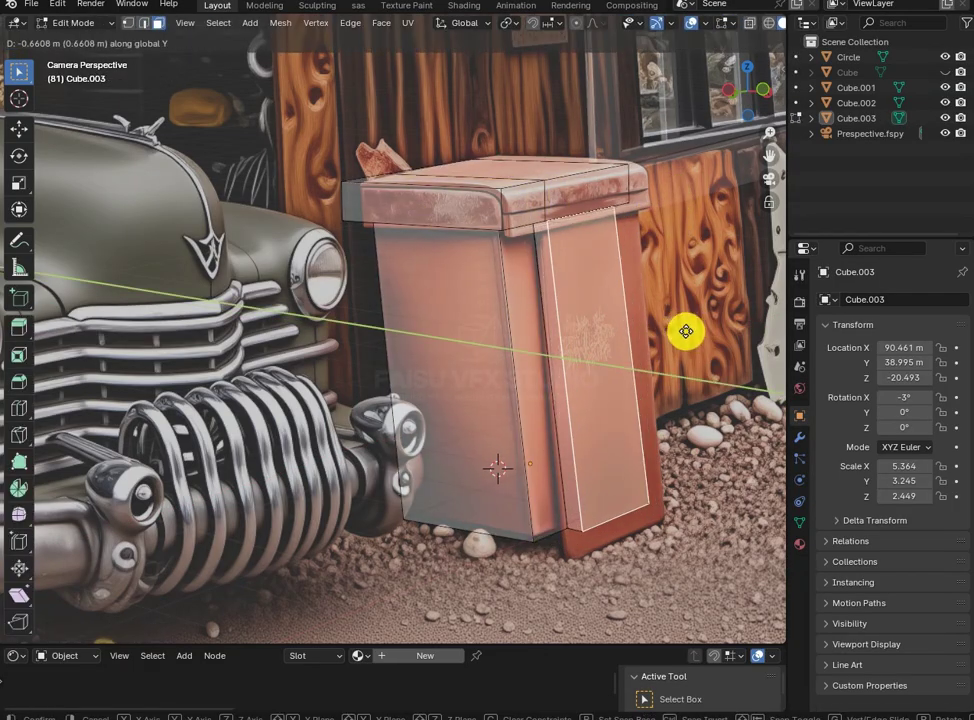
left_click(620, 305)
Bevel the edge loop around the lid's top
key("2")
left_click(574, 280, "ctrl")
key("ctrl+n")
key("Escape")
key("ctrl+b")
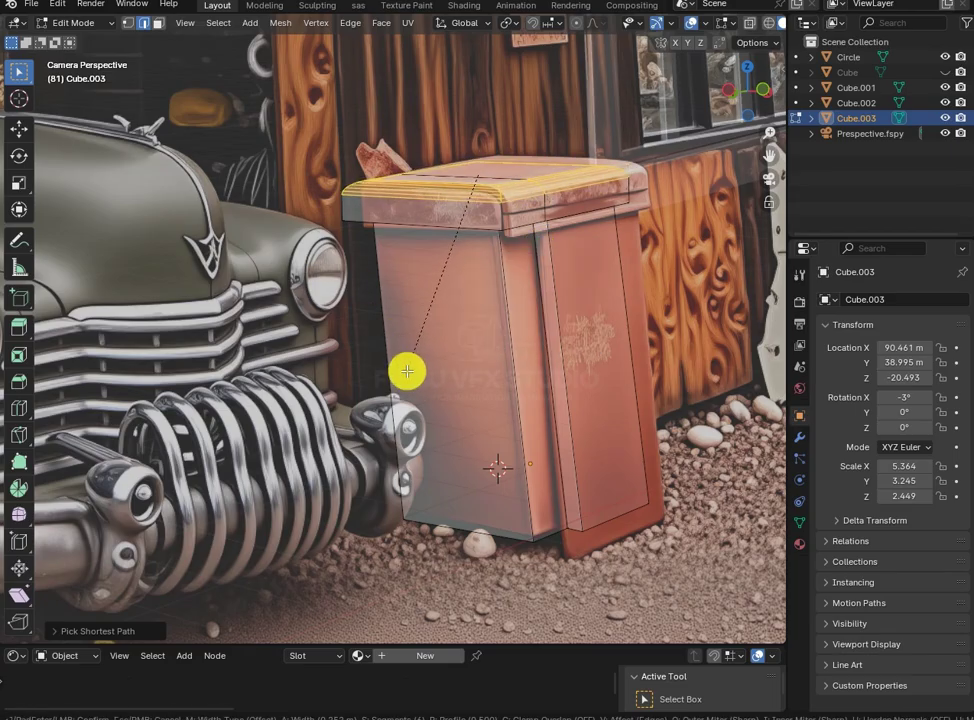
left_click(407, 371)
Set up the photo material and select the whole bin mesh for UV mapping
left_click(799, 543)
key("Tab")
key("Tab")
key("a")
key("u")
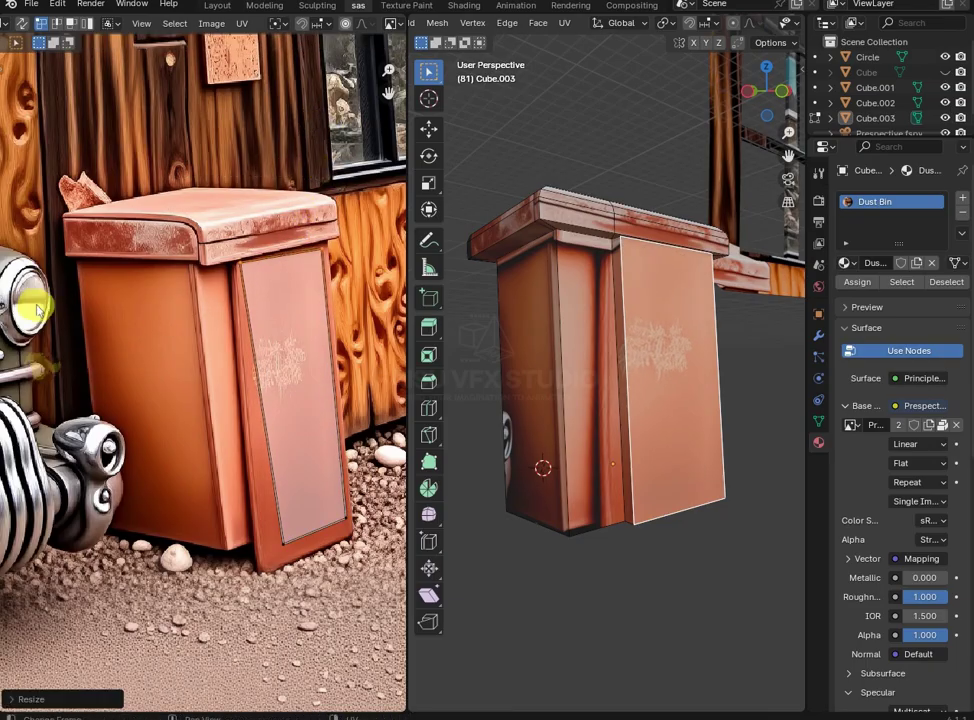
Move the bin's narrow strip face UVs over the photo
scroll(600, 380, "up", 3)
left_click(555, 391)
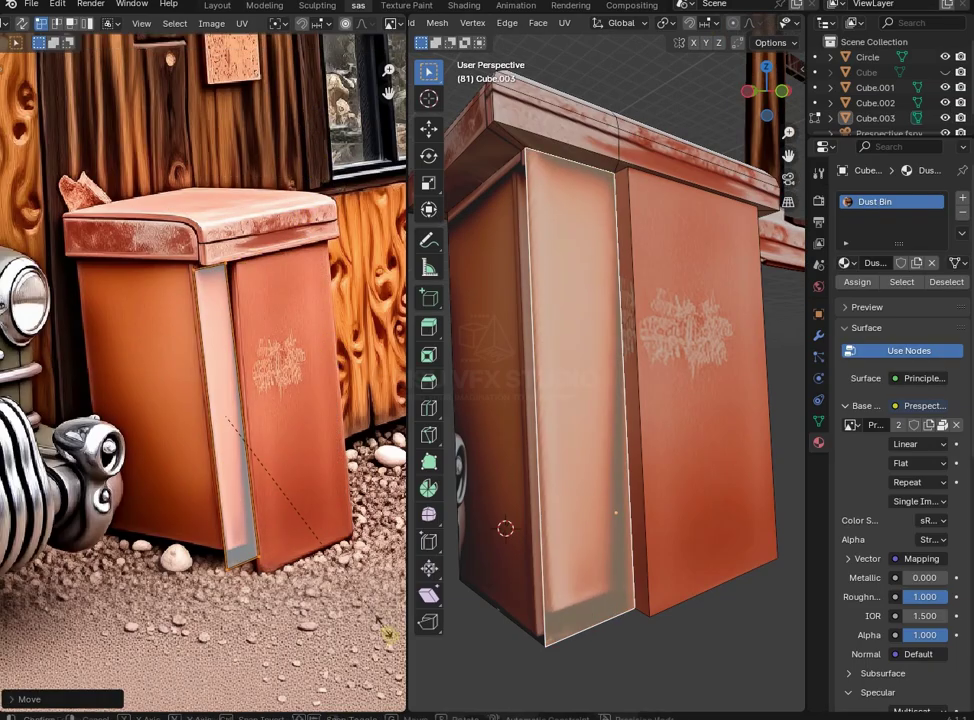
scroll(159, 220, "up", 5)
key("g")
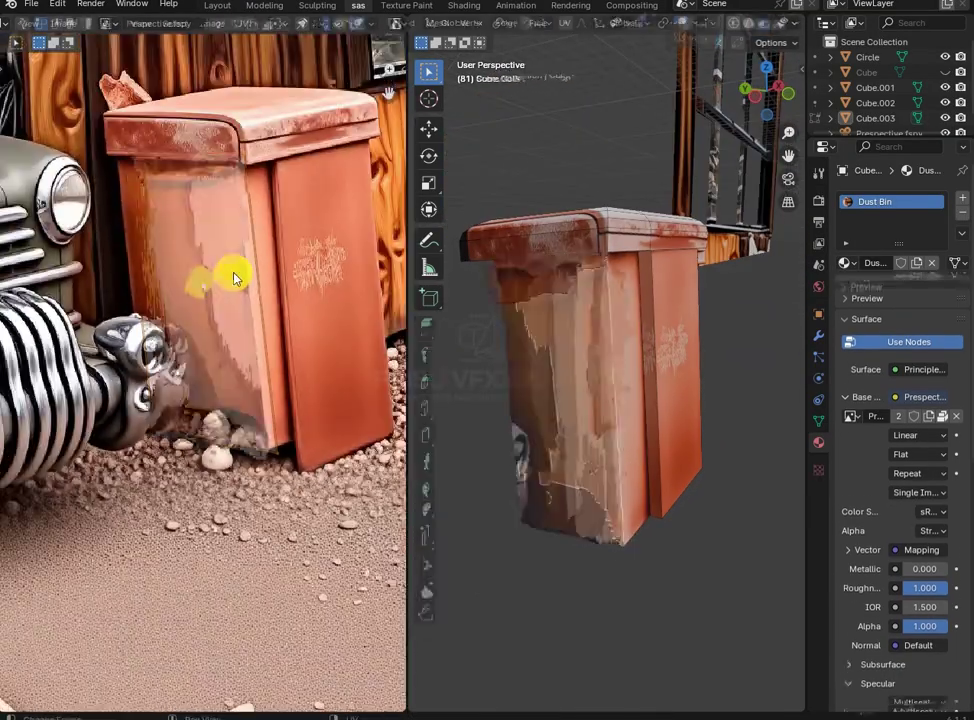
Place the UV face onto the bin's front panel in the photo
scroll(300, 335, "up", 4)
key("g")
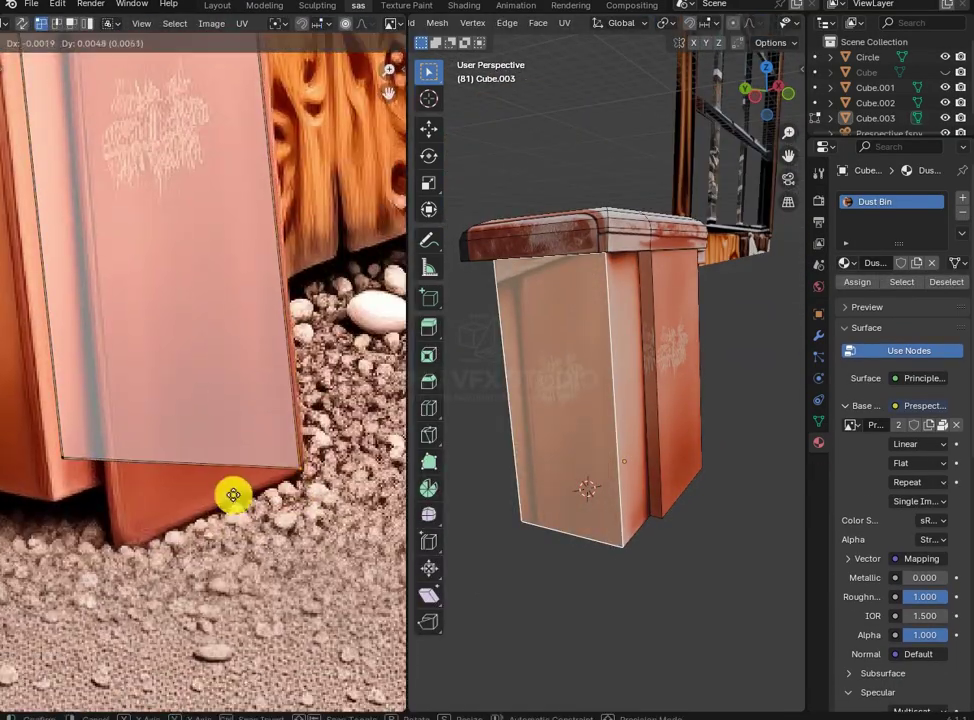
left_click(152, 636)
scroll(102, 365, "down", 3)
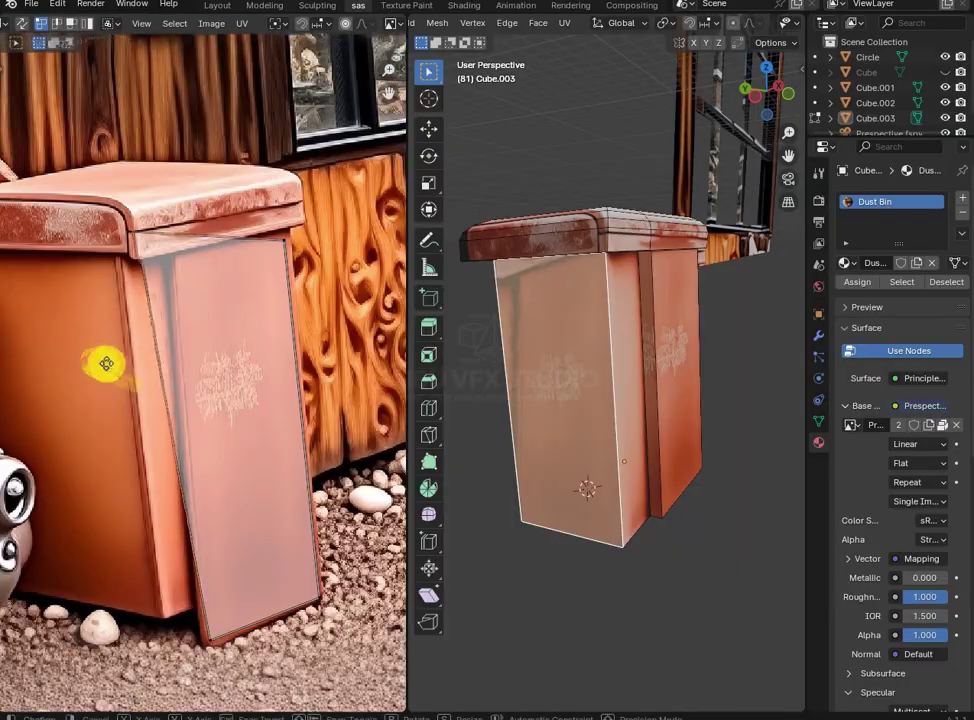
left_click(267, 280)
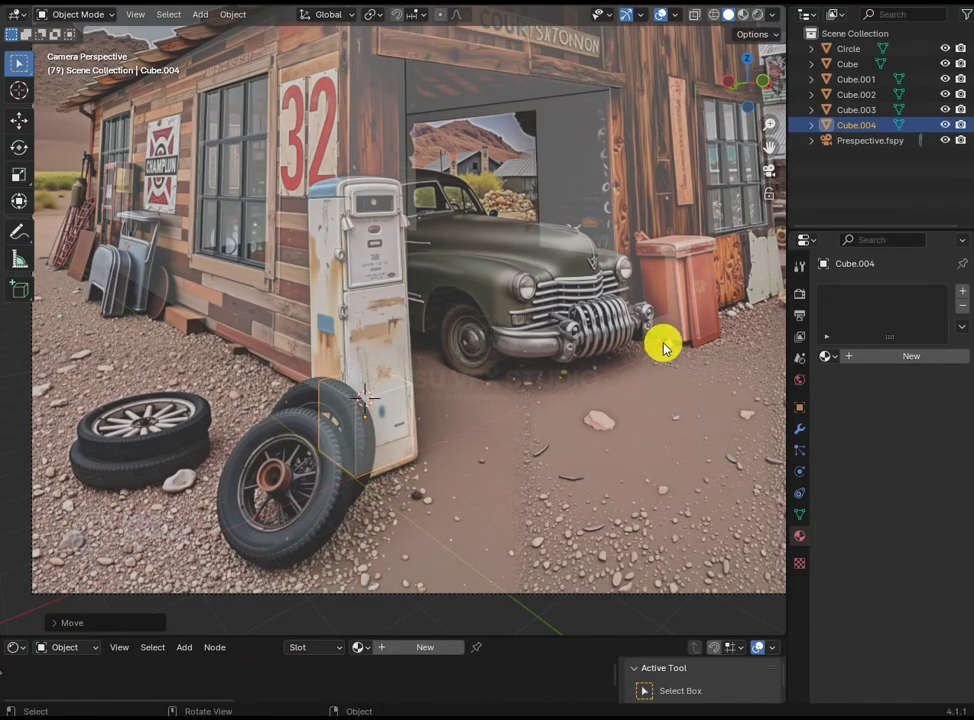
Move the new cube's faces along Y to match the gas pump's outline
left_click(513, 412)
key("Tab")
key("g")
key("y")
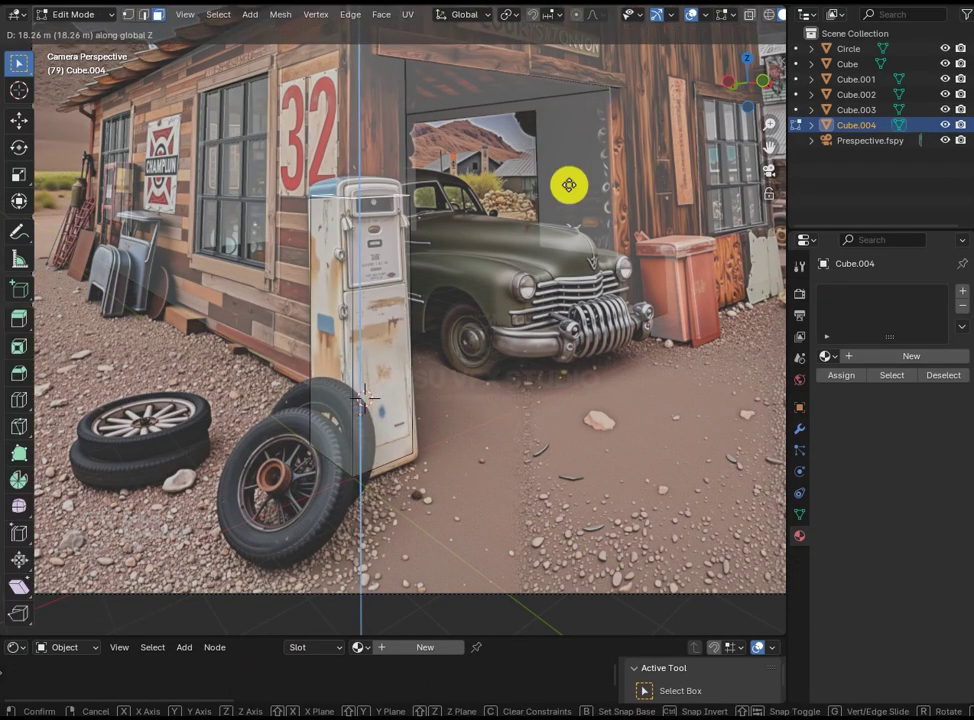
left_click(570, 185)
key("Tab")
key("Tab")
key("g")
key("y")
left_click(494, 298)
Bevel the pump's corner edges and knife-cut the front panel outline
key("2")
middle_click_drag(494, 298, 389, 420)
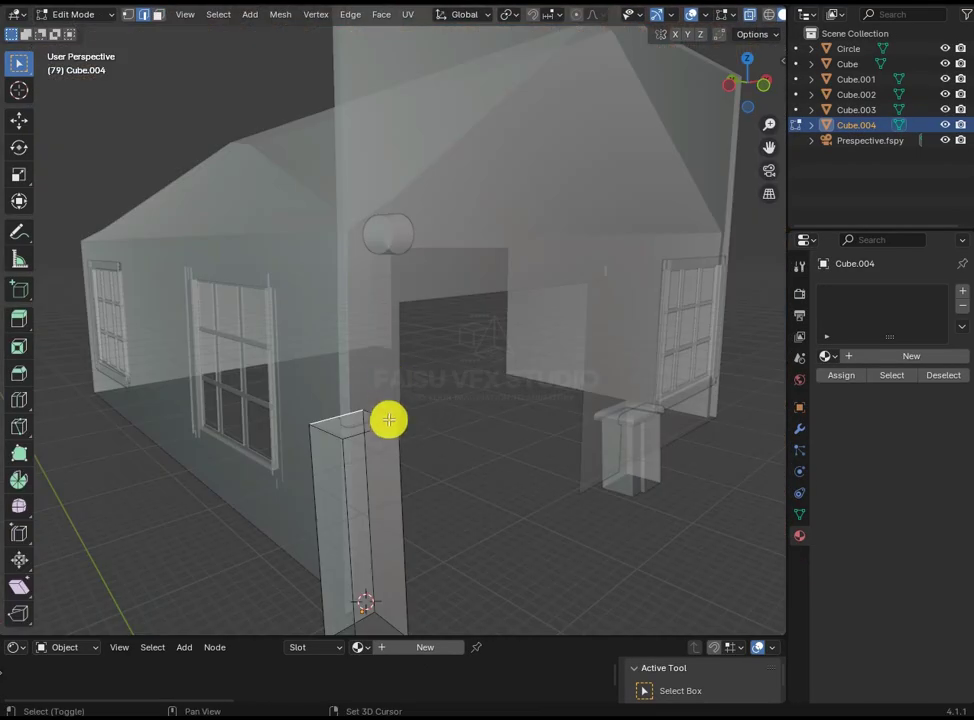
left_click(771, 174)
key("ctrl+b")
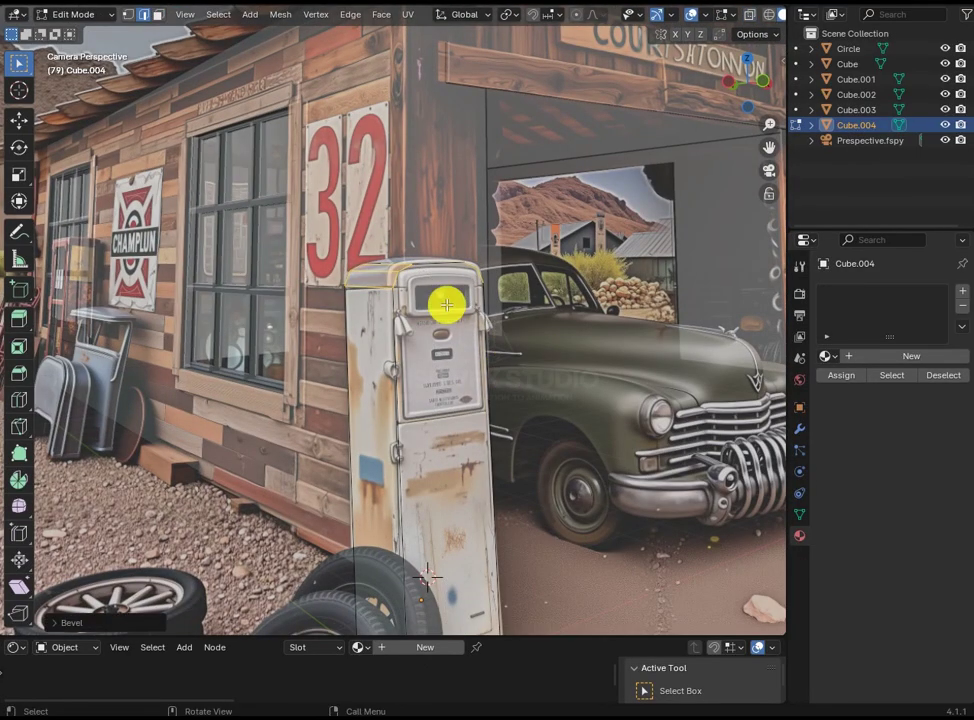
scroll(446, 305, "up", 3)
key("3")
key("k")
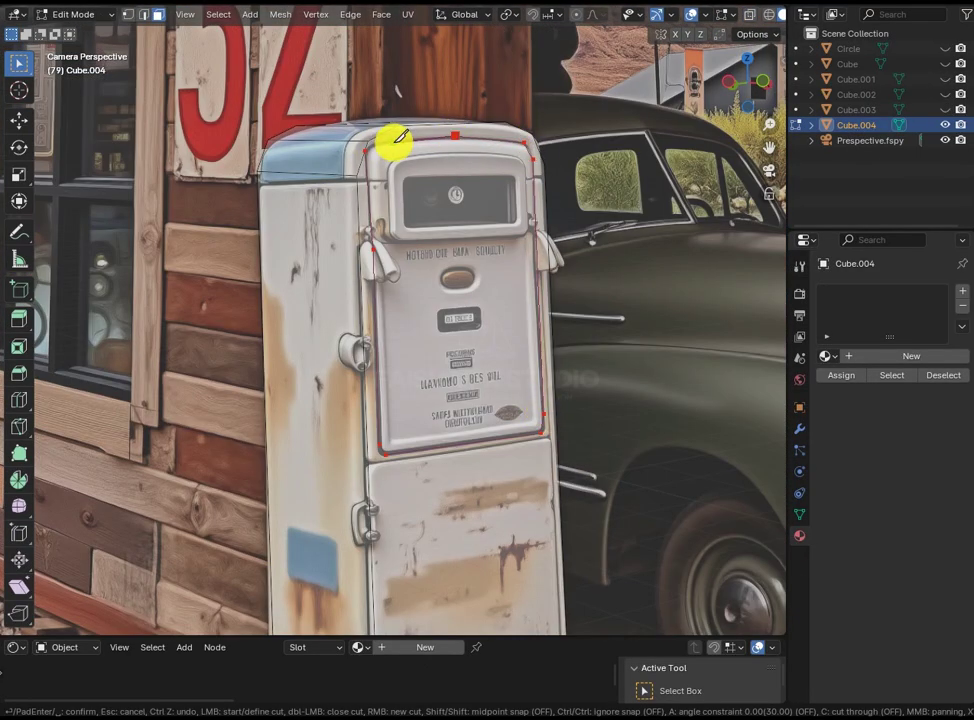
Extrude the front panel face in place and narrow its width along X
left_click(484, 254)
key("e")
key("Escape")
key("s")
key("x")
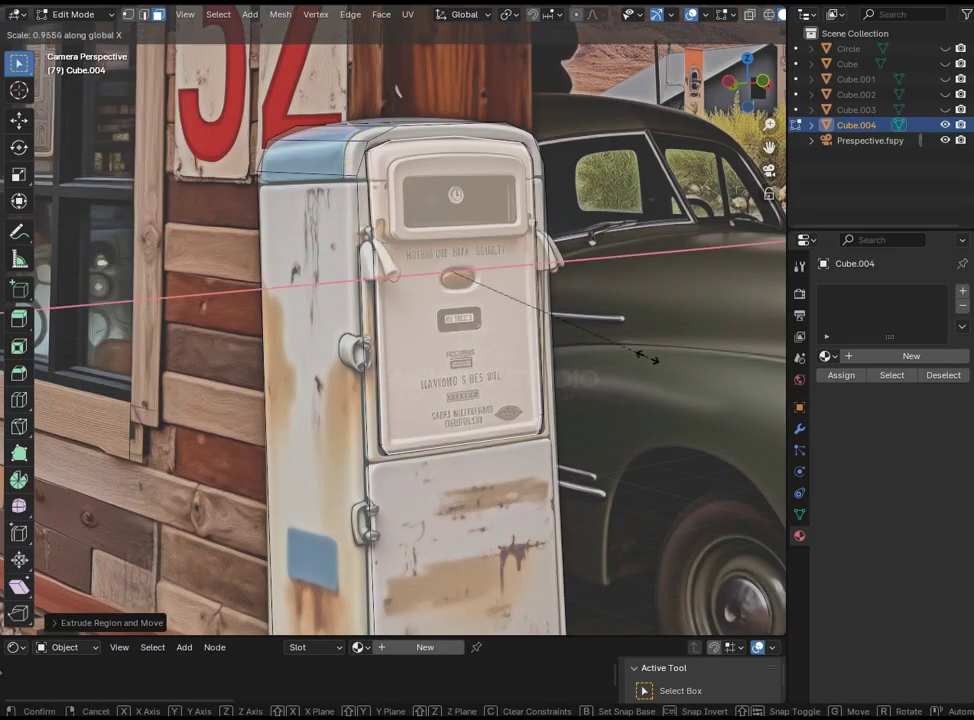
right_click(612, 388)
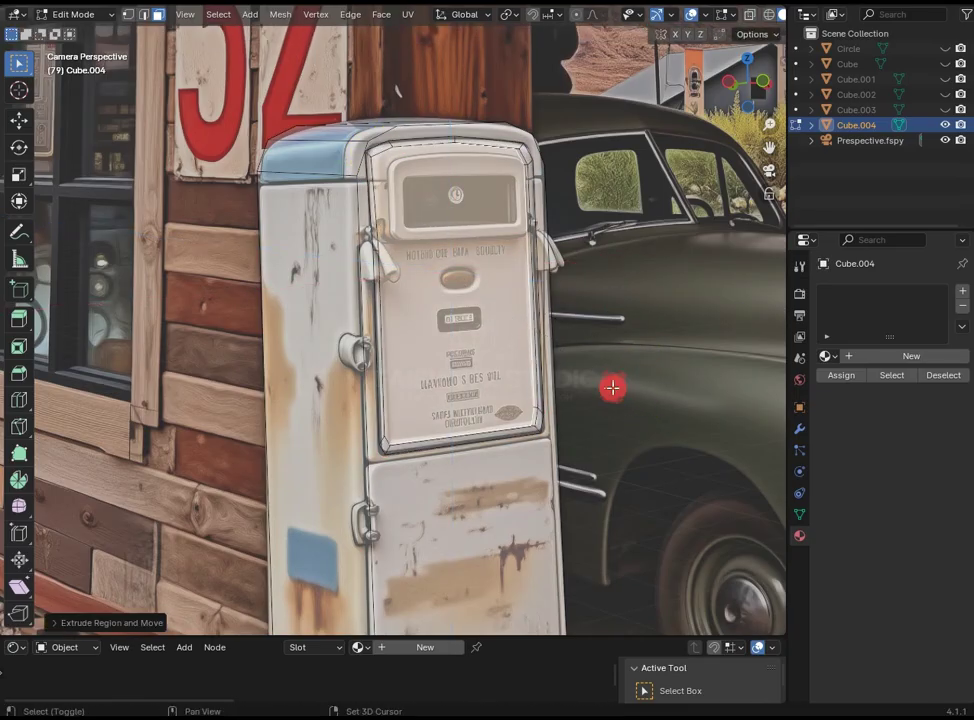
middle_click_drag(612, 388, 624, 289)
Push the front panel inward and scale its height to recess it
key("g")
key("y")
left_click(624, 289)
key("s")
key("z")
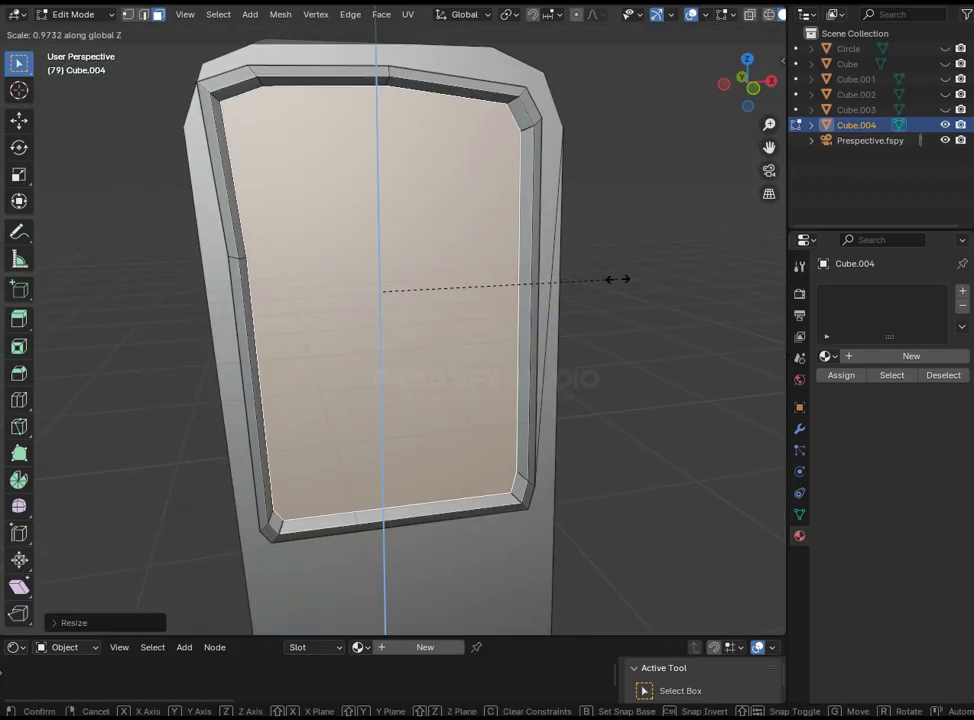
left_click(617, 283)
key("KP_0")
key("1")
key("k")
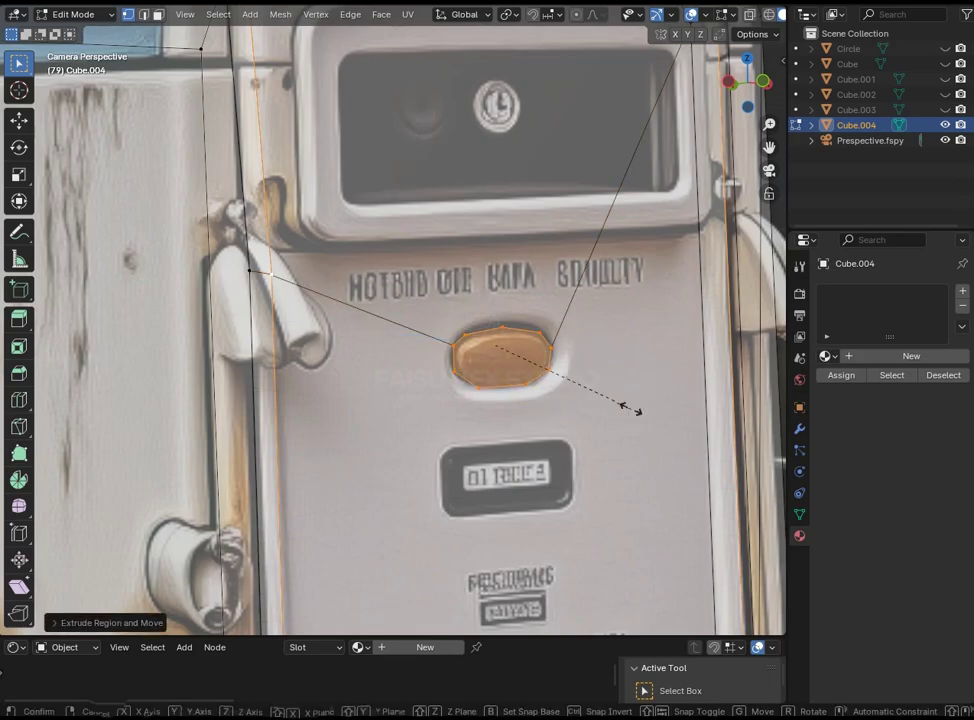
Finish the oval knob cut and inset the knob face
key("e")
key("ctrl+z")
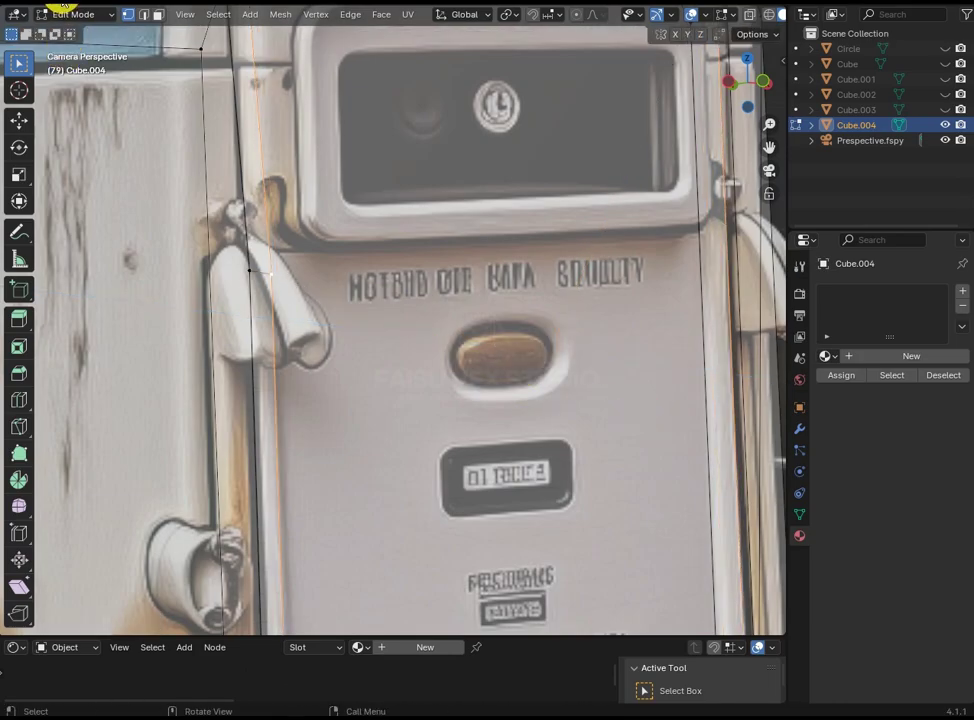
key("KP_0")
Extrude the knob face outward and shrink it into a raised knob
key("KP_0")
key("e")
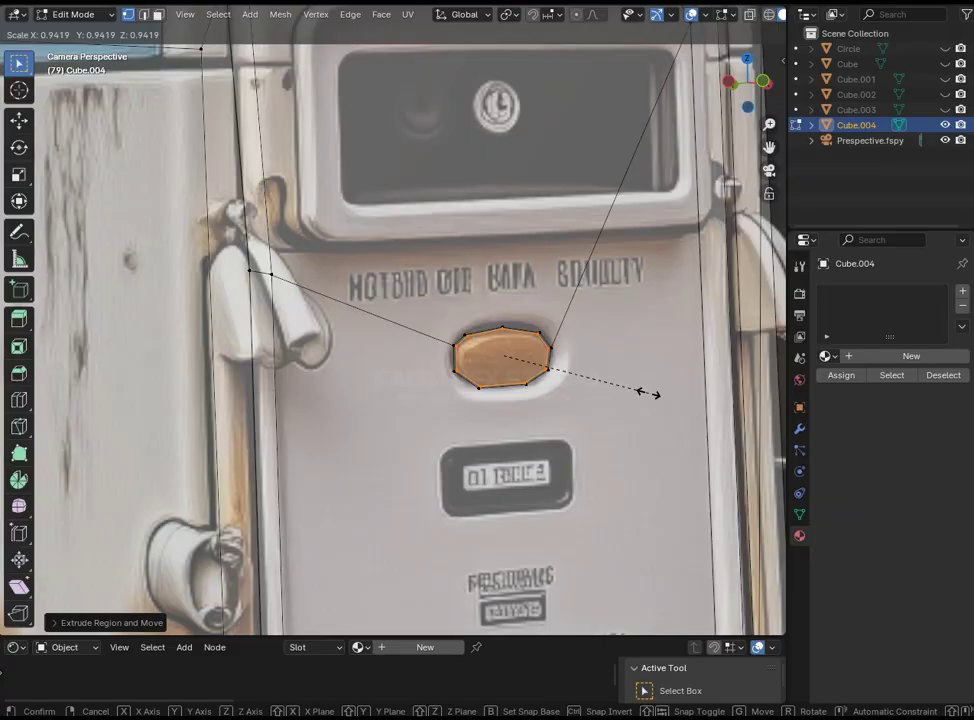
key("Escape")
key("e")
key("Escape")
key("s")
left_click(606, 387)
key("KP_0")
key("KP_Decimal")
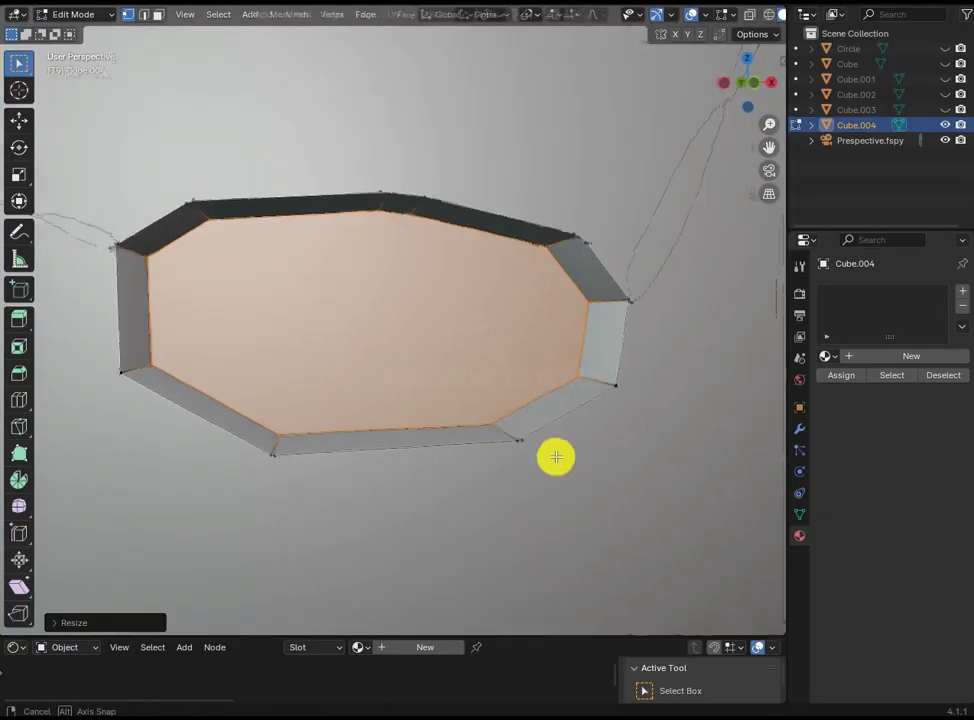
scroll(556, 454, "down", 2)
key("e")
left_click(554, 466)
key("s")
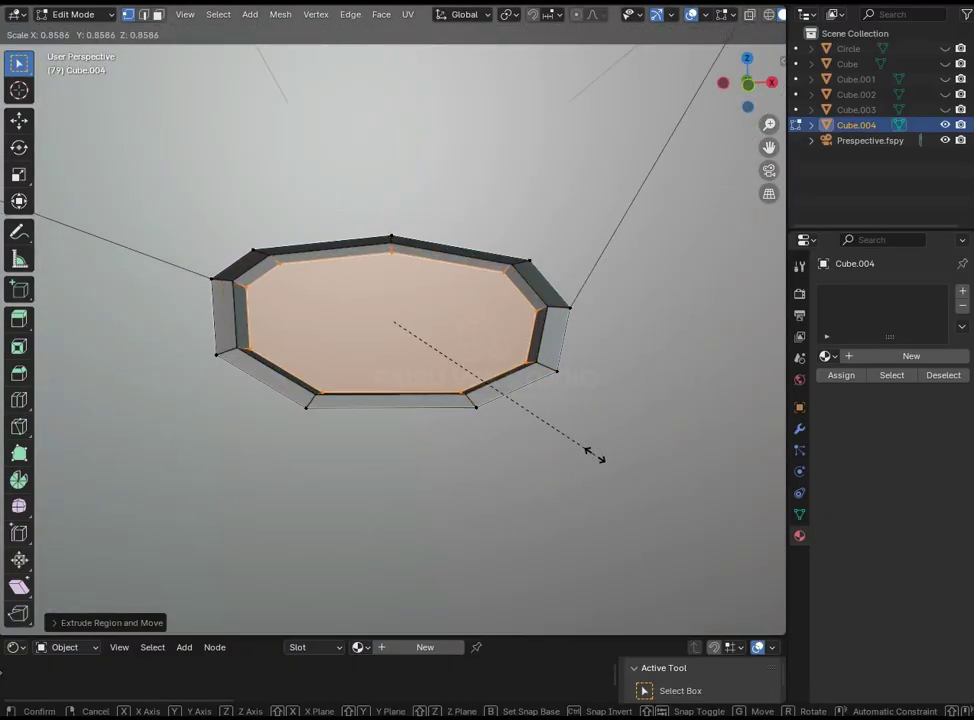
left_click(591, 452)
Bevel the knob's edges and begin the knife cut around the display window
middle_click_drag(591, 452, 620, 430)
key("ctrl+b")
left_click(667, 525)
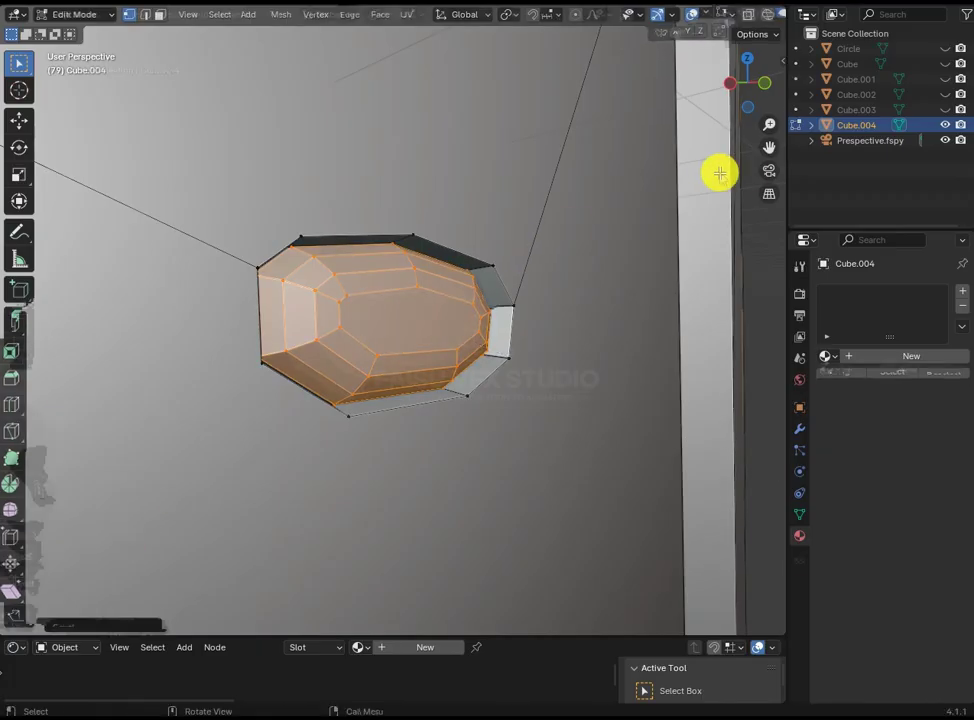
key("Tab")
key("KP_0")
key("Tab")
key("k")
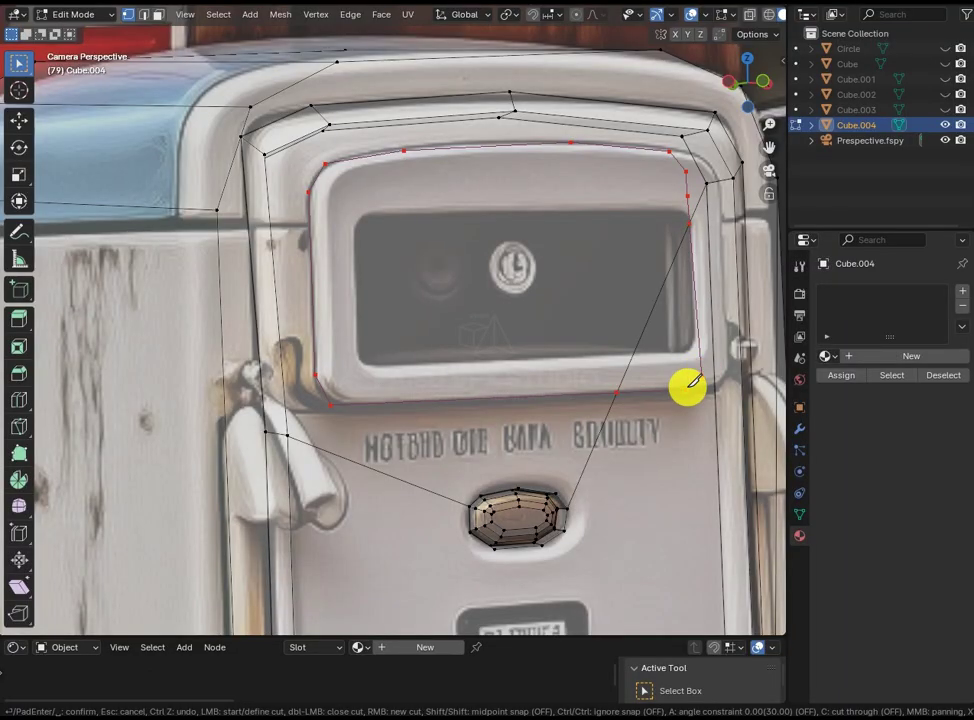
Confirm the window cut and recess the window face, reducing its height
key("Return")
middle_click_drag(617, 304, 489, 370)
key("e")
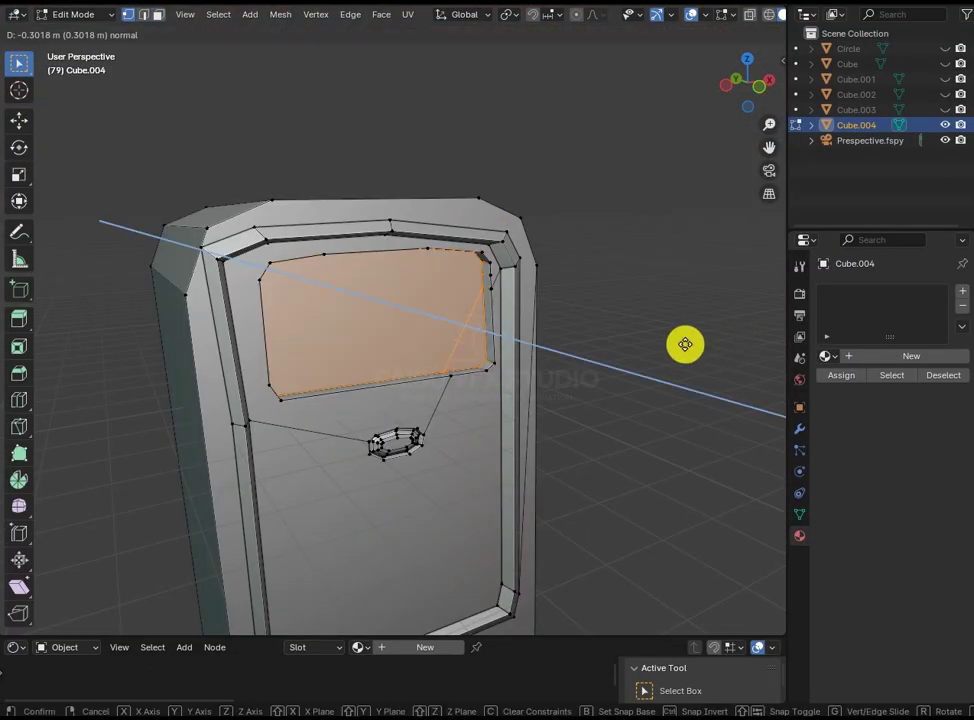
key("z")
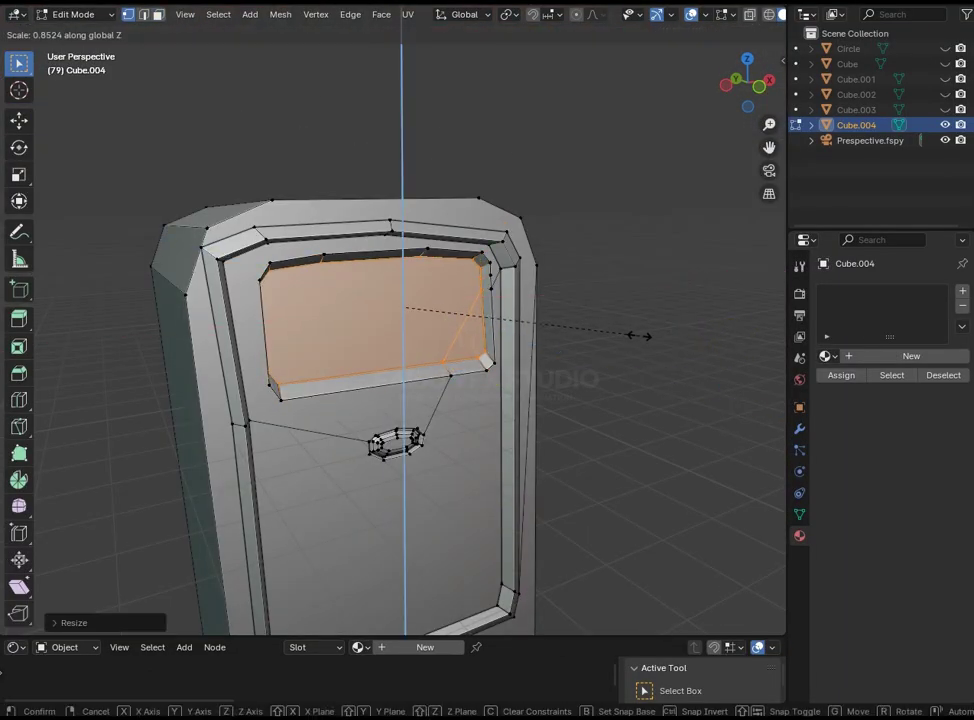
left_click(603, 331)
middle_click_drag(603, 331, 517, 291)
Bevel the window's edges and return to Object Mode in camera view
key("3")
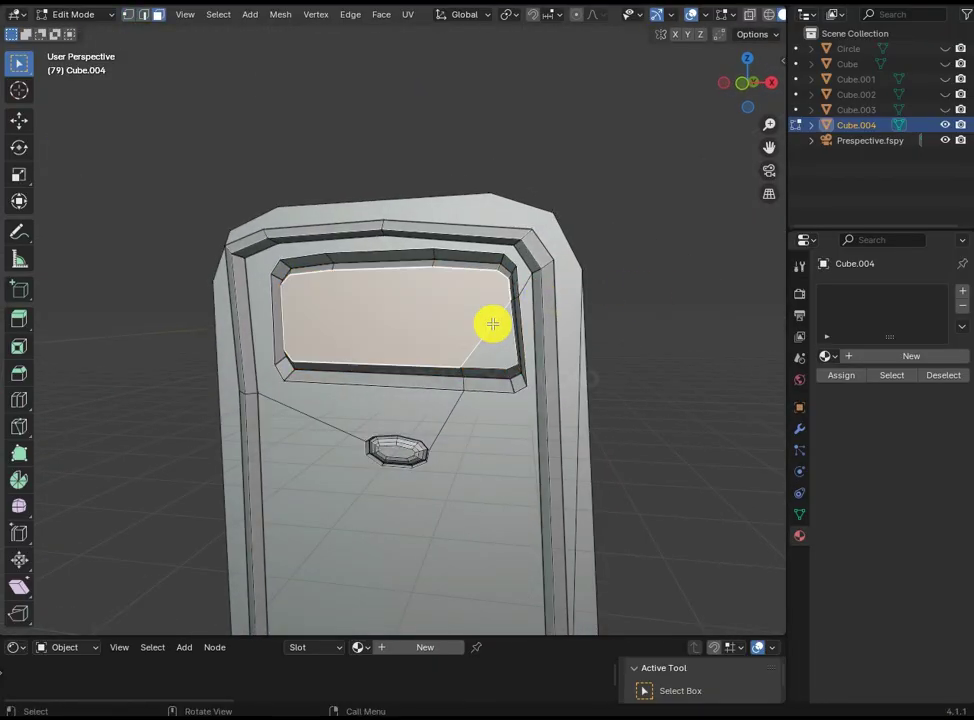
key("x")
key("1")
middle_click_drag(472, 335, 578, 321)
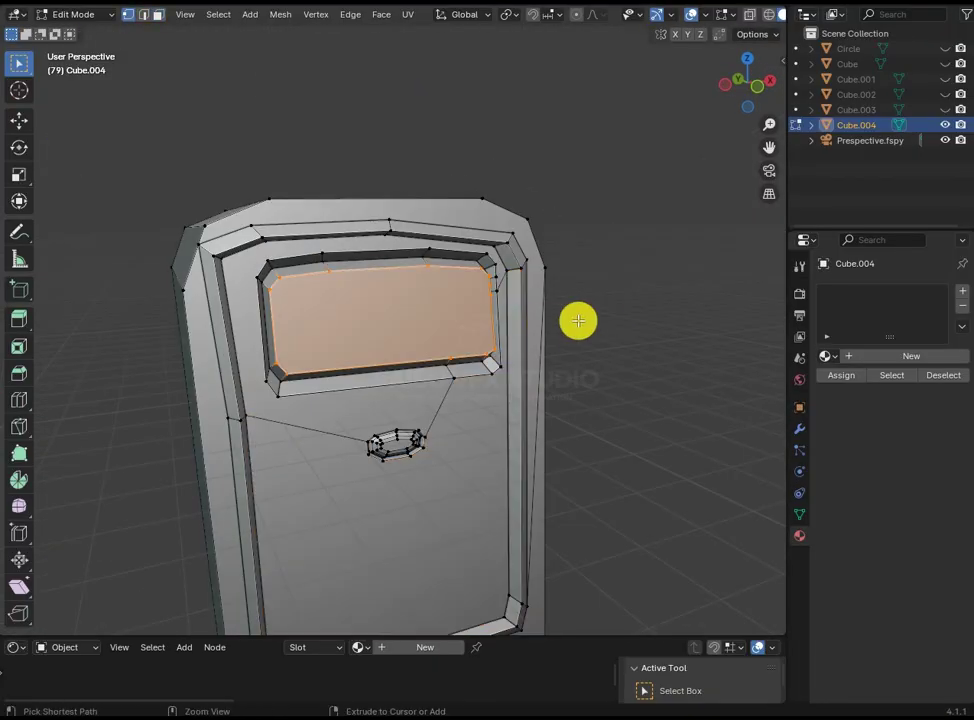
key("ctrl+b")
left_click(604, 327)
key("Tab")
scroll(463, 311, "down", 4)
key("alt+a")
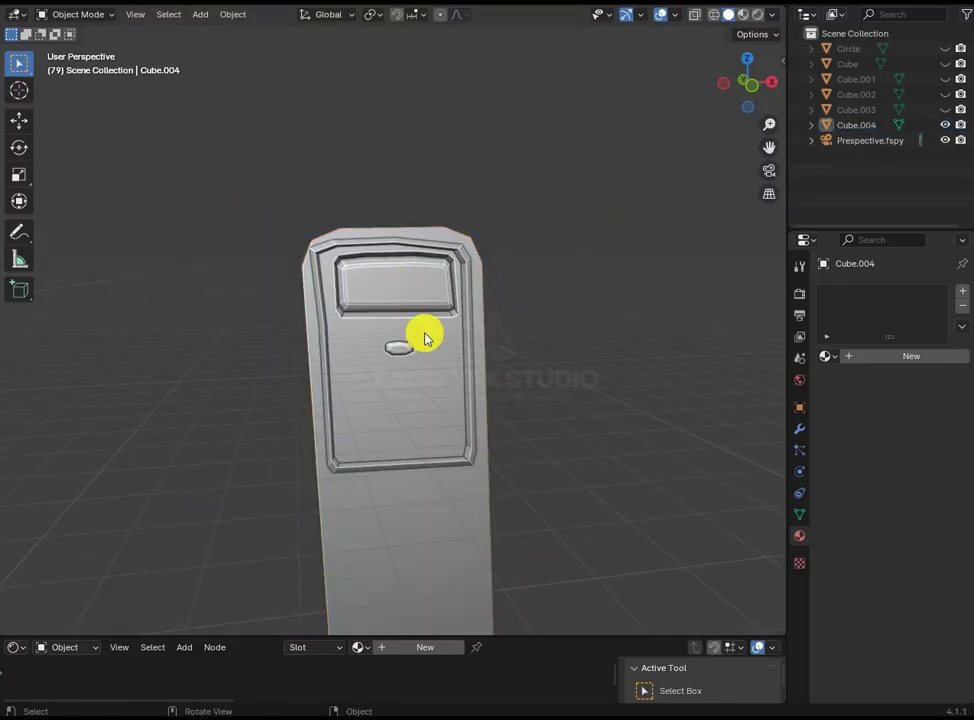
key("KP_0")
Assign Material.003 to the pump and project its UVs from view
left_click(828, 356)
left_click(720, 437)
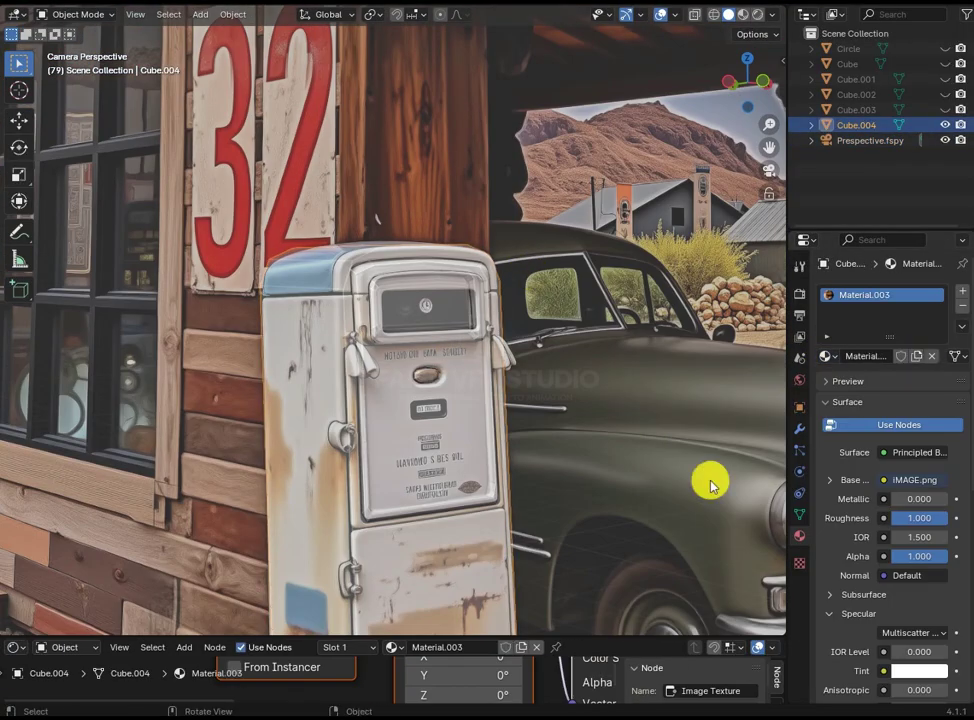
left_click(408, 14)
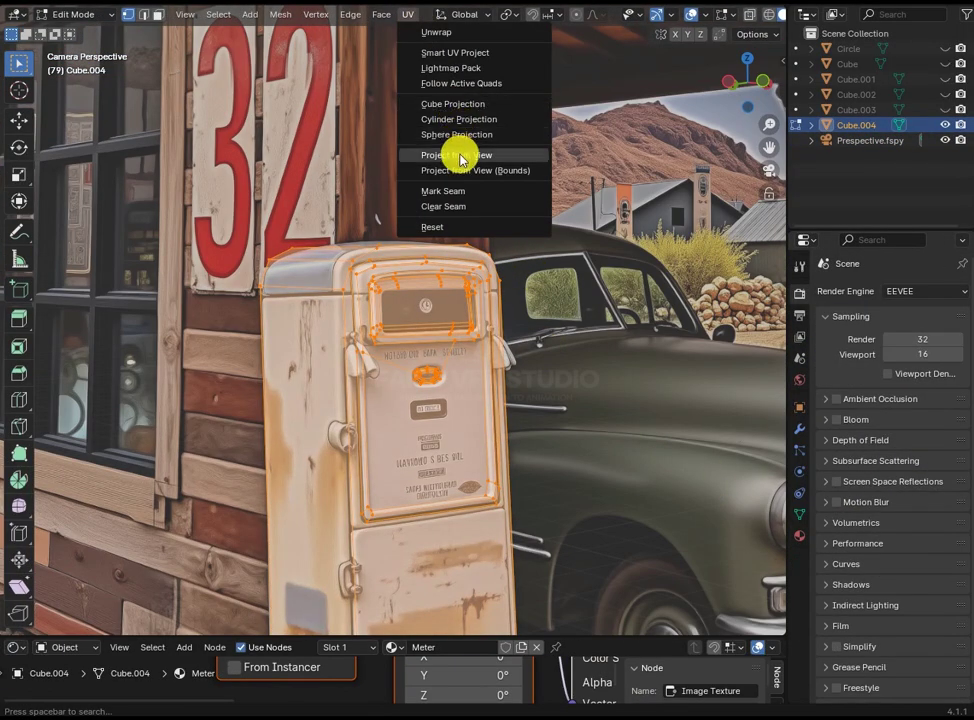
left_click(457, 157)
middle_click_drag(457, 157, 467, 358)
scroll(513, 355, "up", 5)
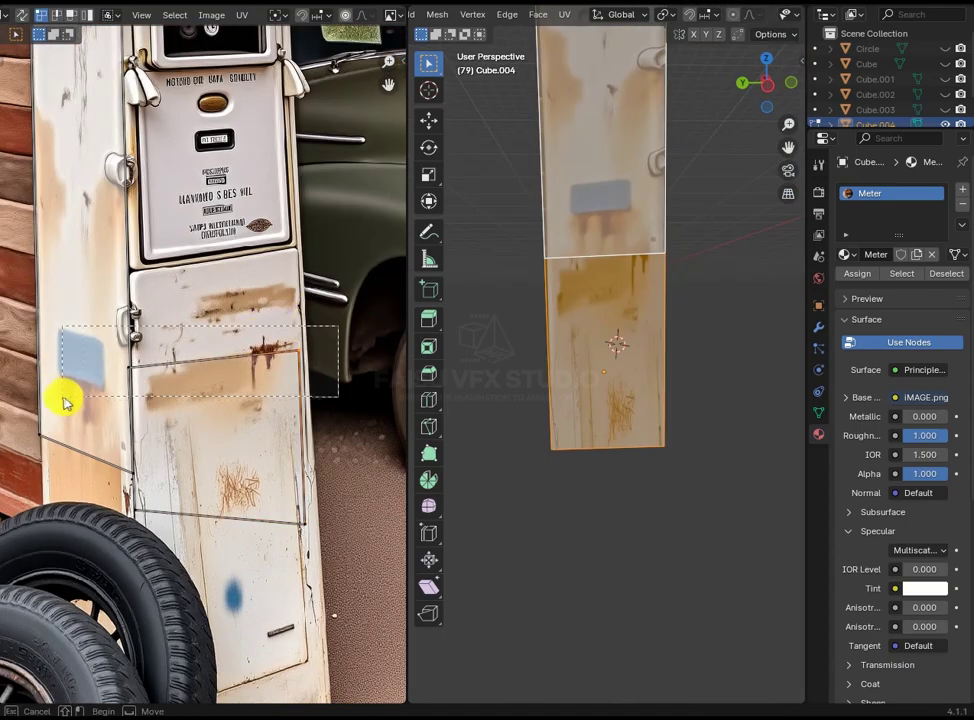
Move the pump's UVs onto the rusty panel patches of the photo
key("g")
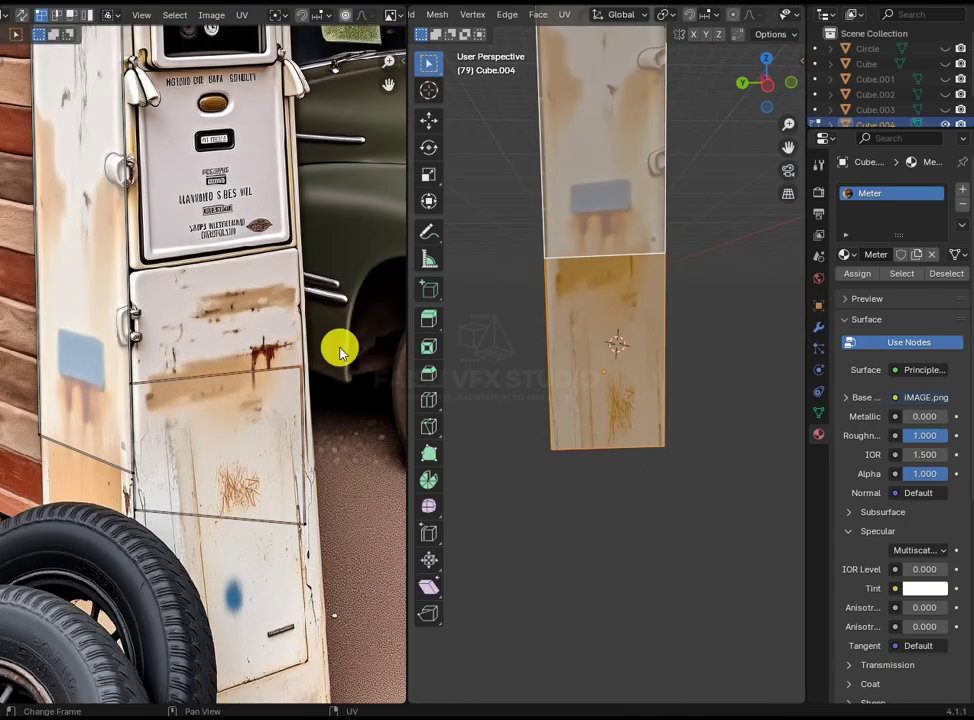
key("g")
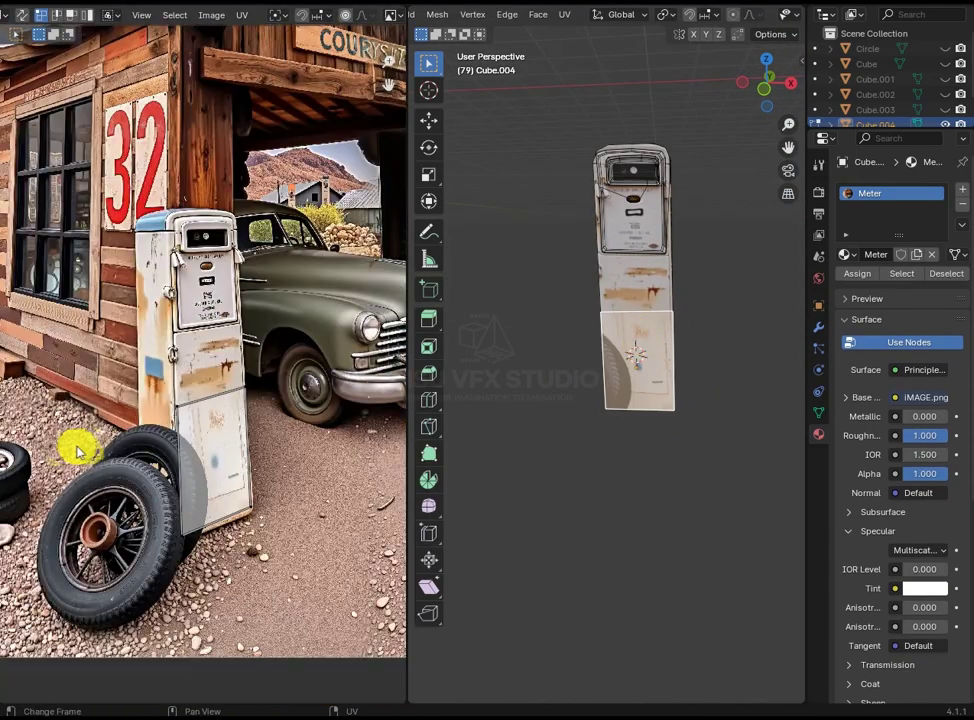
key("g")
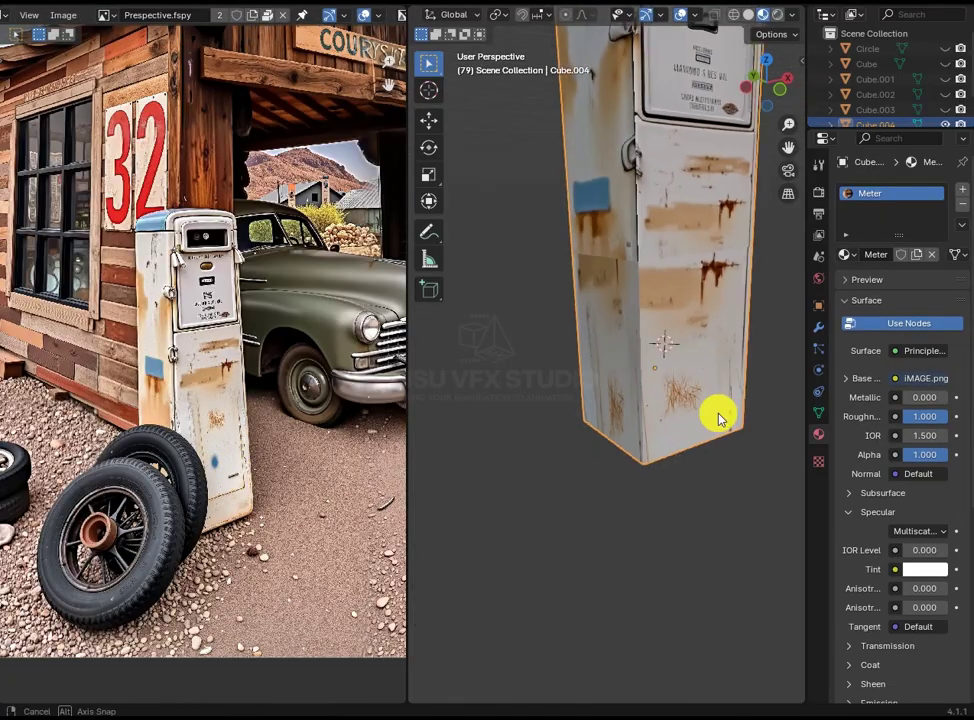
middle_click_drag(717, 413, 648, 359)
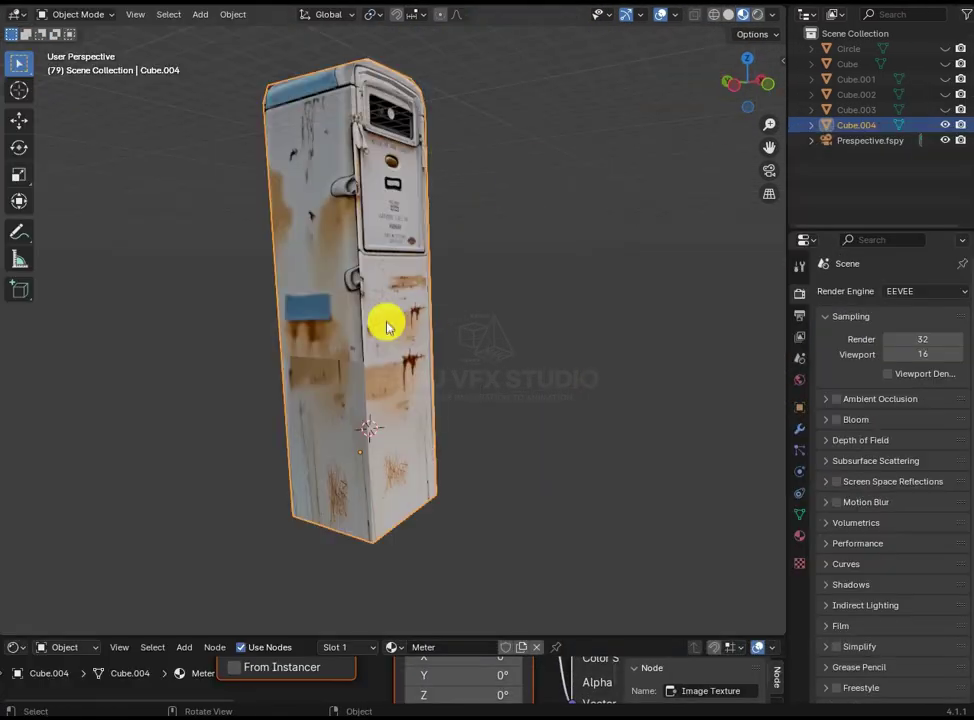
left_click(800, 402)
Add a Mirror modifier to the pump
left_click(800, 423)
left_click(885, 289)
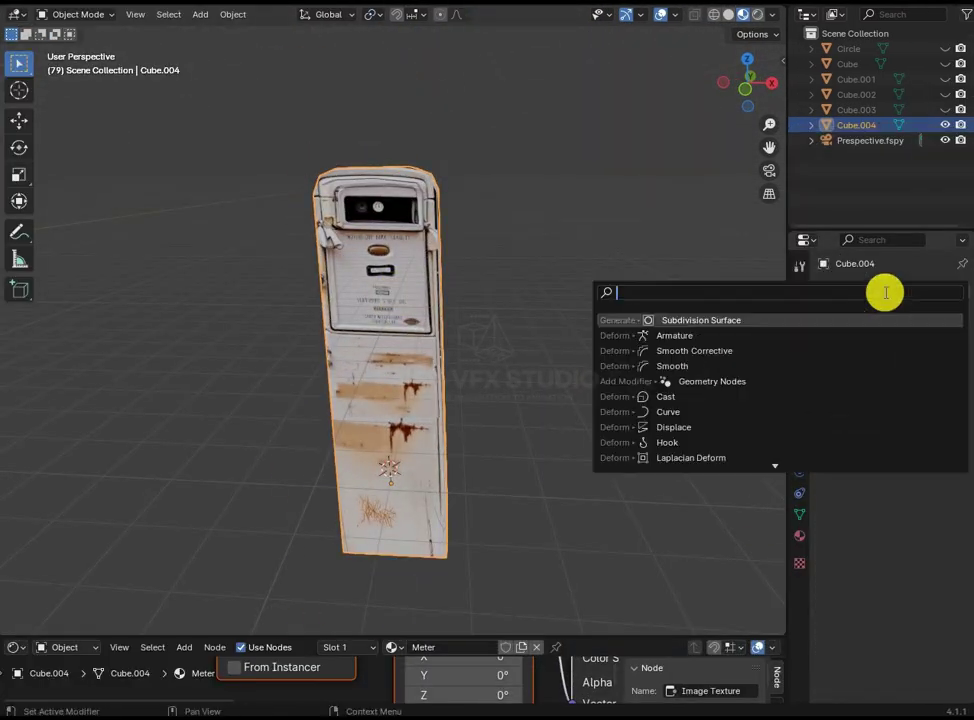
type("m")
left_click(795, 335)
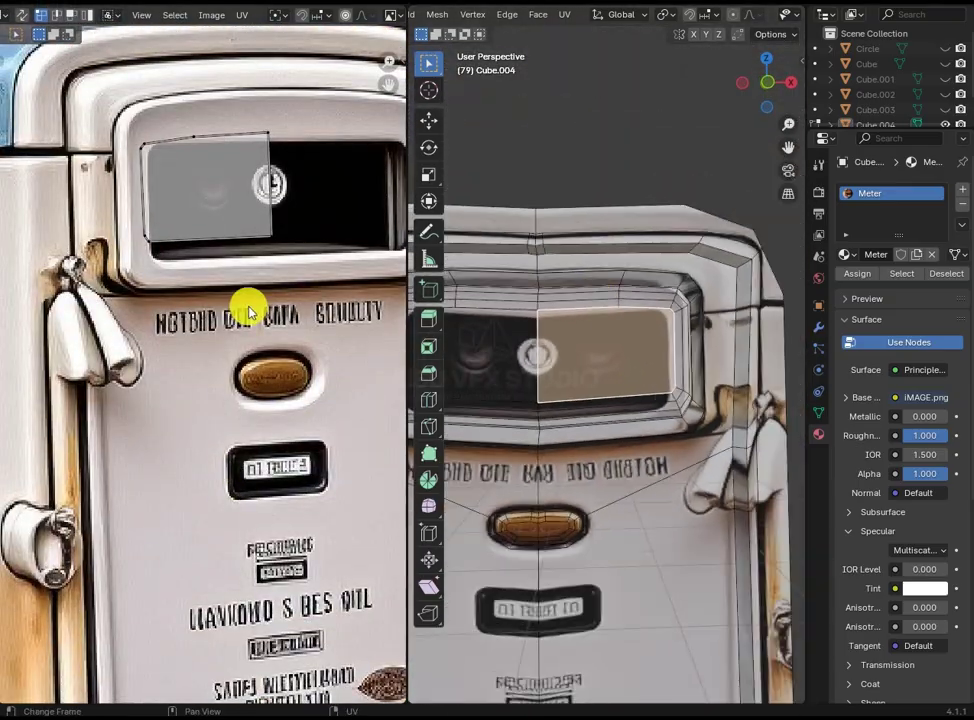
Move the pump's UV island right, mirror it along X, and leave Edit Mode
key("g")
left_click(365, 222)
left_click(241, 14)
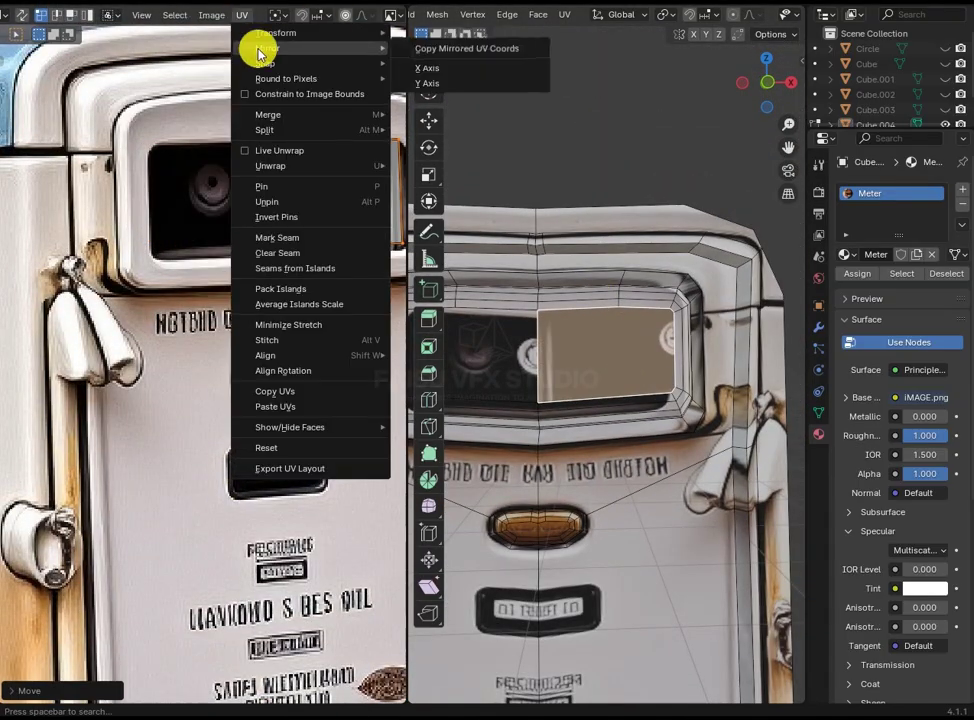
left_click(420, 63)
key("Tab")
scroll(648, 341, "down", 6)
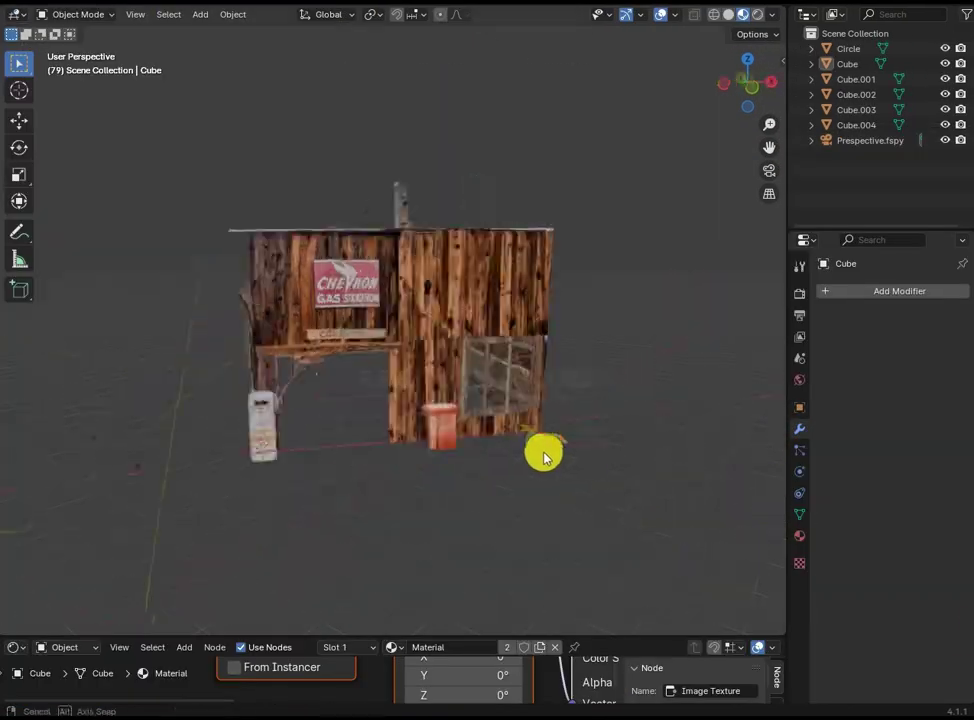
middle_click_drag(543, 457, 515, 450)
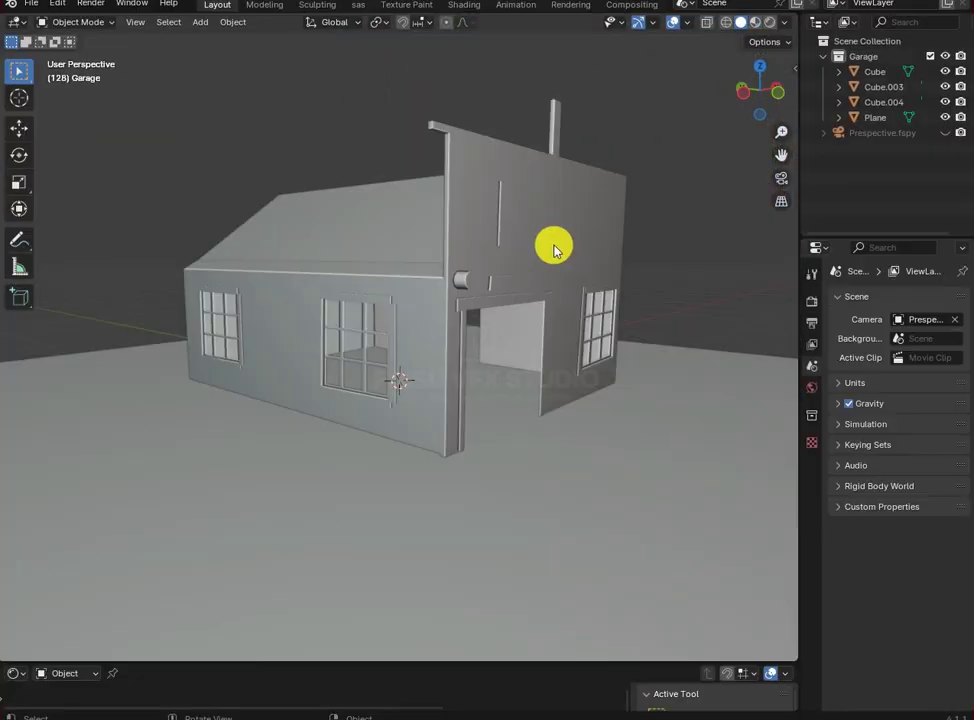
Stretch the garage's ground plane much wider along the X axis
key("s")
key("x")
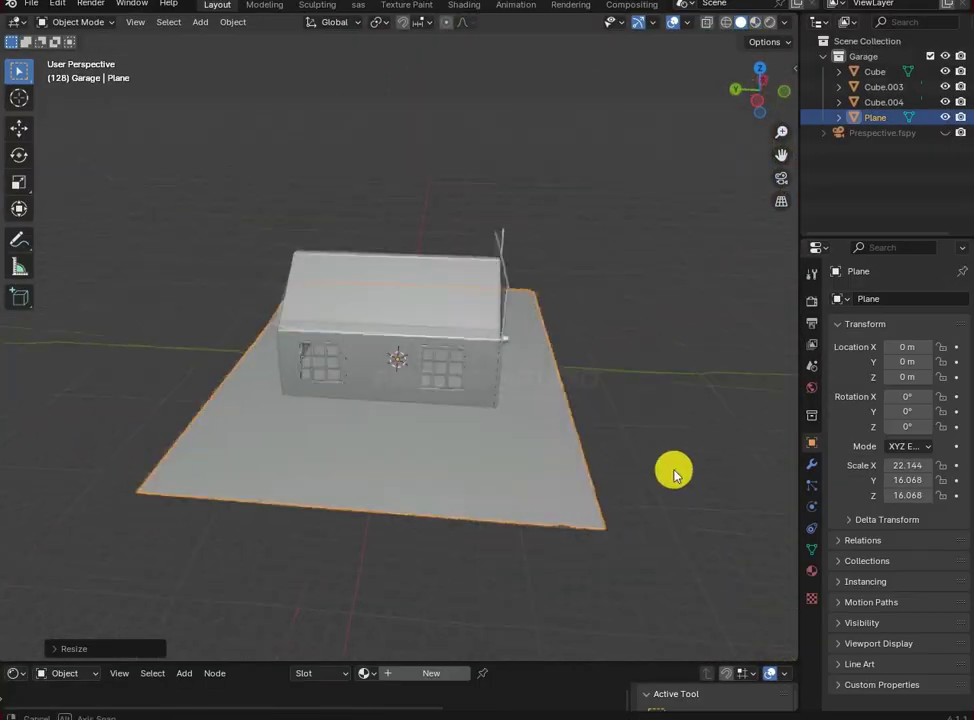
middle_click_drag(674, 470, 627, 411)
key("y")
left_click(739, 406)
Loop-cut the plane and extrude its front section downward into a thick edge
key("Tab")
middle_click_drag(739, 406, 521, 500)
key("ctrl+r")
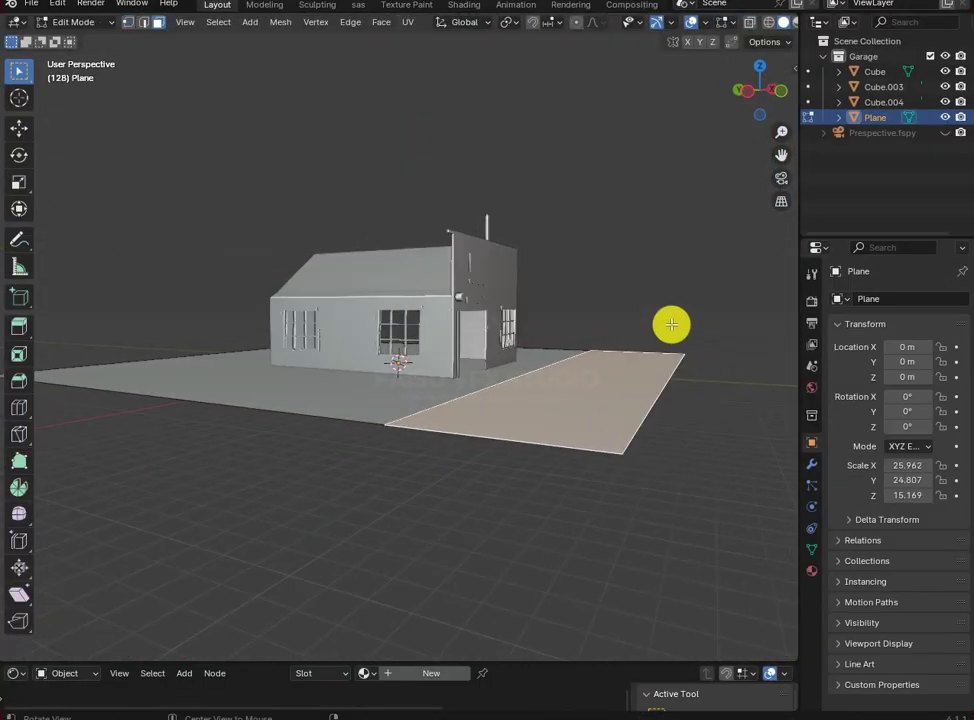
key("alt+e")
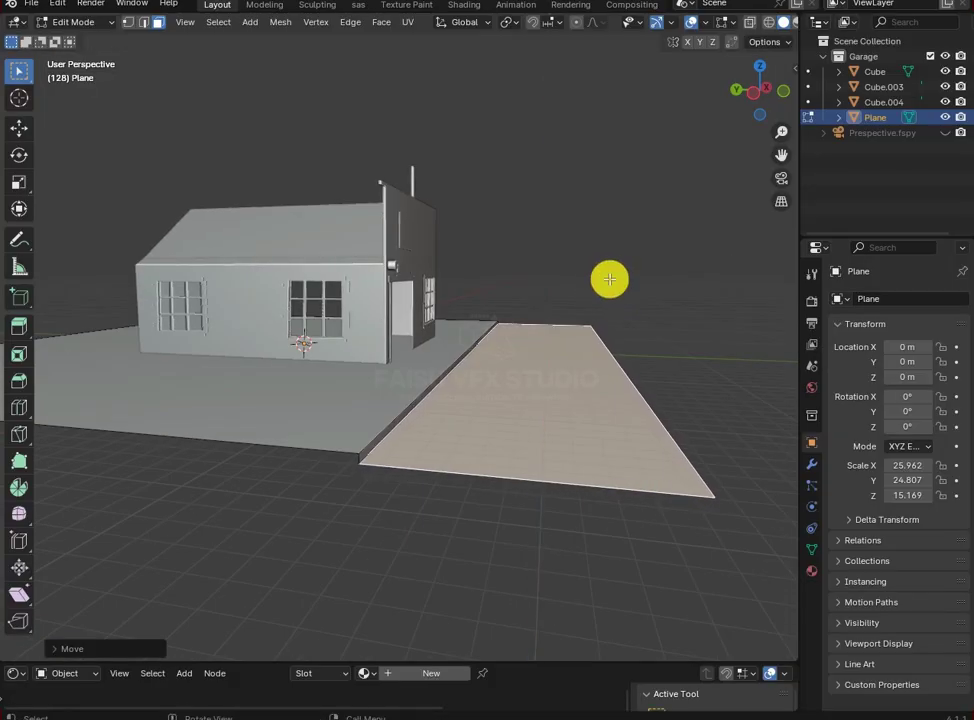
middle_click_drag(609, 278, 440, 337)
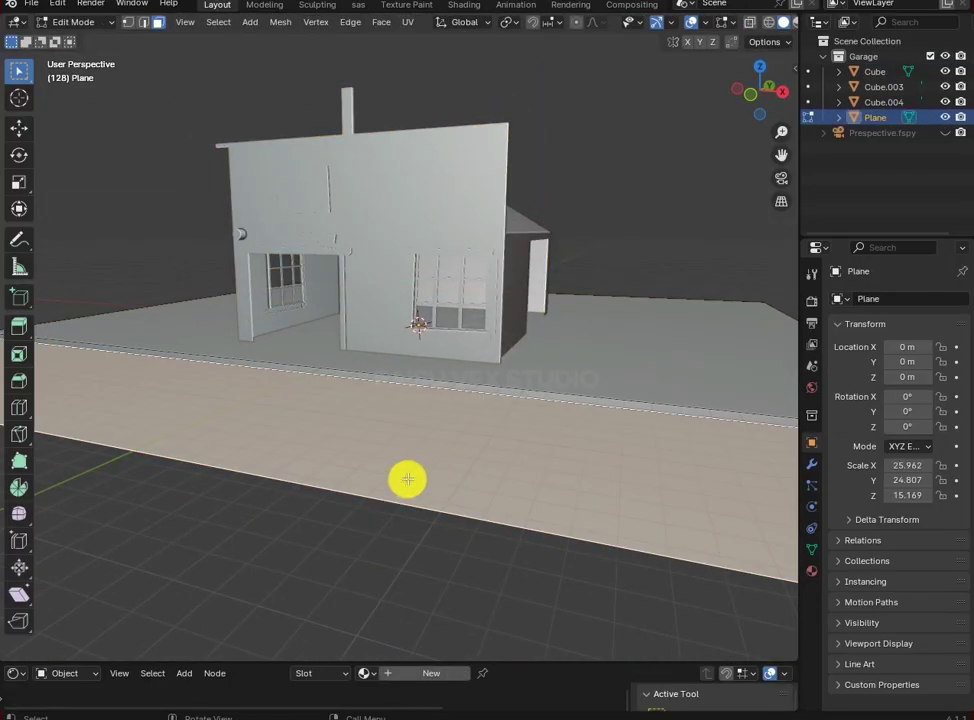
middle_click_drag(407, 476, 378, 539)
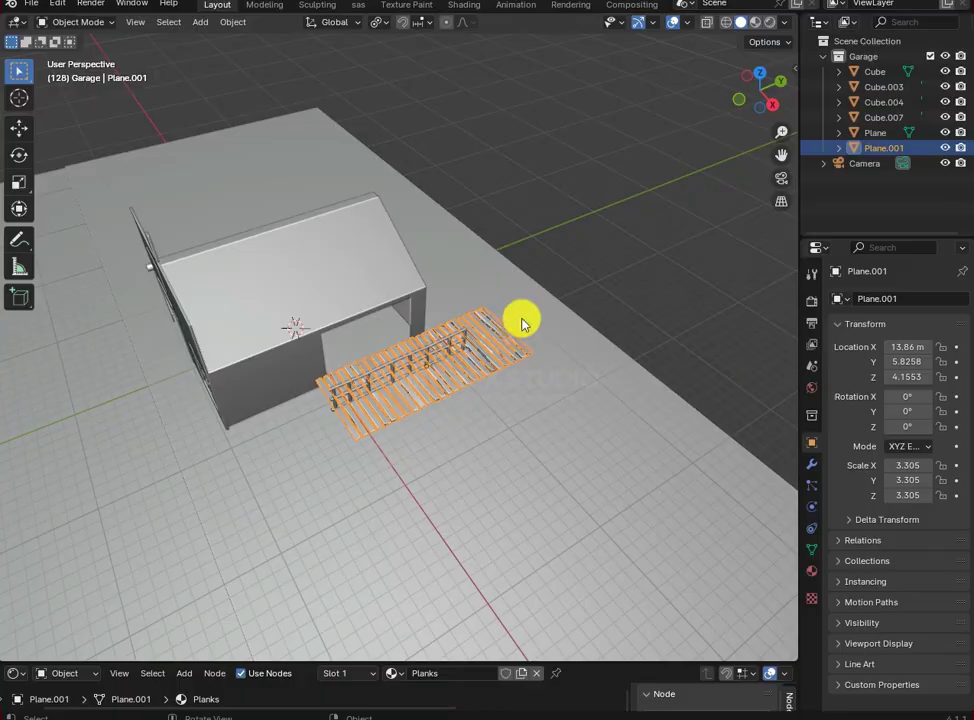
Stand the planks upright by rotating them 90° around Y, then 90° around Z
type("r9")
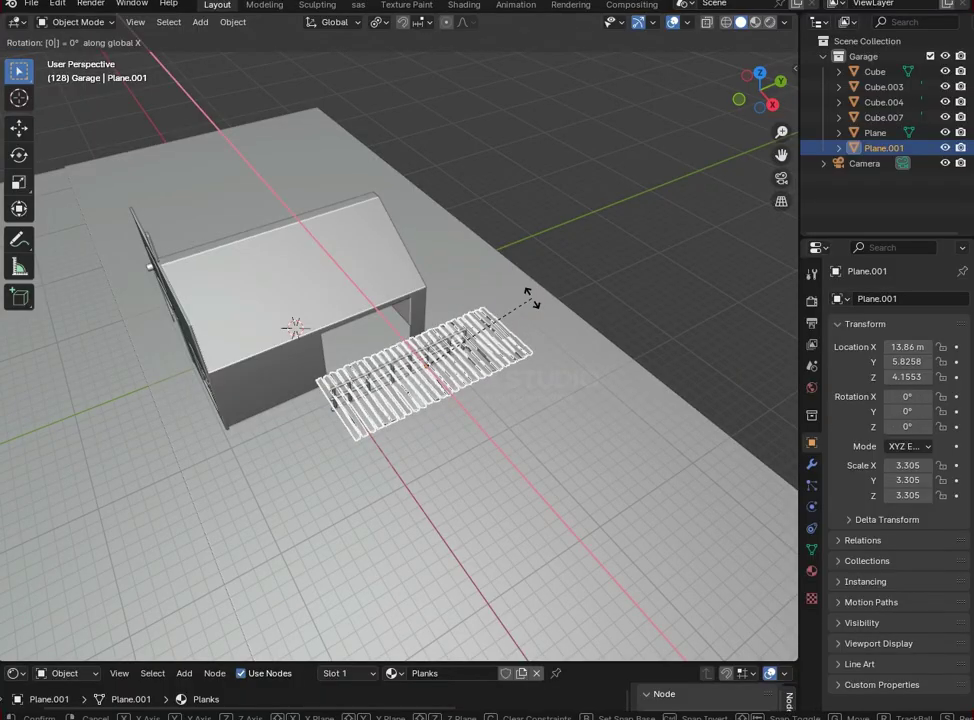
type("90")
left_click(533, 298)
type("rz")
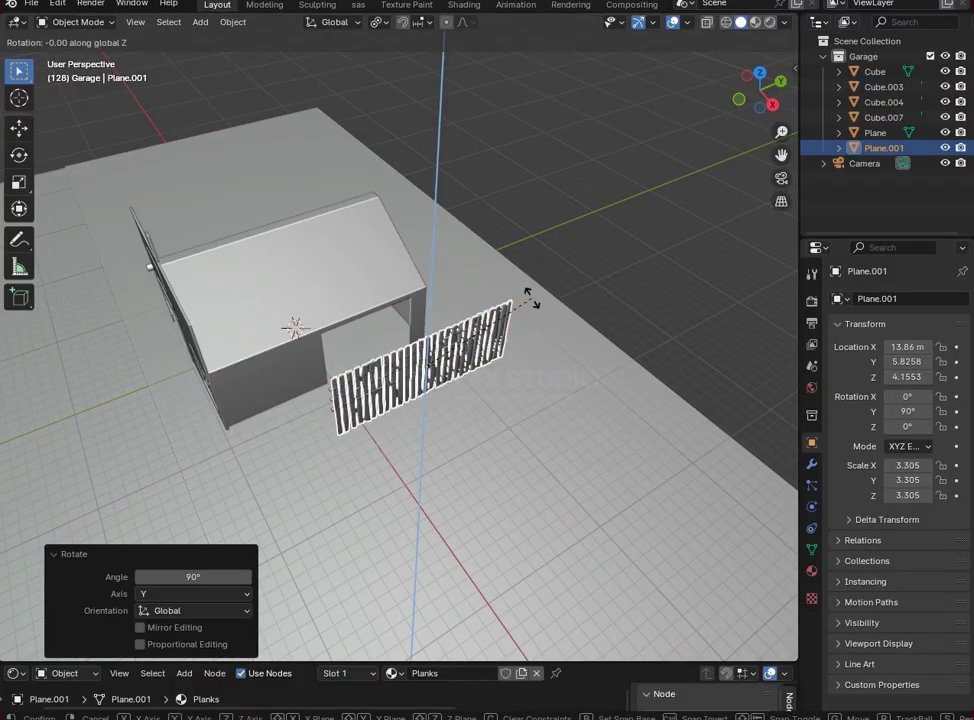
type("90")
left_click(533, 300)
middle_click_drag(533, 300, 466, 302)
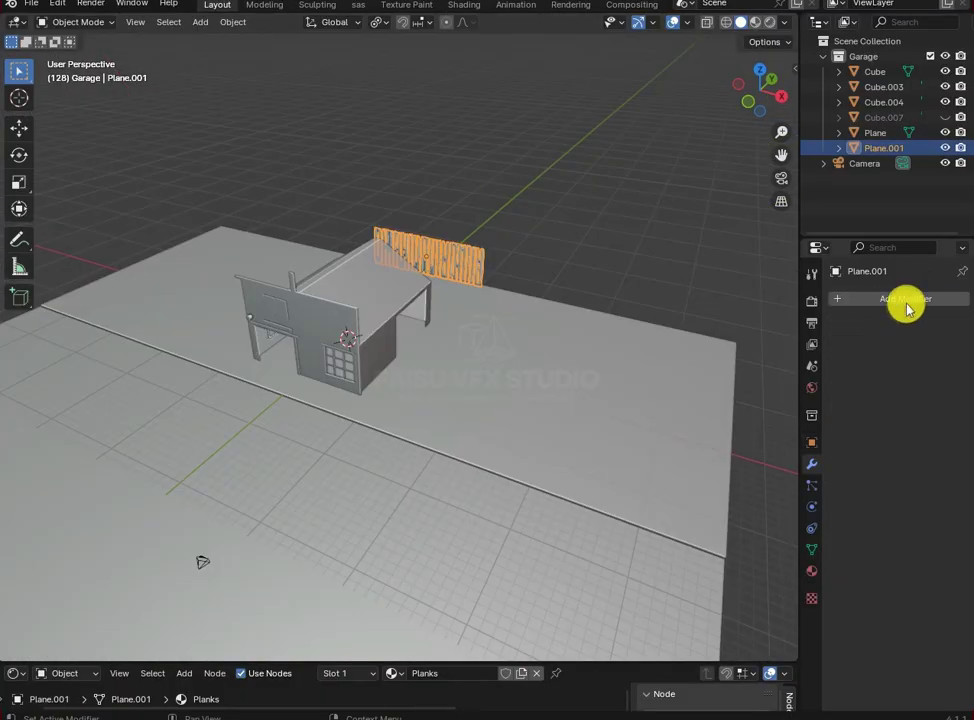
Add an Array modifier, set the rail's X rotation to 0, and adjust fence scale and plank spacing
left_click(902, 302)
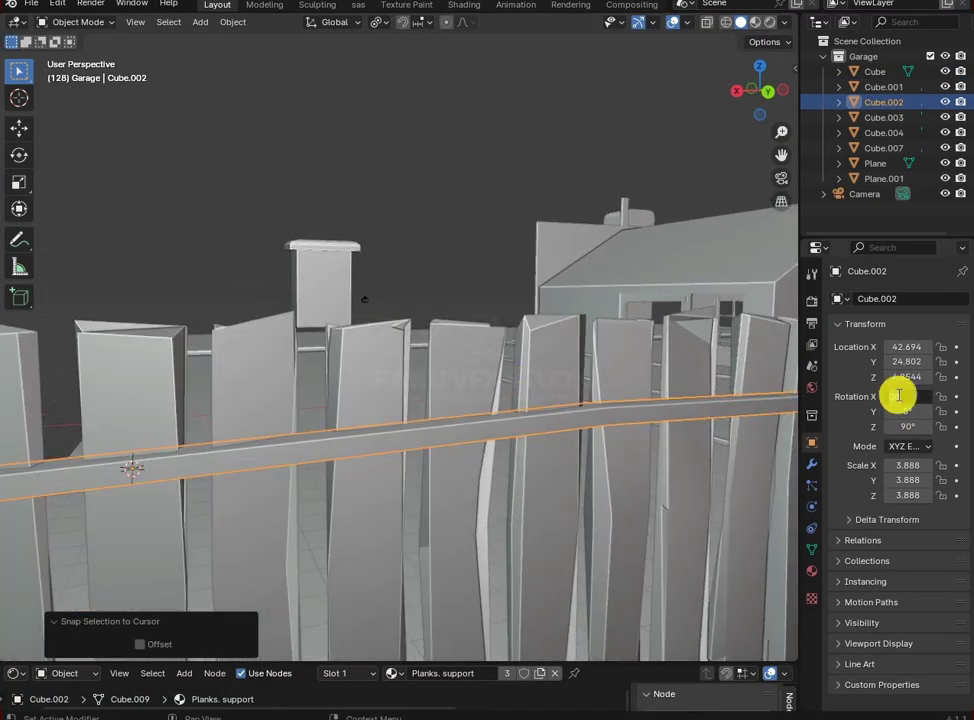
type("0")
key("Return")
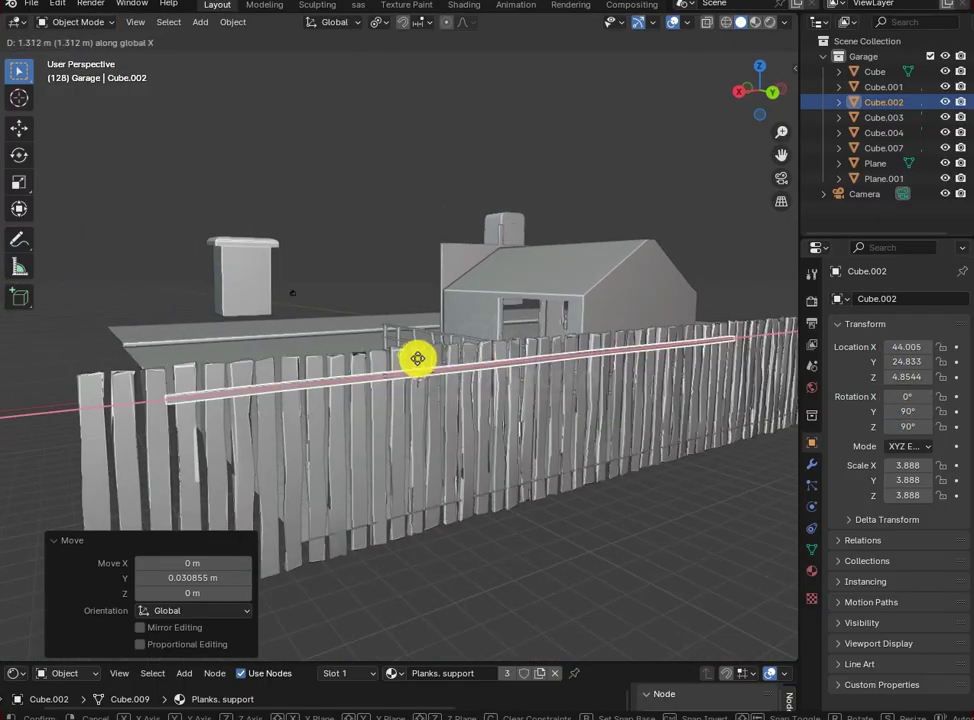
key("s")
key("z")
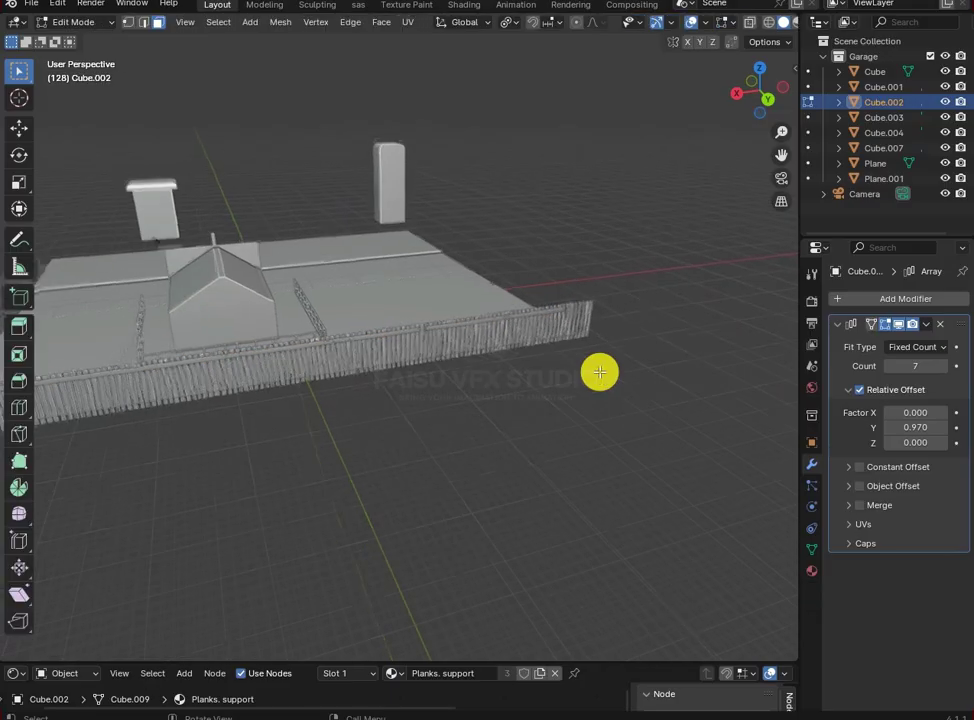
key("s")
key("x")
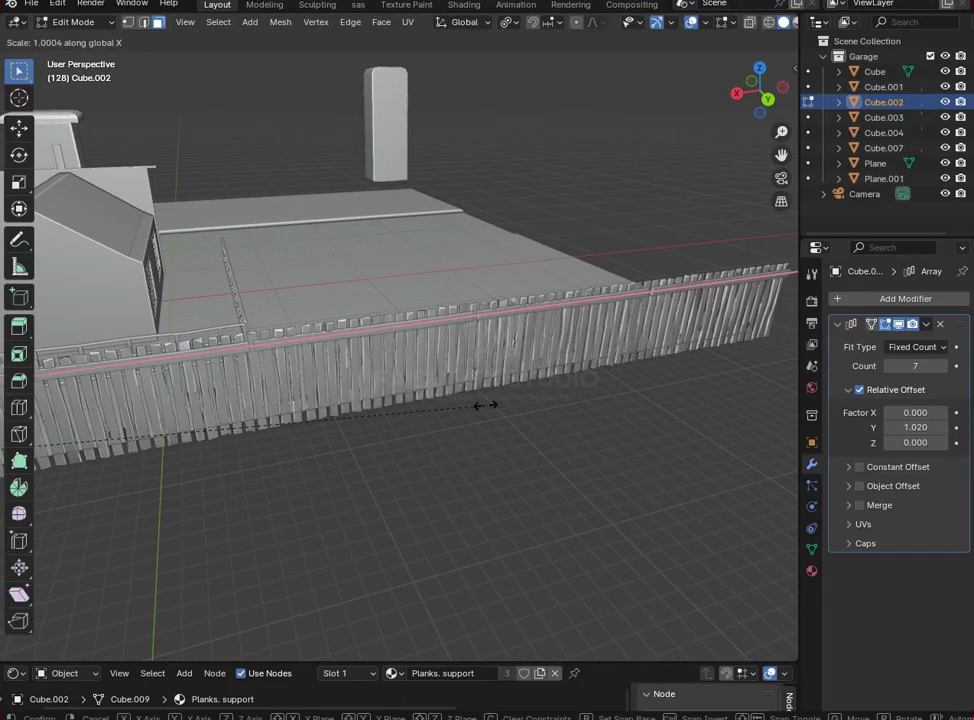
left_click_drag(878, 427, 884, 422)
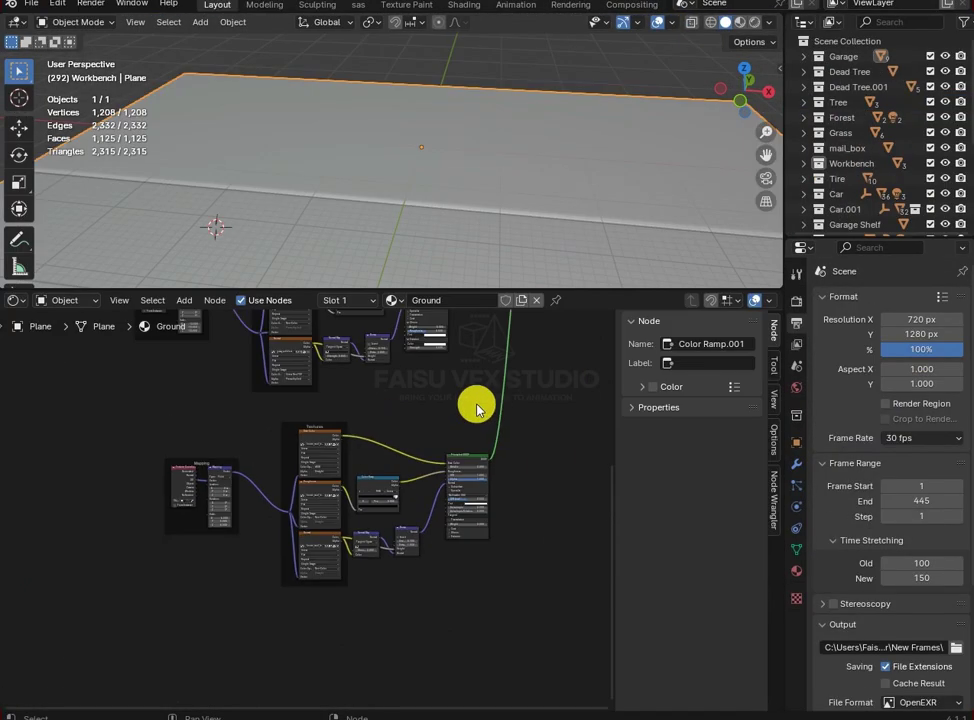
Switch the viewport to Material Preview and preview the grass shader on the ground
middle_click_drag(474, 402, 479, 487)
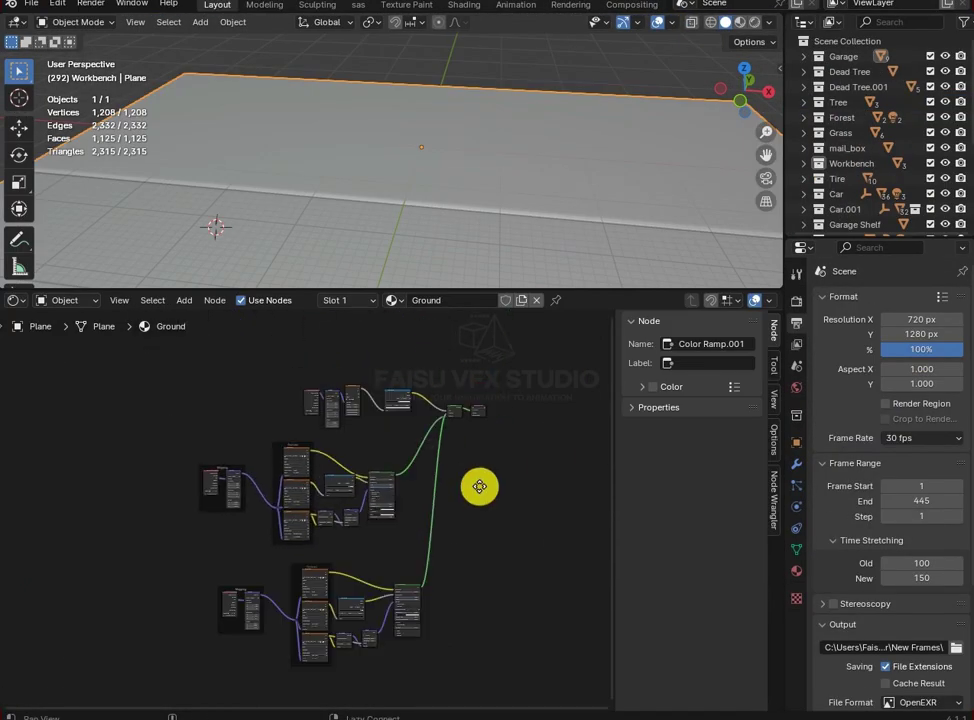
scroll(477, 490, "up", 2)
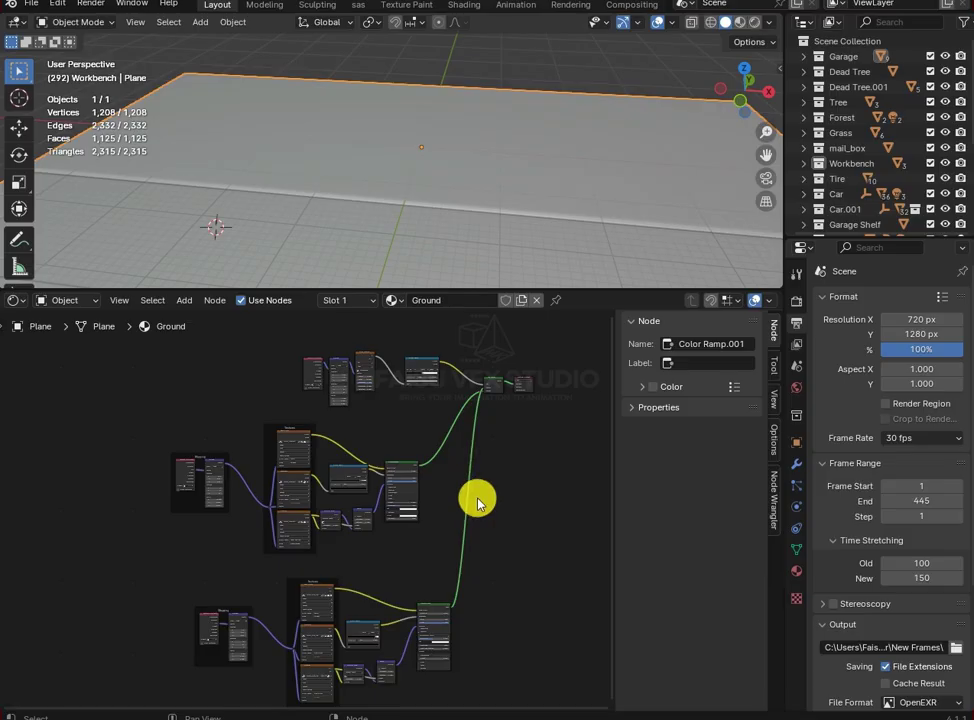
left_click(740, 22)
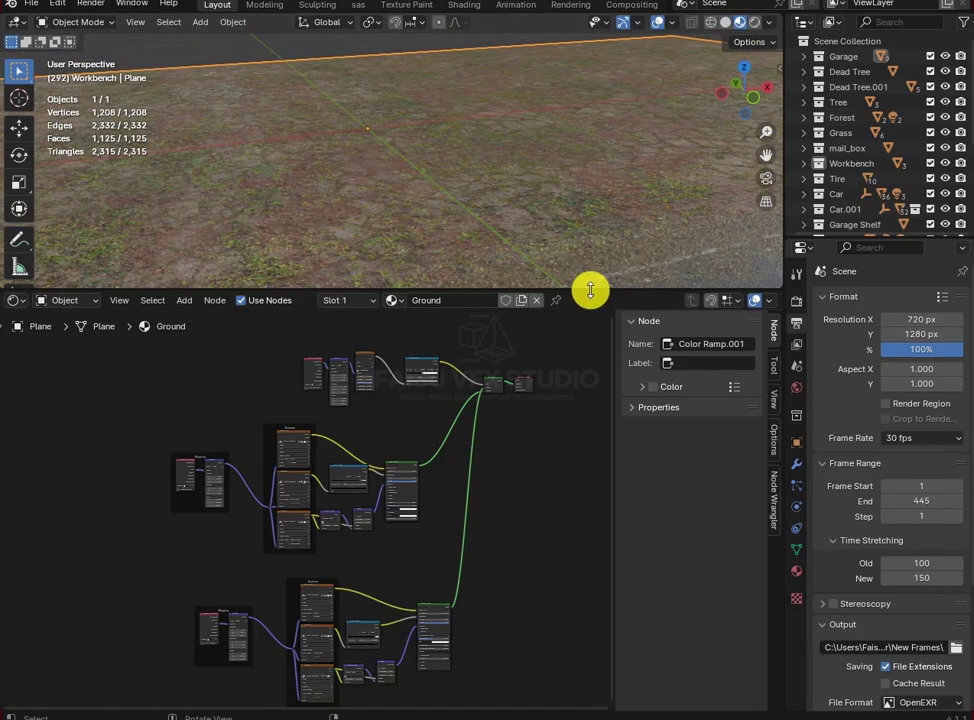
left_click_drag(587, 290, 560, 372)
scroll(463, 548, "down", 2)
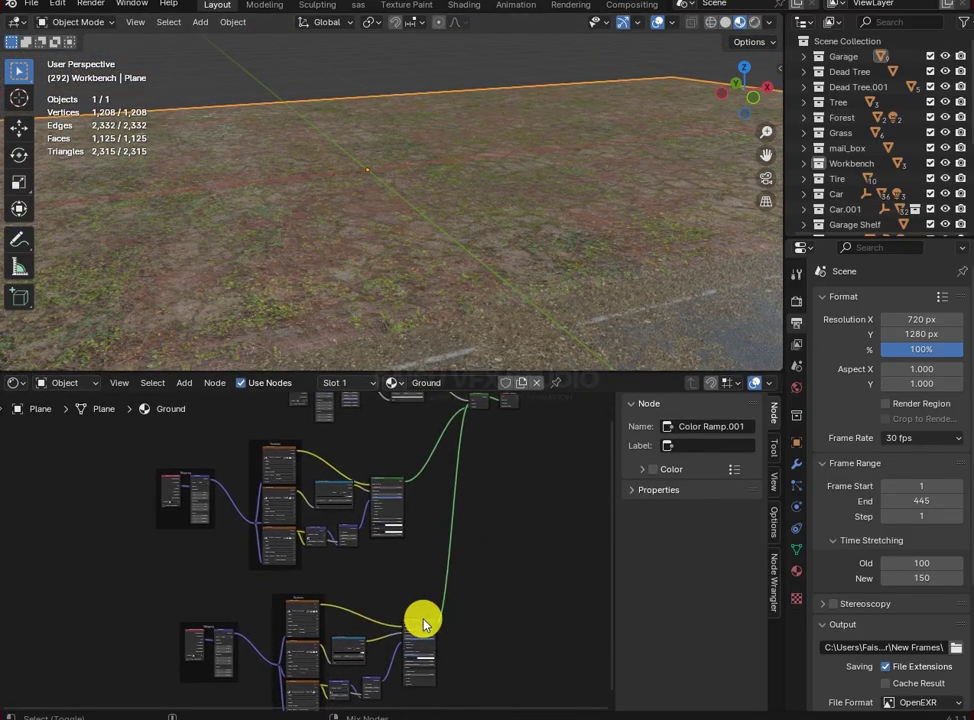
left_click(425, 630, "ctrl+shift")
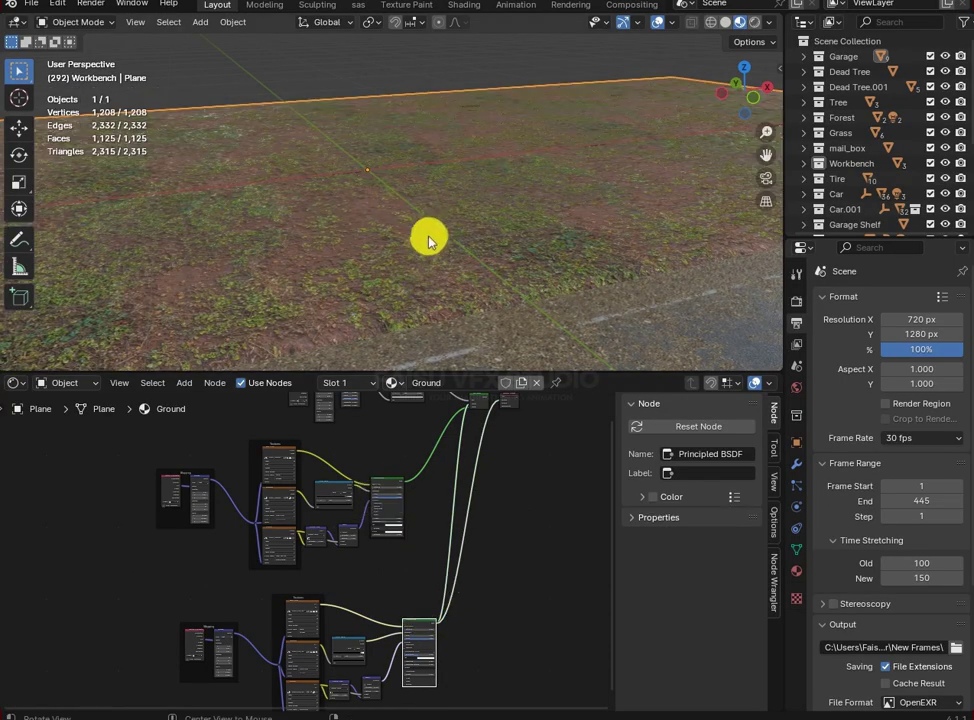
middle_click_drag(428, 240, 382, 484)
Preview the cobblestone shader, then the black-and-white noise Color Ramp, on the ground
left_click(383, 488, "ctrl+shift")
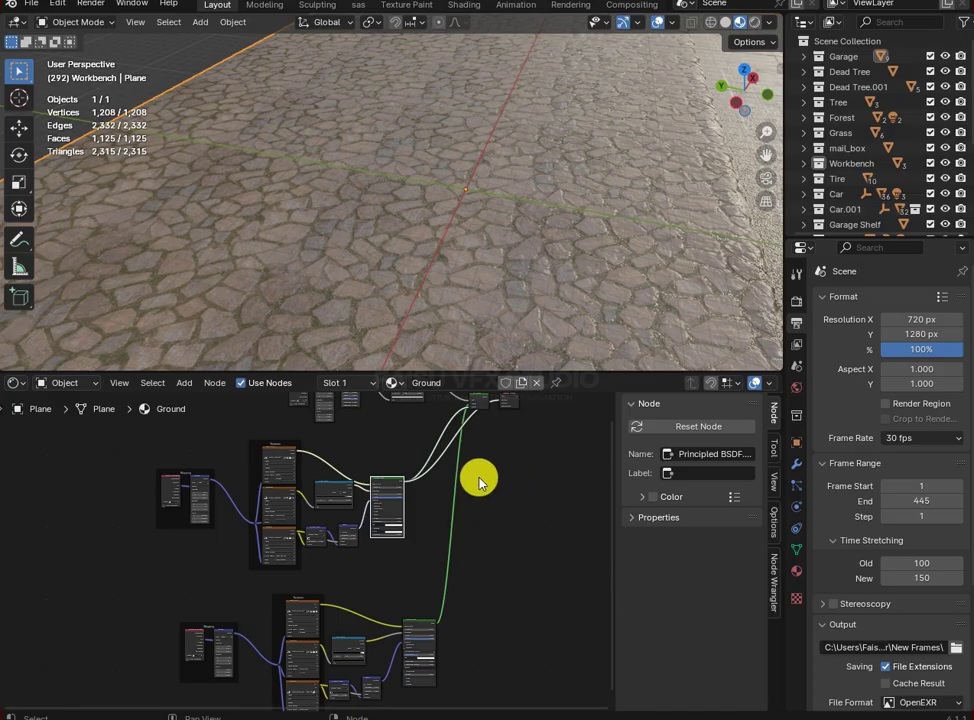
middle_click_drag(500, 182, 556, 167)
scroll(436, 456, "up", 3)
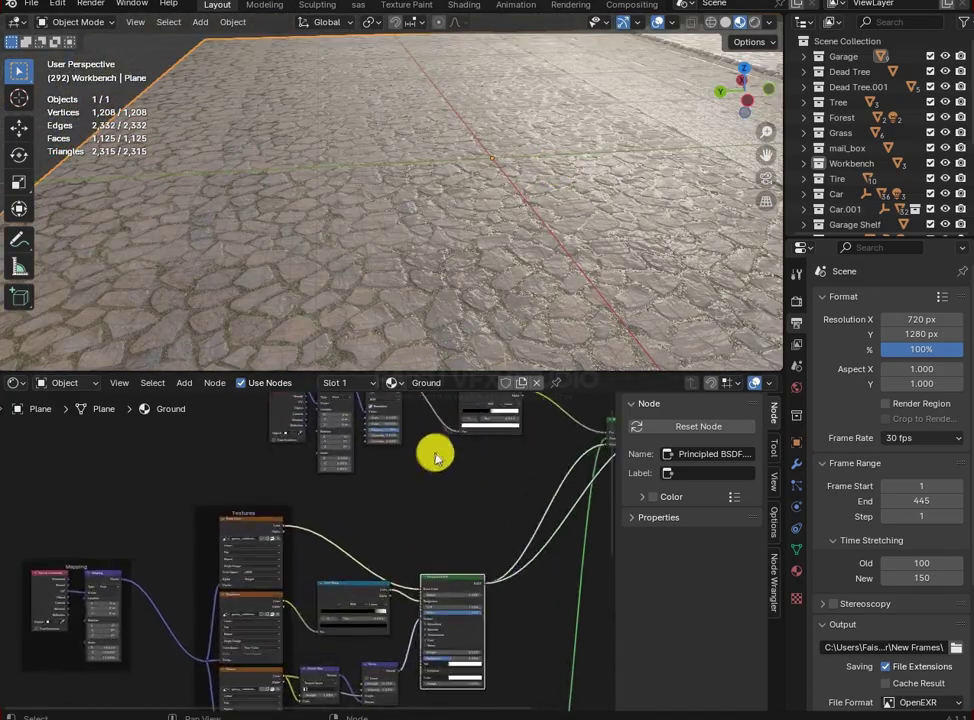
middle_click_drag(436, 456, 410, 550)
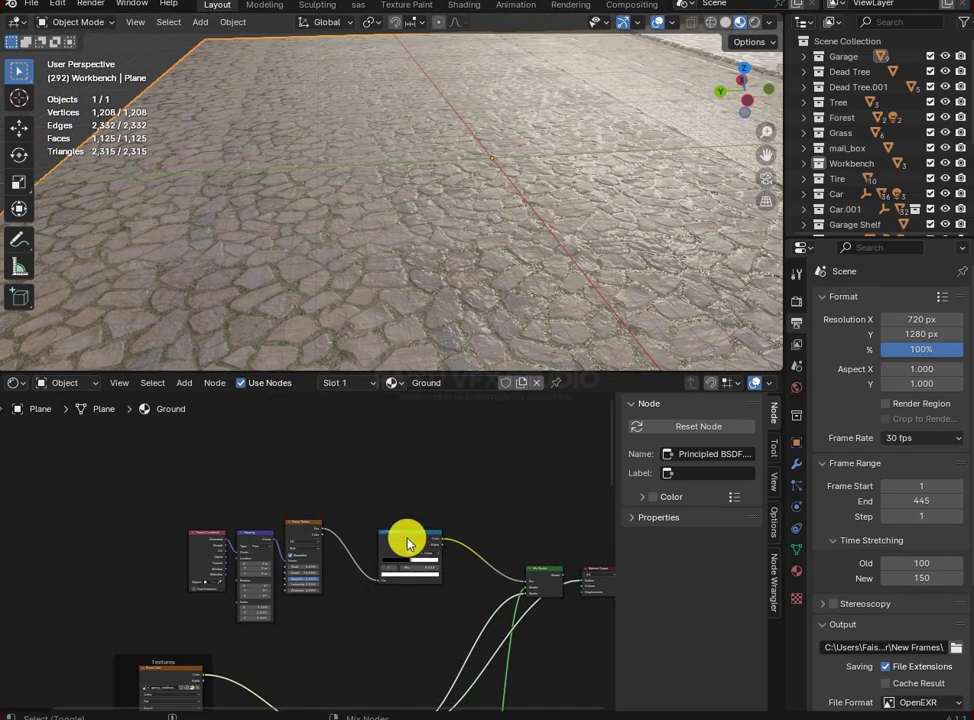
left_click(408, 543, "ctrl+shift")
middle_click_drag(439, 207, 449, 180)
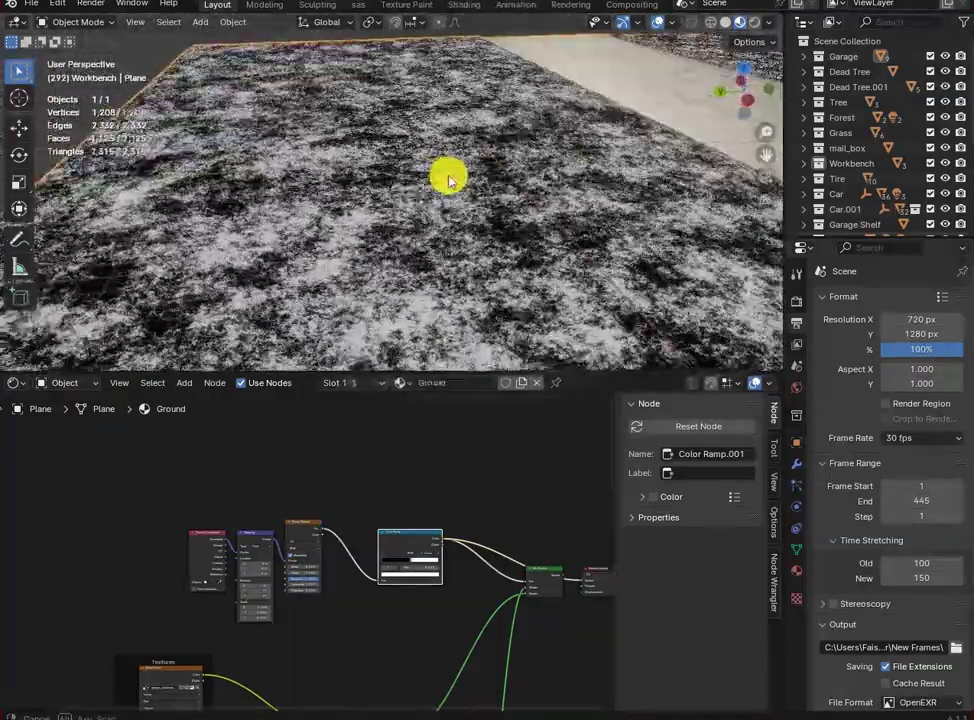
Find the Mix Shader in the Ground node tree and preview it to restore the combined textures
scroll(341, 544, "up", 3)
middle_click_drag(341, 544, 412, 520)
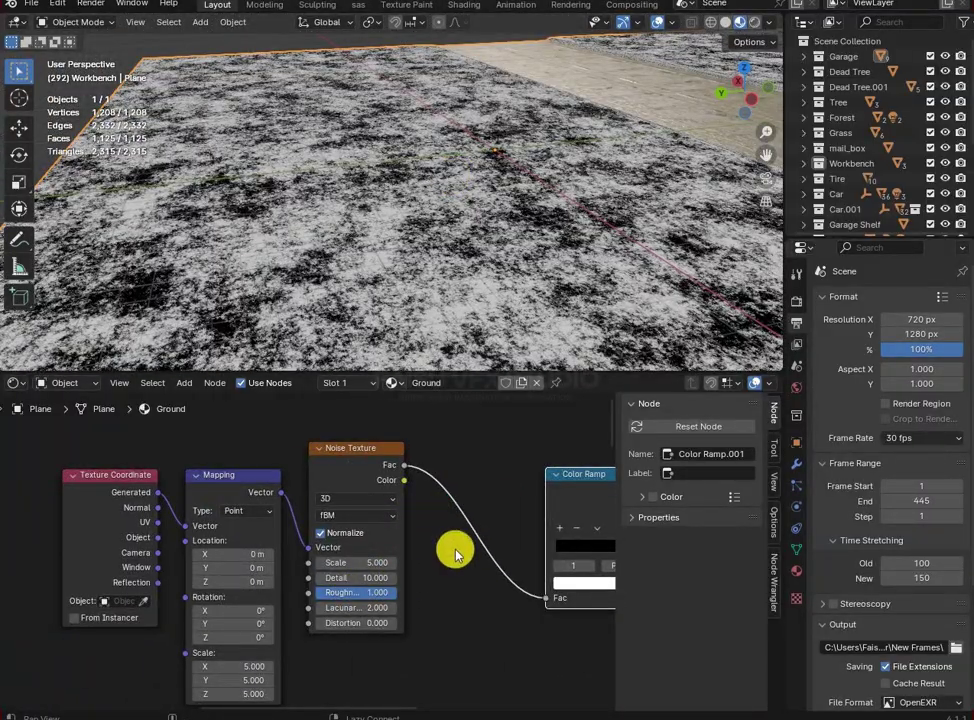
middle_click_drag(455, 555, 160, 510)
middle_click_drag(498, 543, 374, 470)
scroll(418, 519, "down", 2)
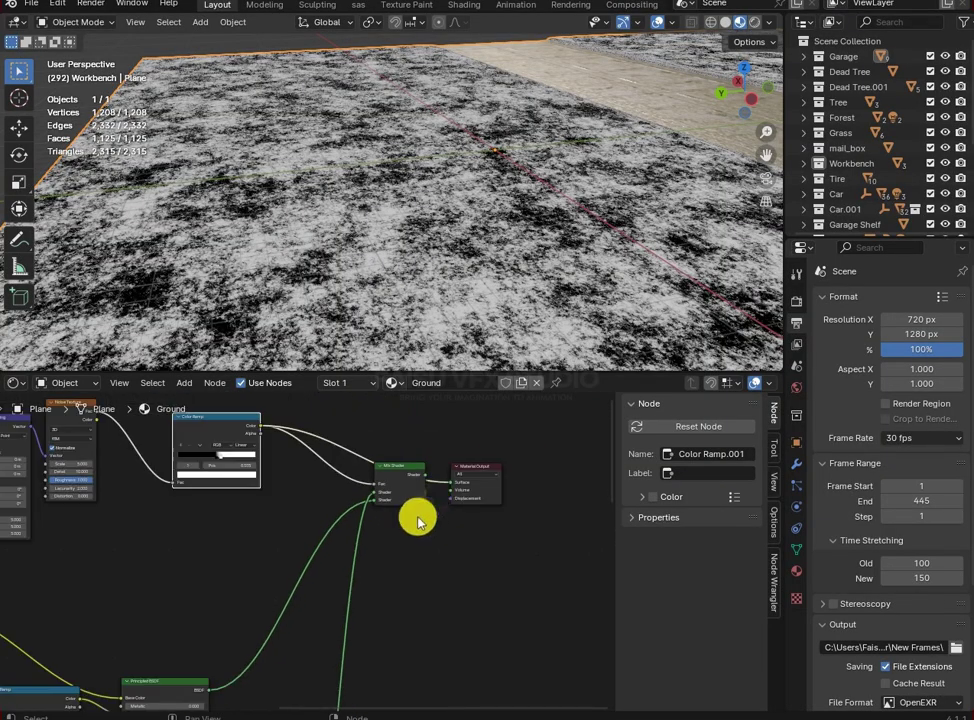
middle_click_drag(418, 519, 504, 522)
scroll(480, 600, "down", 2)
middle_click_drag(463, 659, 512, 563)
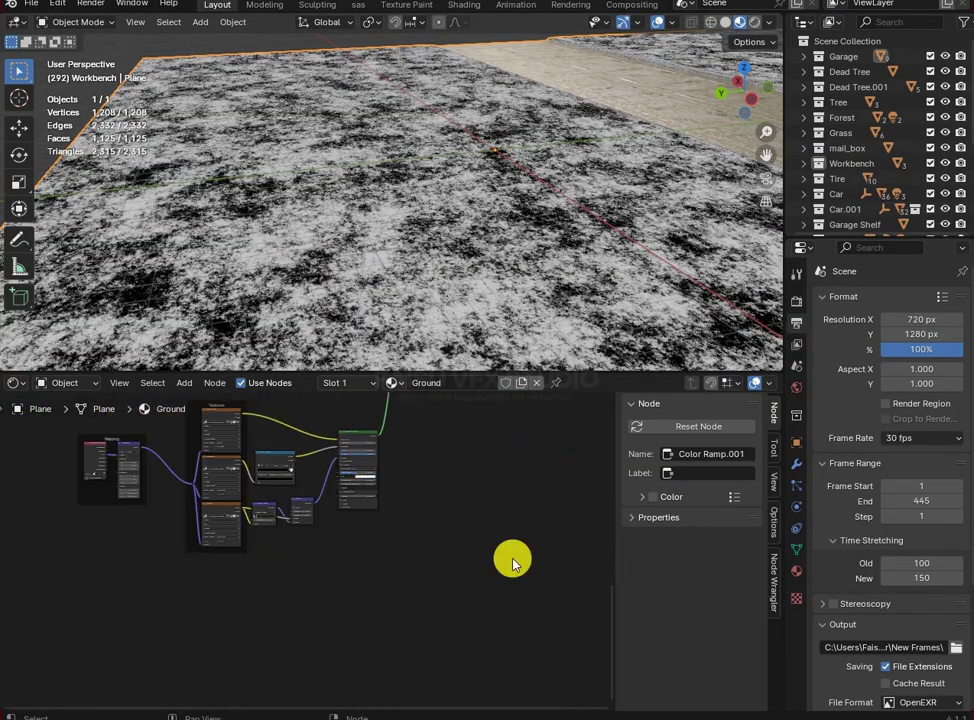
scroll(455, 550, "up", 2)
middle_click_drag(448, 537, 449, 603)
scroll(449, 603, "up", 2)
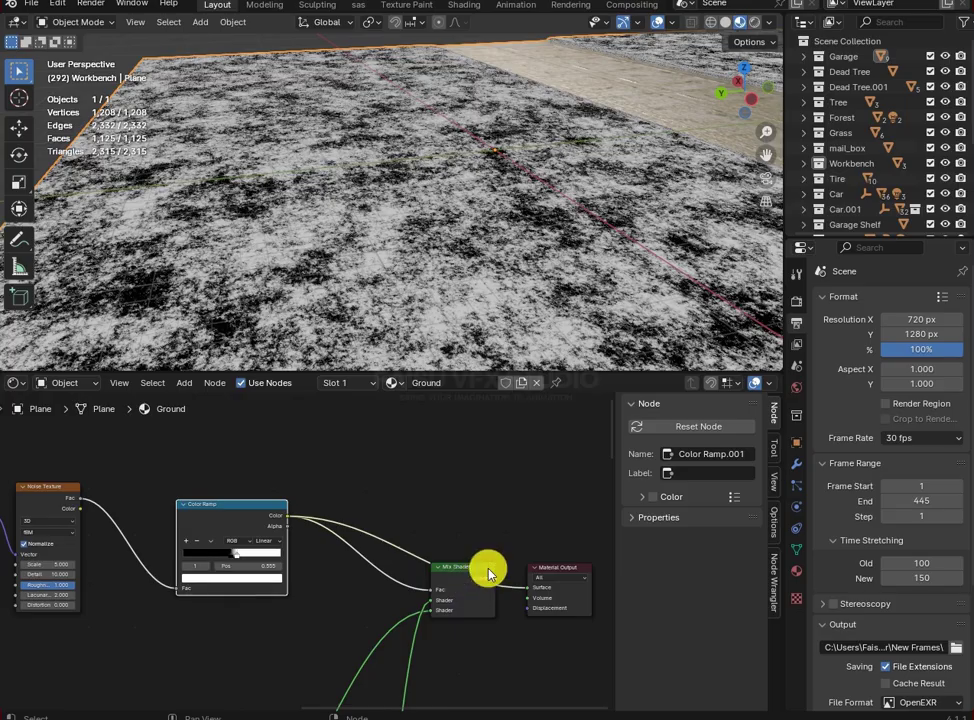
left_click(430, 603, "ctrl+shift")
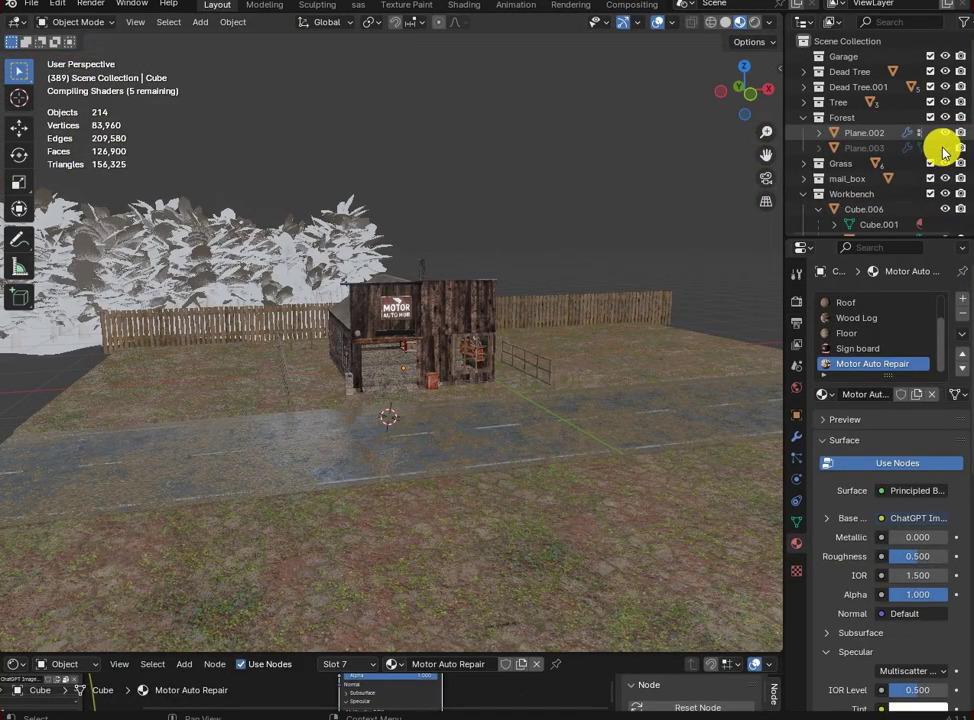
Unhide the second forest plane Plane.002, select it and inspect its particle settings
left_click(943, 148)
scroll(750, 174, "down", 2)
middle_click_drag(750, 174, 570, 256)
left_click(570, 256)
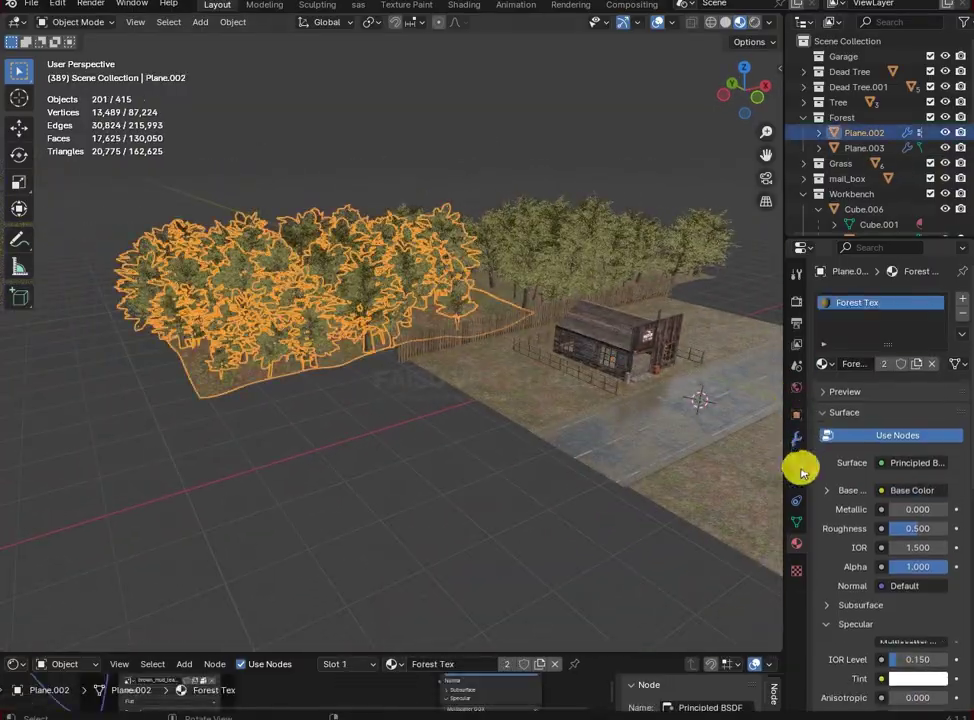
left_click(796, 457)
scroll(868, 520, "down", 5)
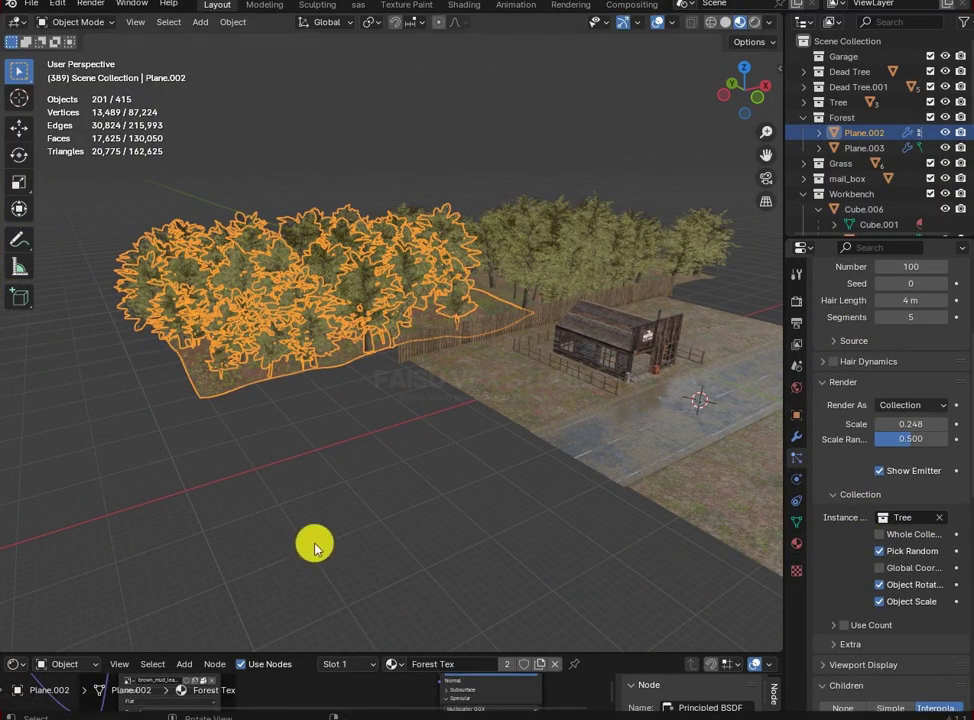
Collapse the Forest collection and expand the Dead Tree and Dead Tree.001 collections
left_click(520, 360)
middle_click_drag(520, 360, 420, 330)
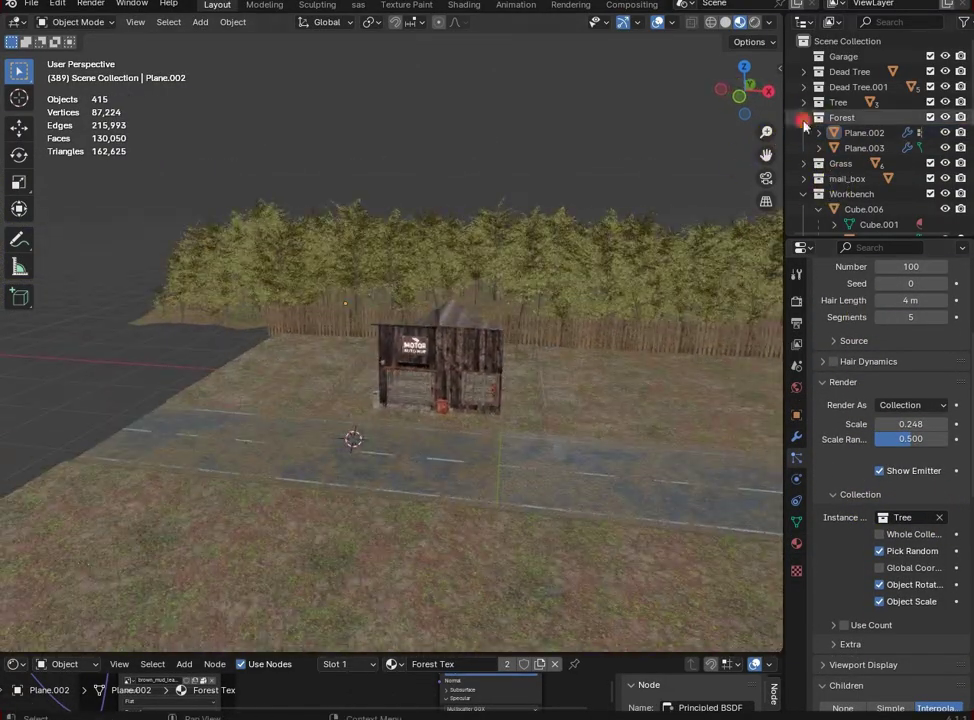
left_click(802, 116)
left_click(805, 72)
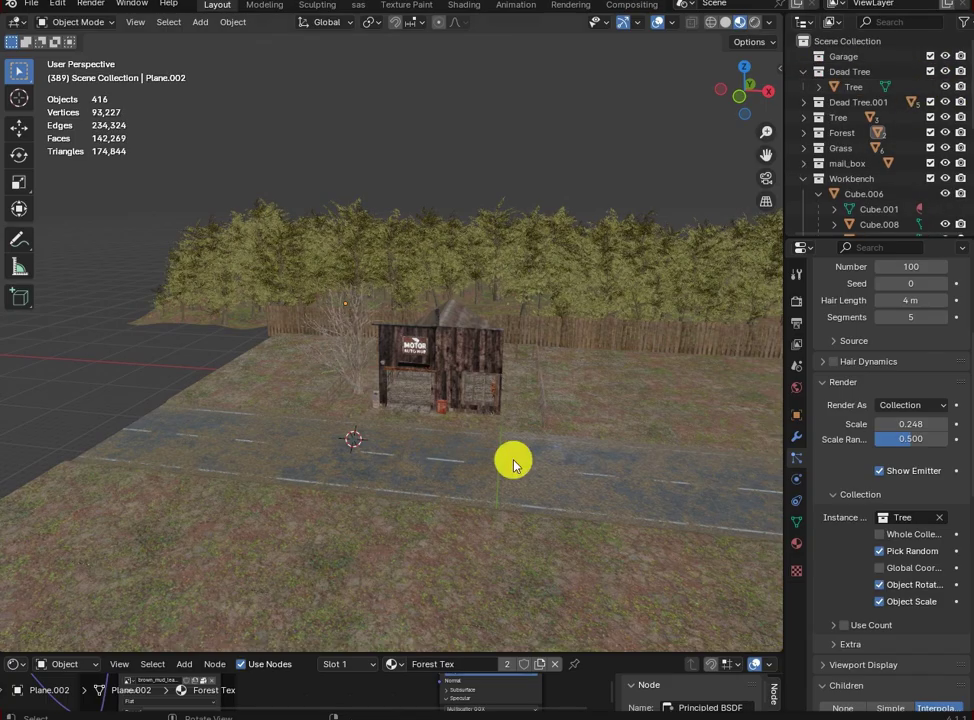
scroll(513, 462, "up", 5)
middle_click_drag(380, 370, 466, 342)
scroll(517, 309, "down", 5)
left_click(803, 103)
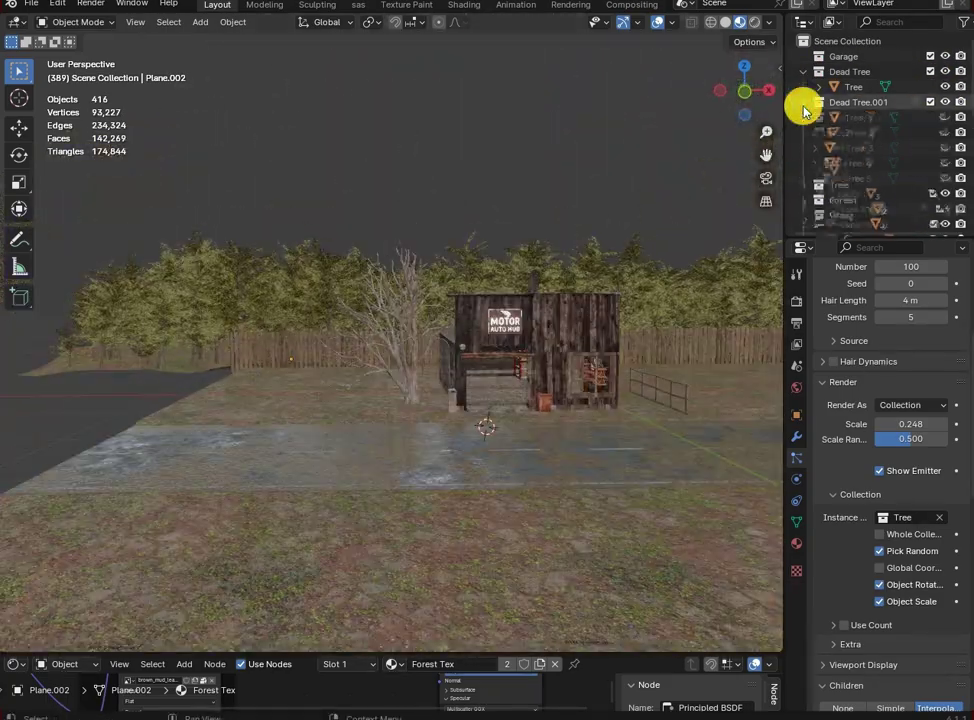
scroll(611, 261, "down", 3)
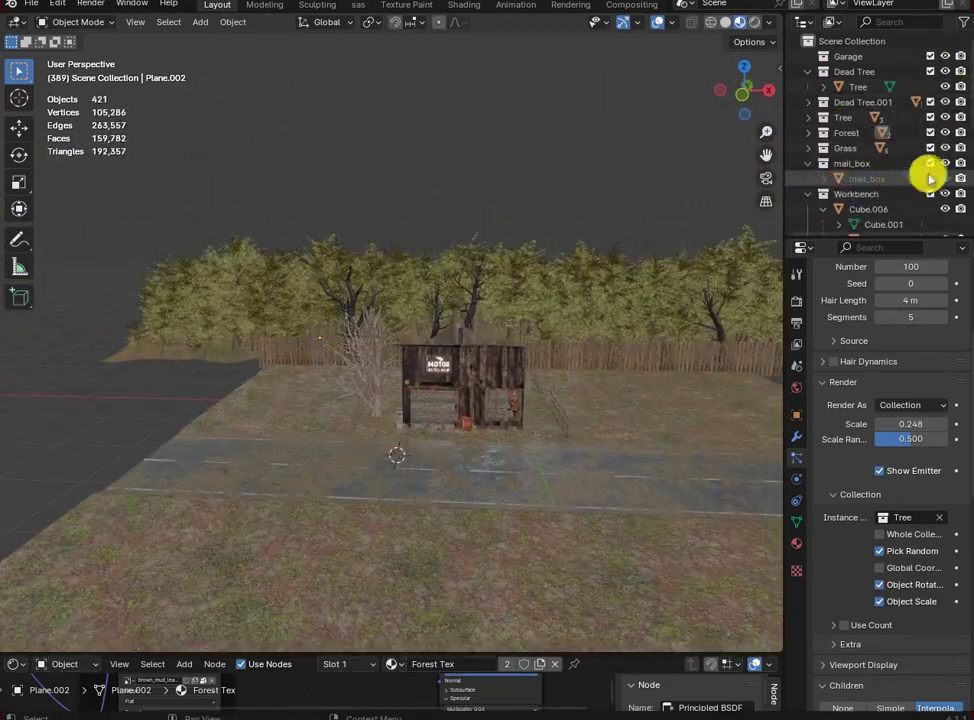
Frame the mailbox in the view and unhide Tire.002
left_click(946, 178)
key("KP_Decimal")
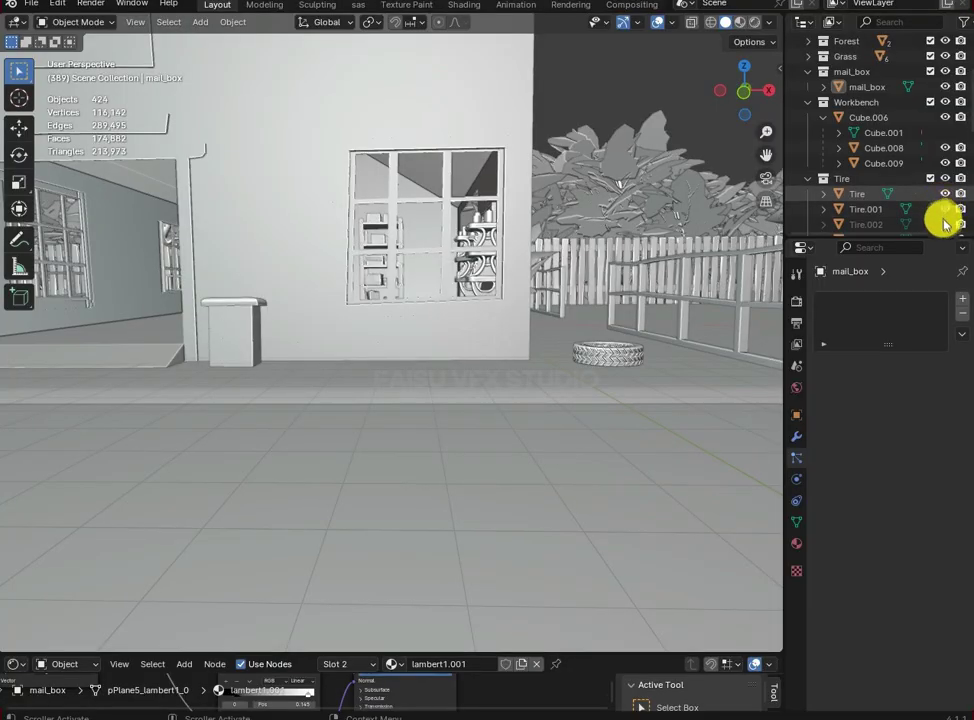
left_click(945, 224)
scroll(950, 205, "down", 3)
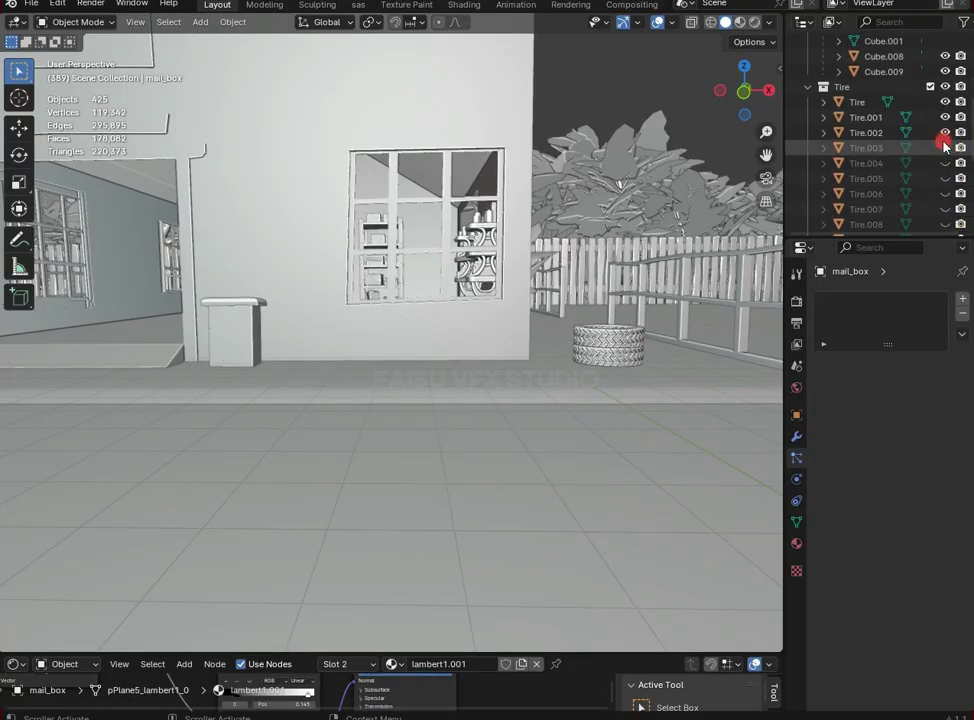
Unhide Tire.003 through Tire.006 together in the Outliner
left_click_drag(945, 147, 945, 194)
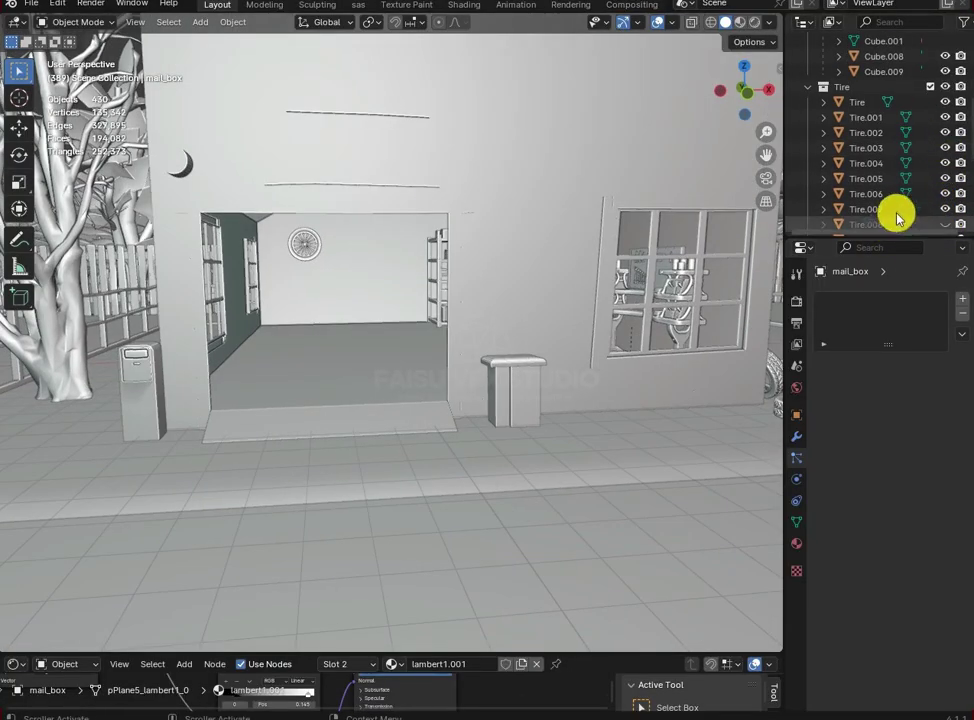
scroll(910, 195, "down", 2)
scroll(605, 315, "down", 10)
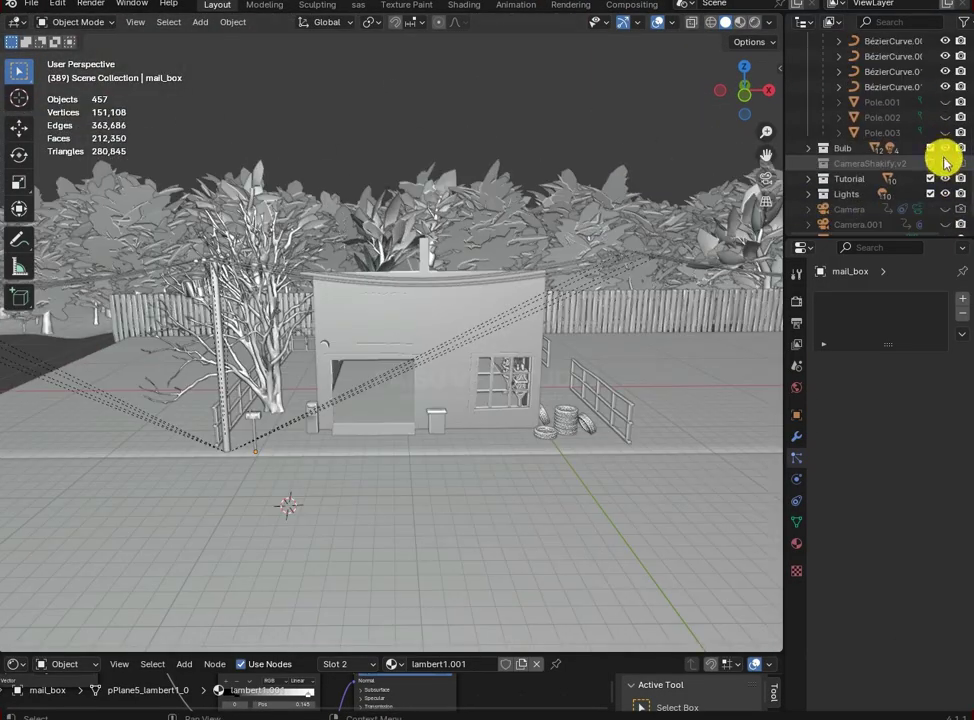
middle_click_drag(594, 254, 561, 263)
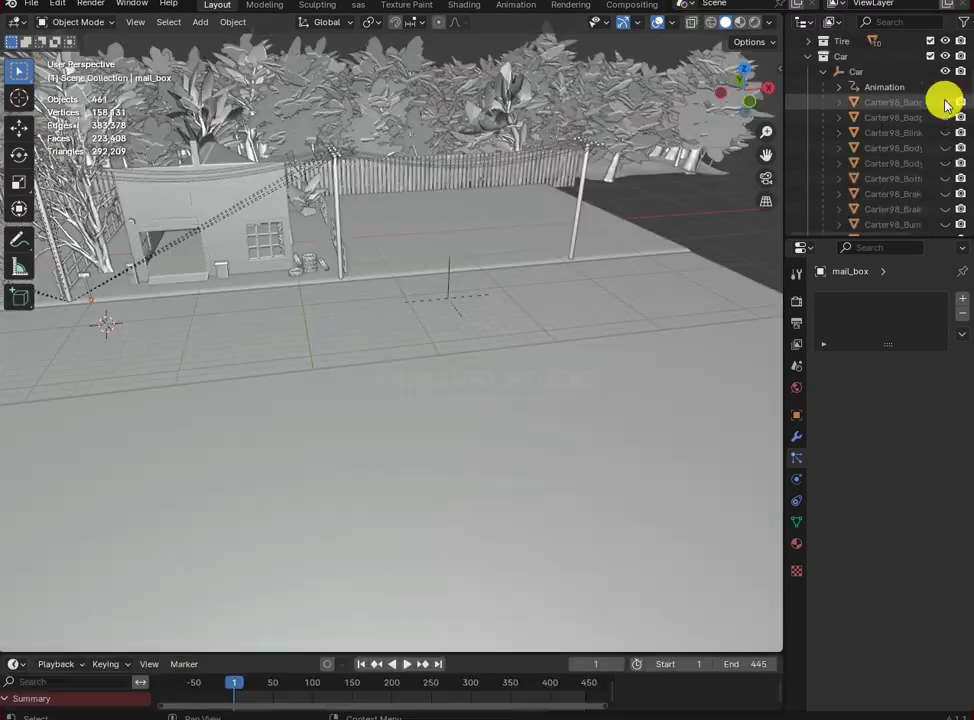
left_click_drag(939, 98, 942, 198)
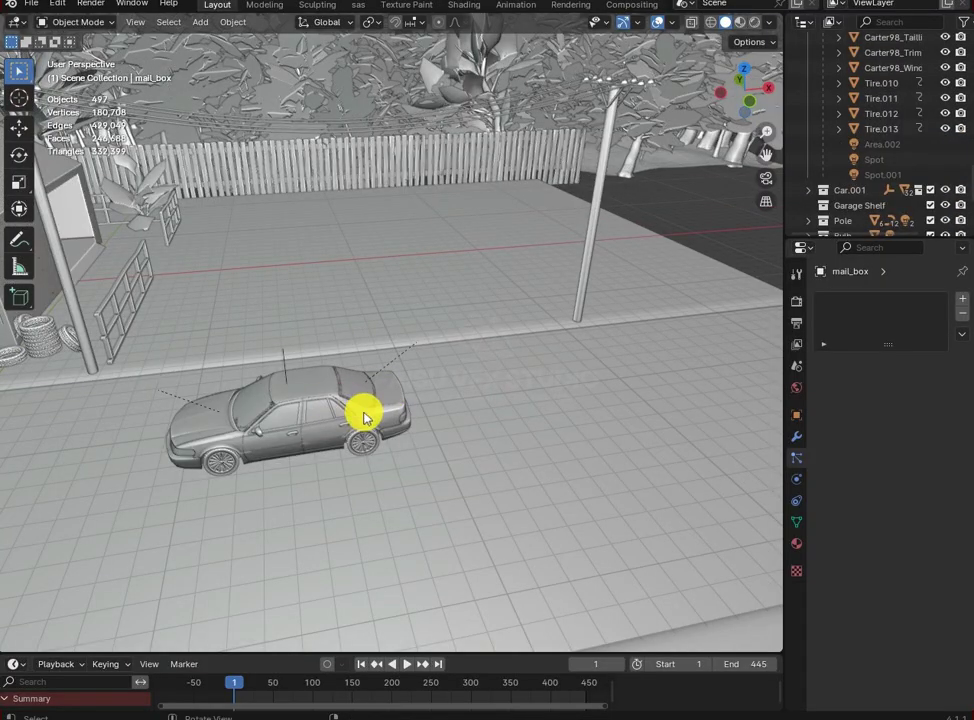
Select the car, look over toward the garage, then select the ground plane
left_click(363, 413)
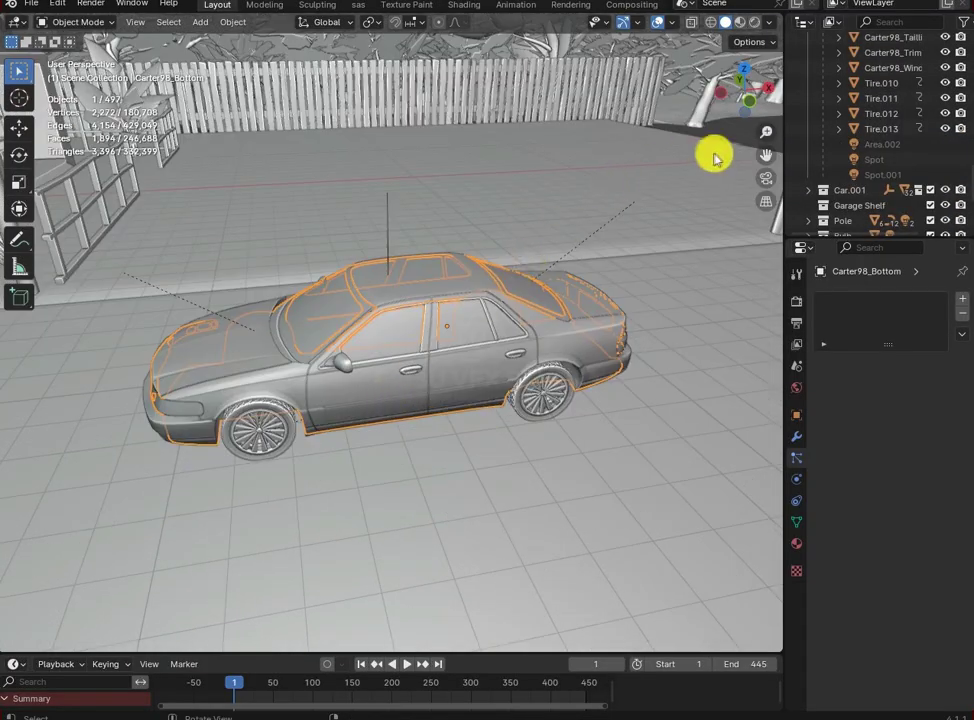
middle_click_drag(295, 338, 487, 289)
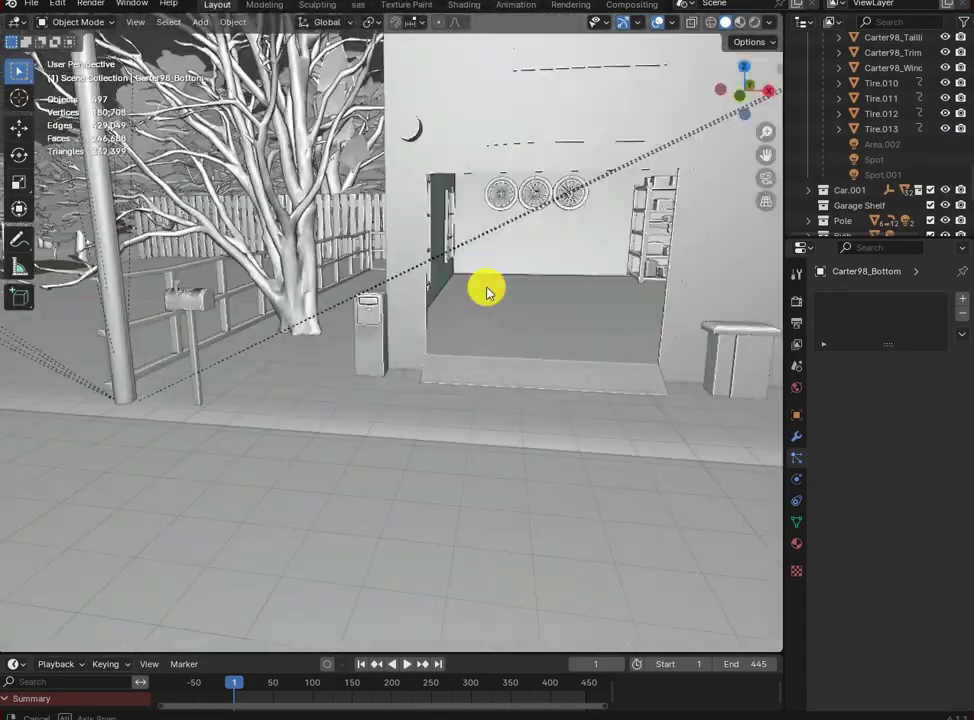
scroll(487, 289, "up", 3)
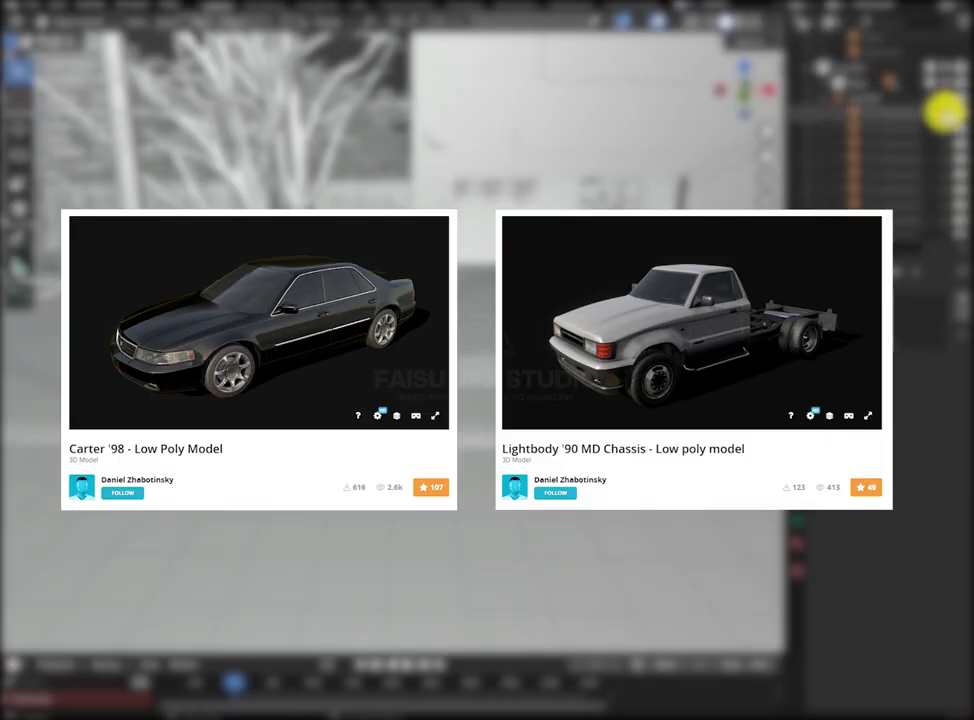
middle_click_drag(770, 130, 497, 215)
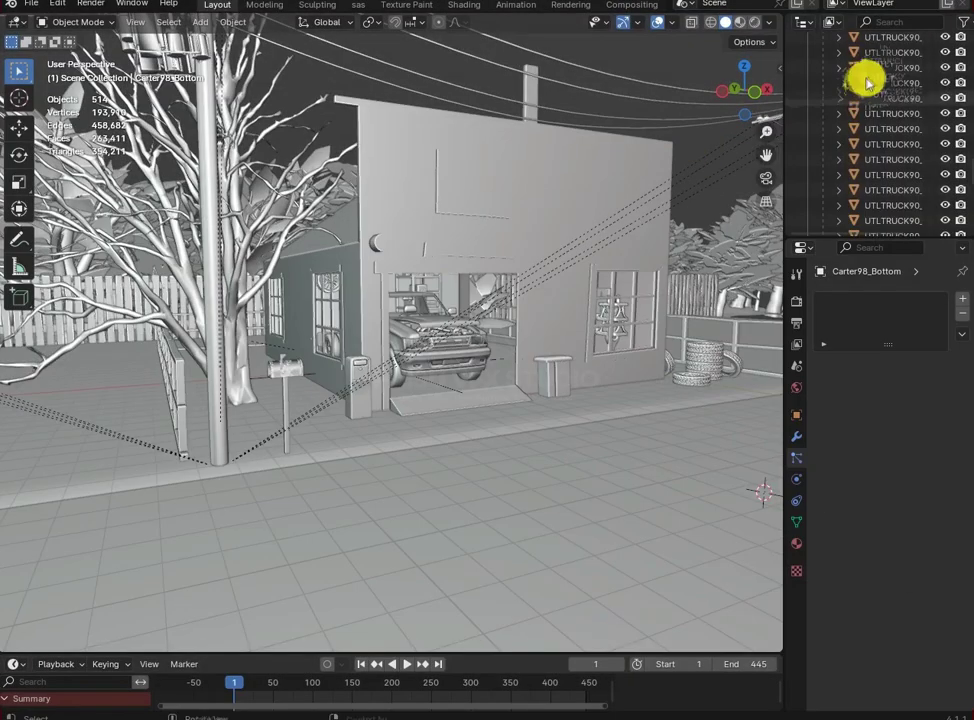
scroll(418, 290, "down", 3)
scroll(418, 290, "down", 2)
left_click(452, 417)
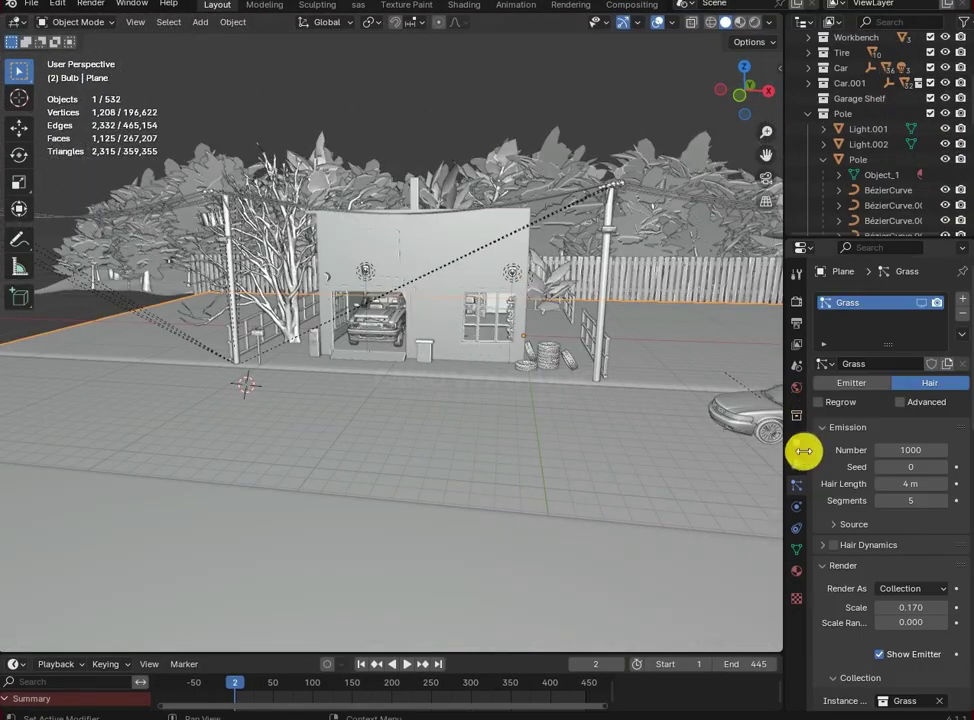
Display the Grass particles, inspect them in rendered shading, then return to solid shading
left_click(922, 305)
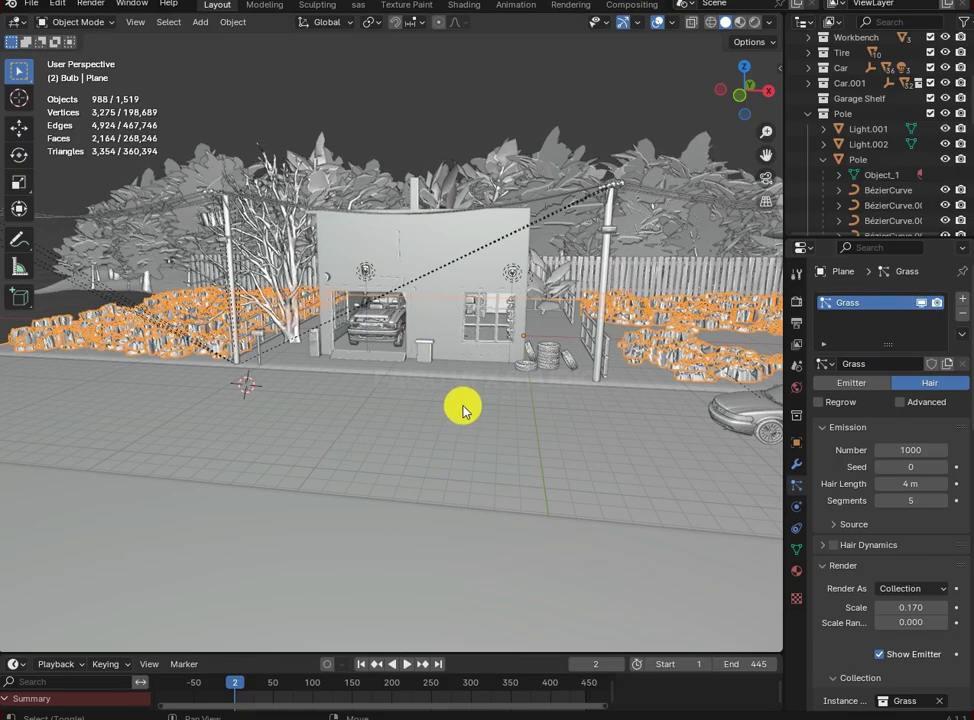
key("shift+h")
scroll(865, 540, "down", 10)
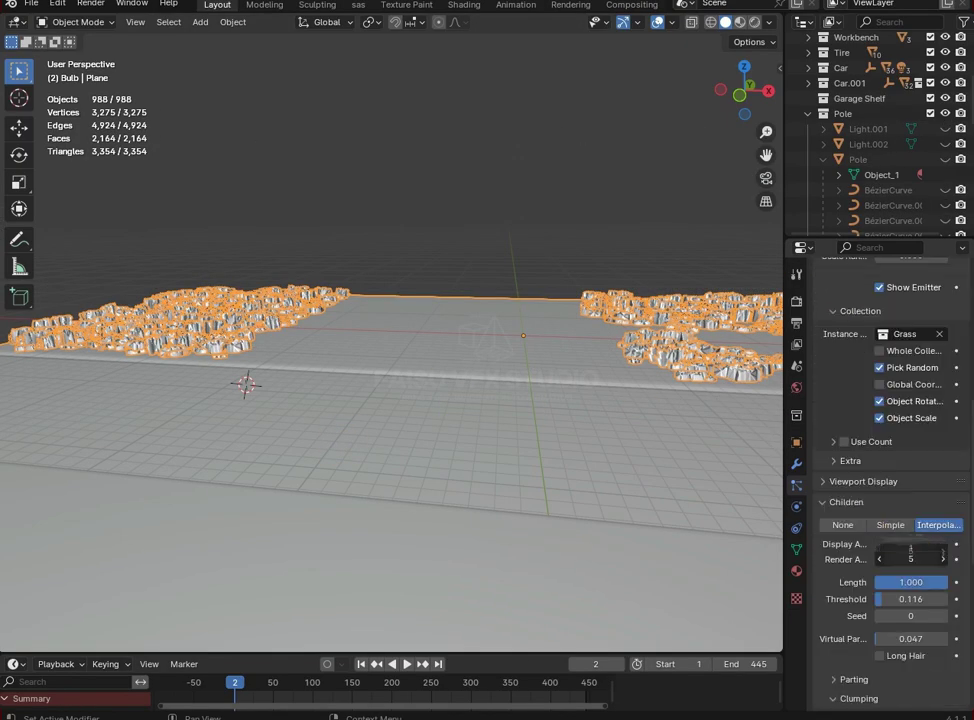
key("Return")
middle_click_drag(583, 191, 615, 257)
scroll(615, 257, "up", 4)
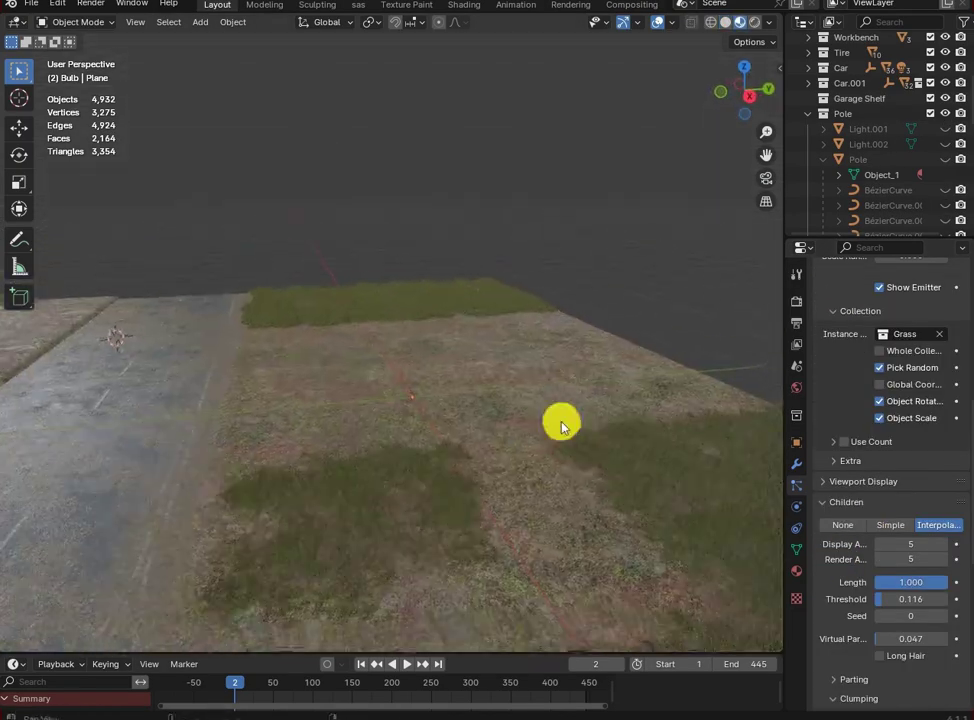
middle_click_drag(561, 420, 724, 35)
left_click(724, 33)
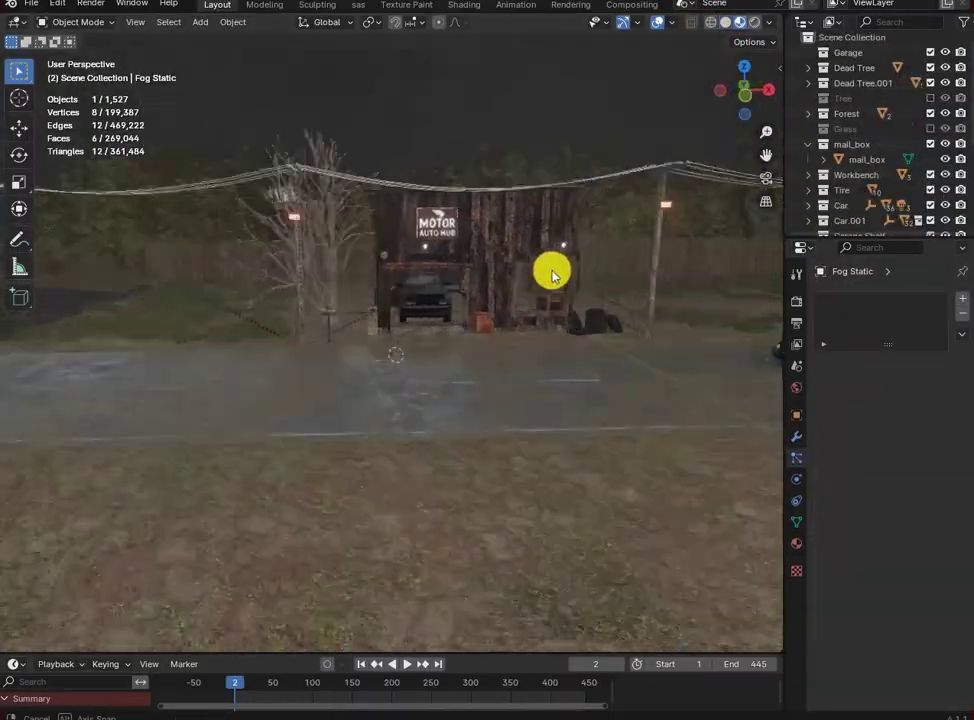
mouse_move(550, 272)
middle_mouse_down()
mouse_move(524, 263)
mouse_move(422, 292)
mouse_move(452, 296)
mouse_move(504, 274)
mouse_move(760, 22)
middle_mouse_up()
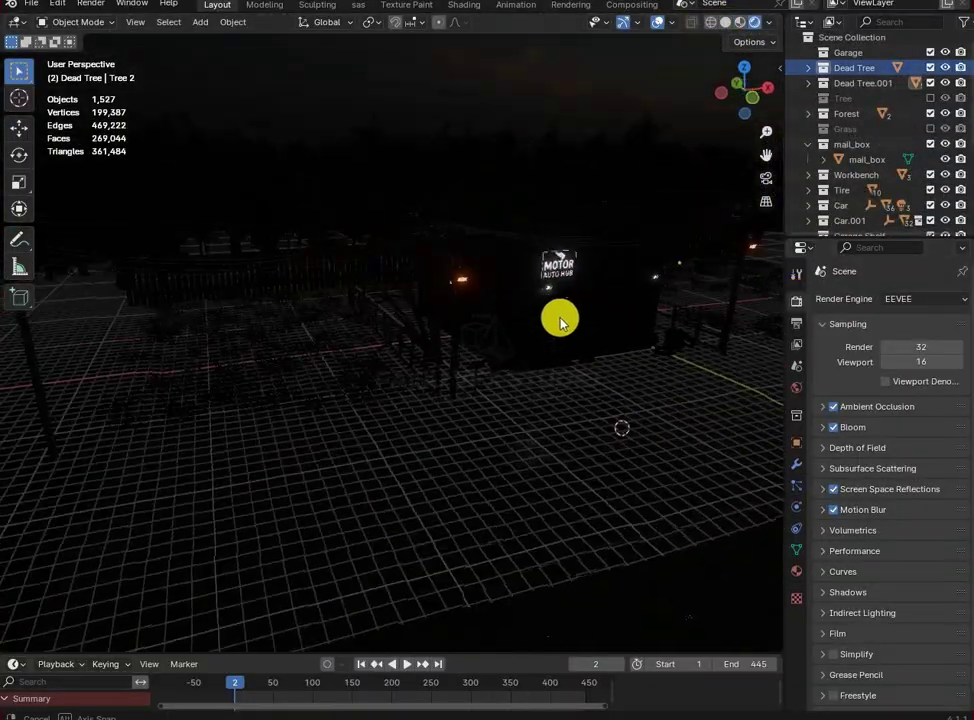
Expand the Lights collection and scroll through its area, point, spot and sun lights
middle_click_drag(559, 320, 727, 520)
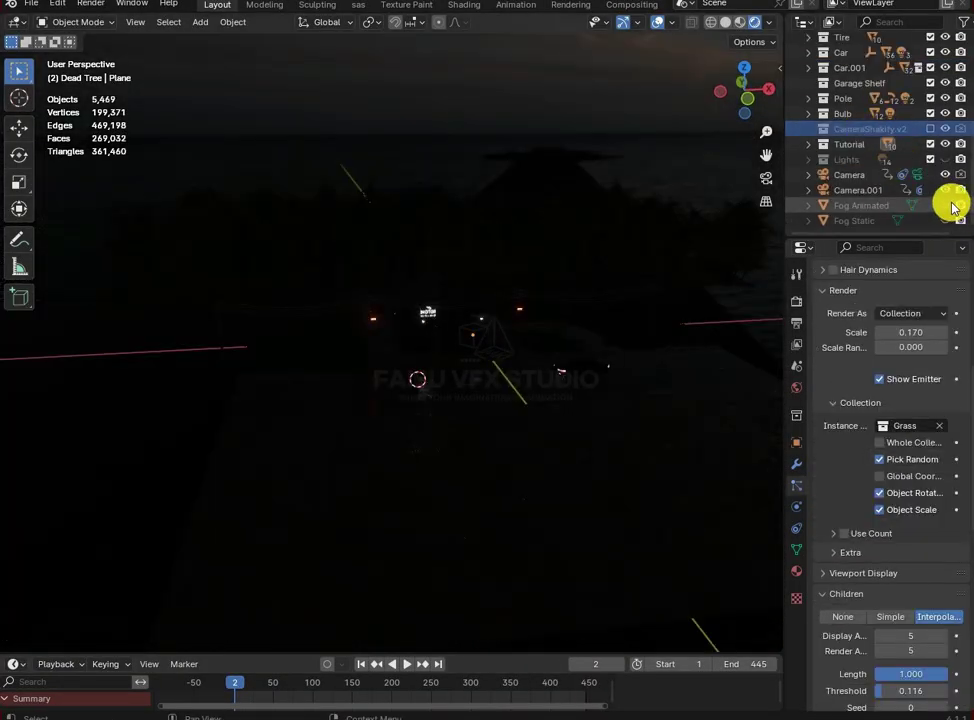
left_click(808, 159)
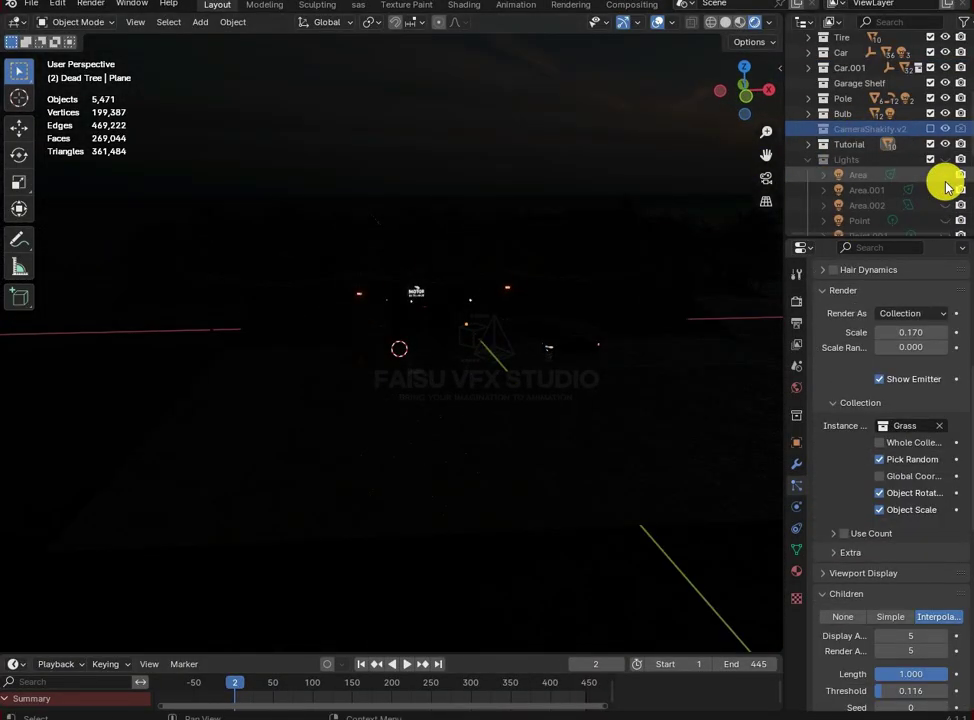
scroll(946, 186, "down", 5)
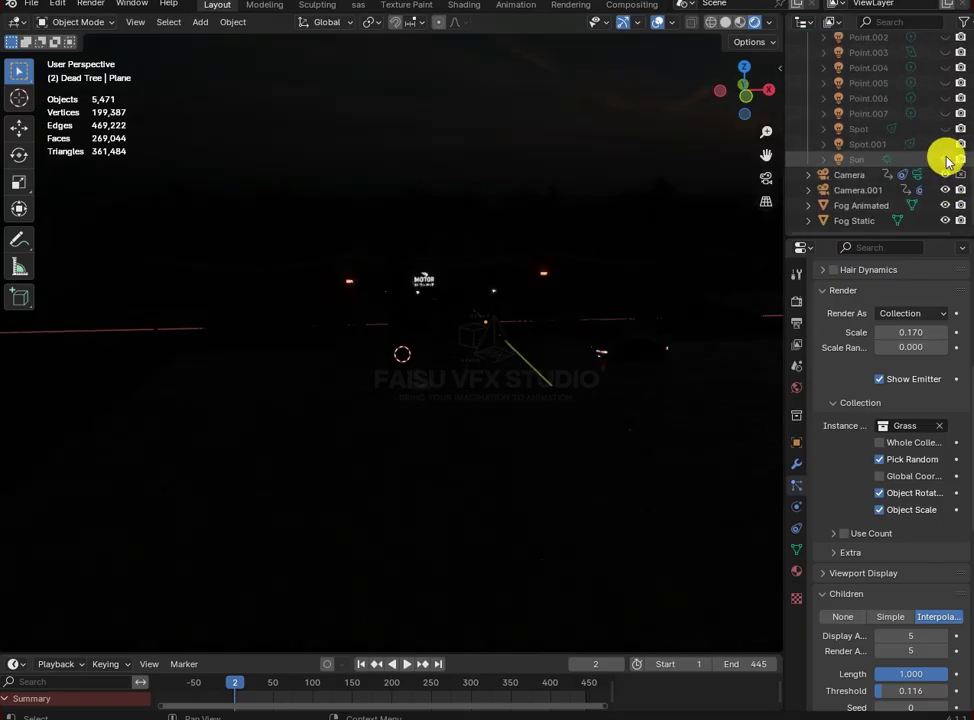
scroll(911, 191, "up", 4)
scroll(500, 248, "up", 5)
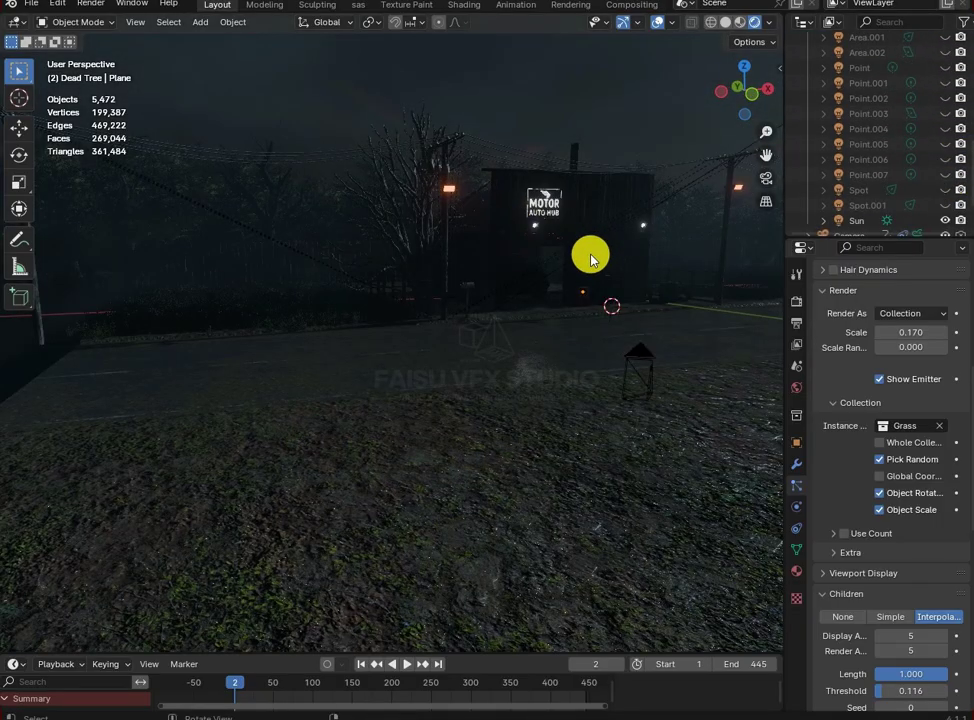
Turn on the Area.001 and Point.002 lights, selecting Point.001 along the way
middle_click_drag(589, 262, 692, 216)
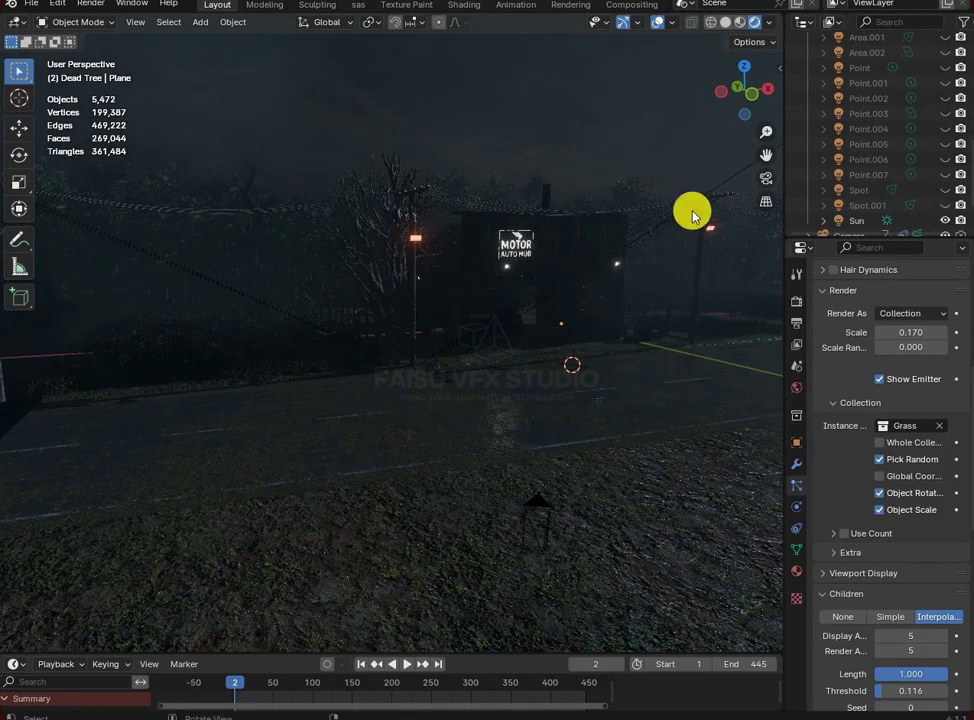
scroll(945, 150, "up", 4)
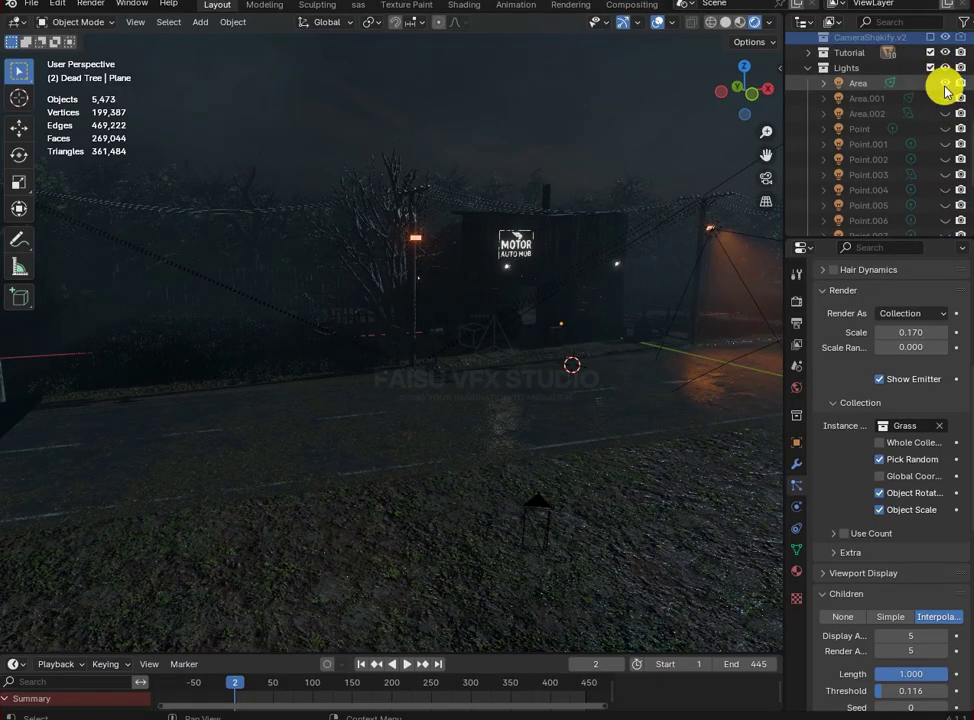
middle_click_drag(720, 255, 659, 267)
left_click(946, 98)
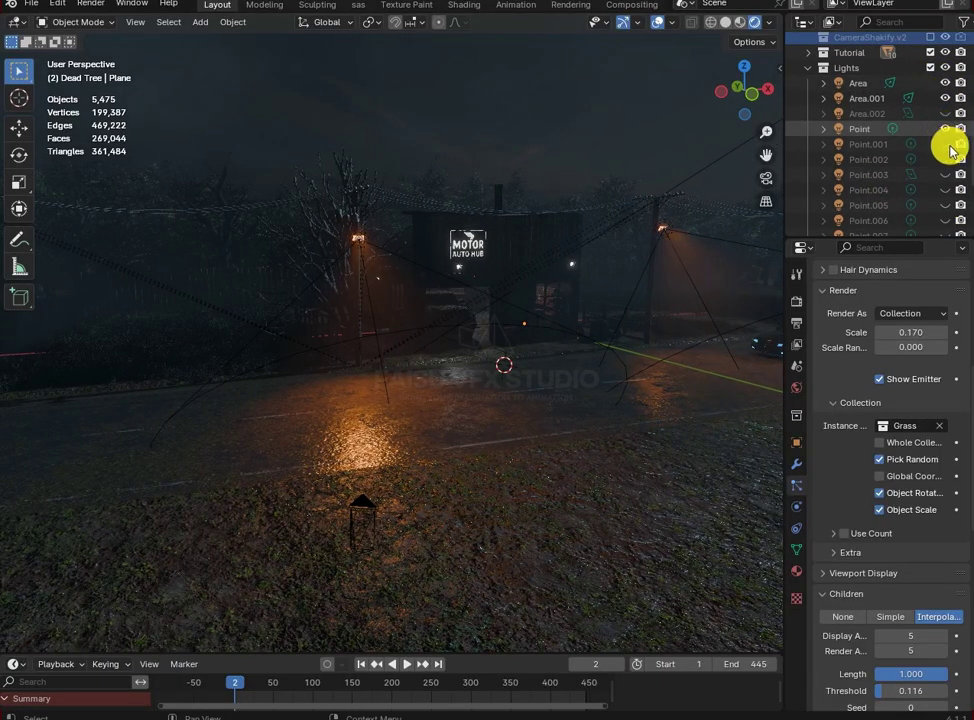
left_click(868, 144)
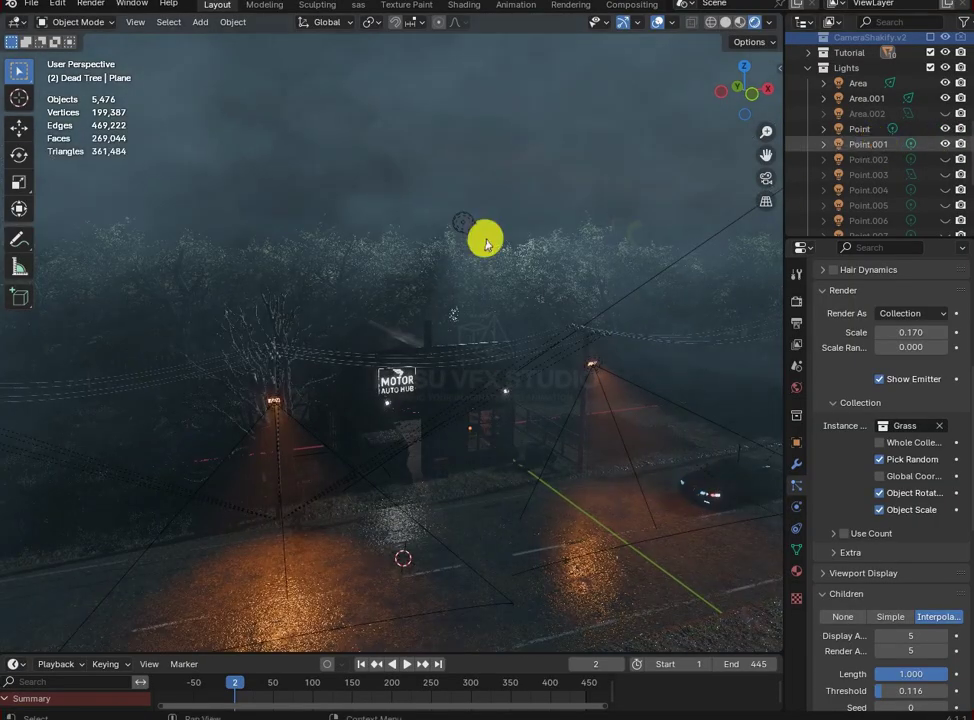
middle_click_drag(340, 280, 560, 220)
left_click(868, 159)
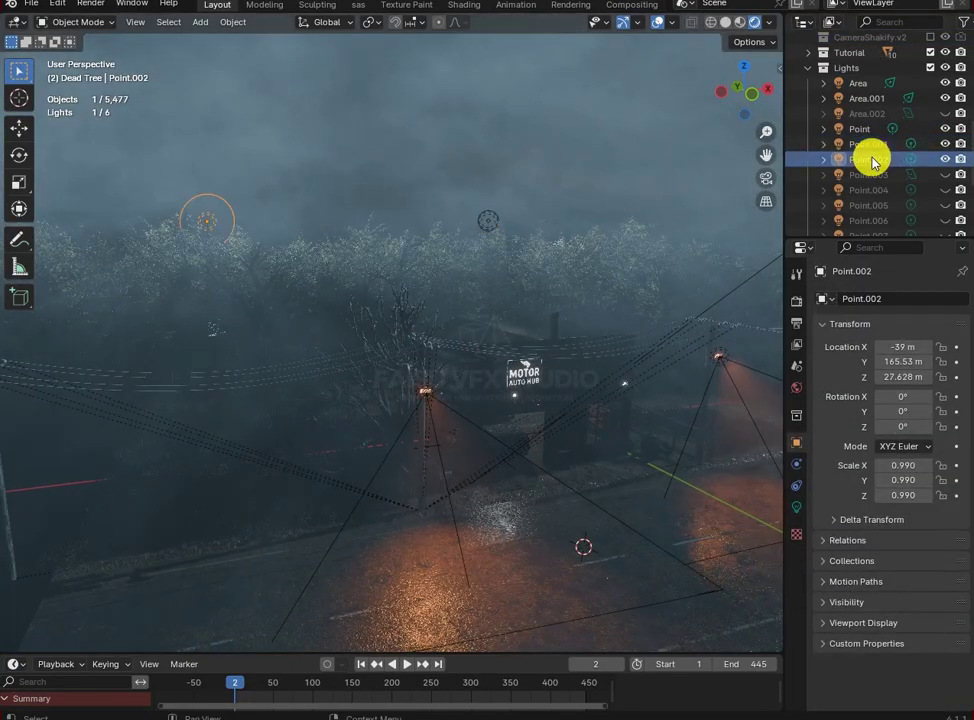
Turn on the Point.003 and Point.005 lights, checking the scene through the camera view
middle_click_drag(638, 368, 656, 358)
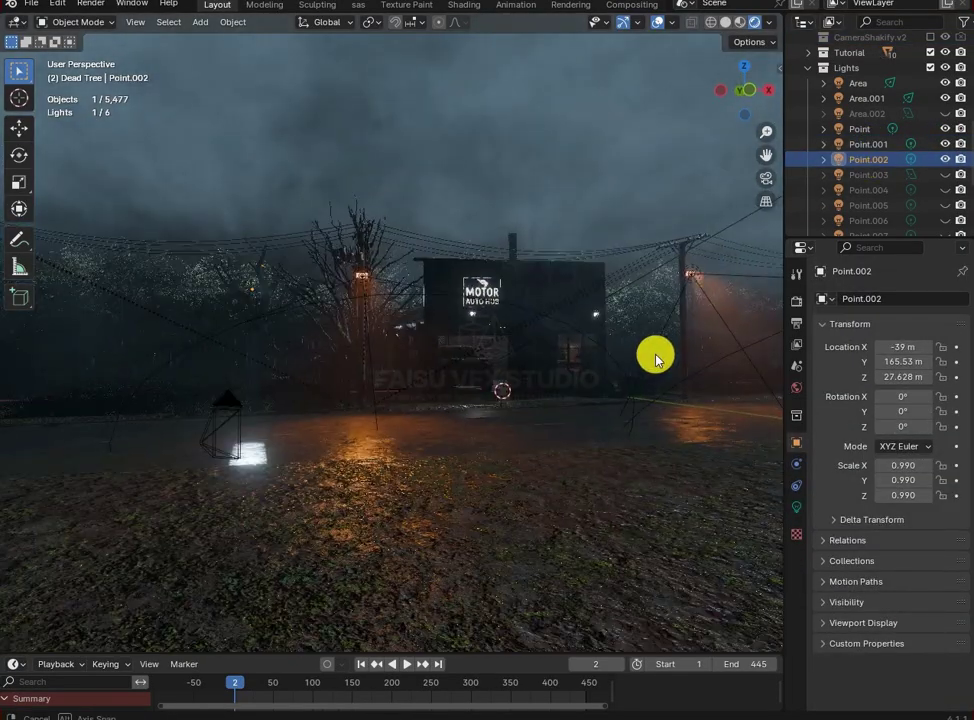
left_click(945, 174)
scroll(450, 246, "down", 5)
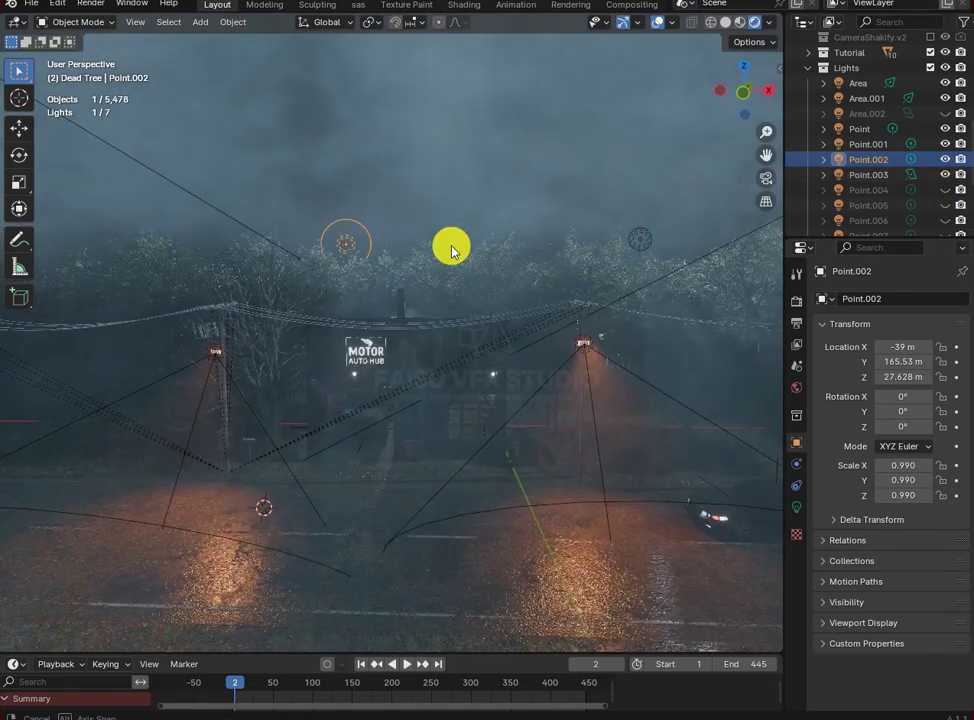
left_click(850, 178)
middle_click_drag(330, 290, 476, 311, "shift")
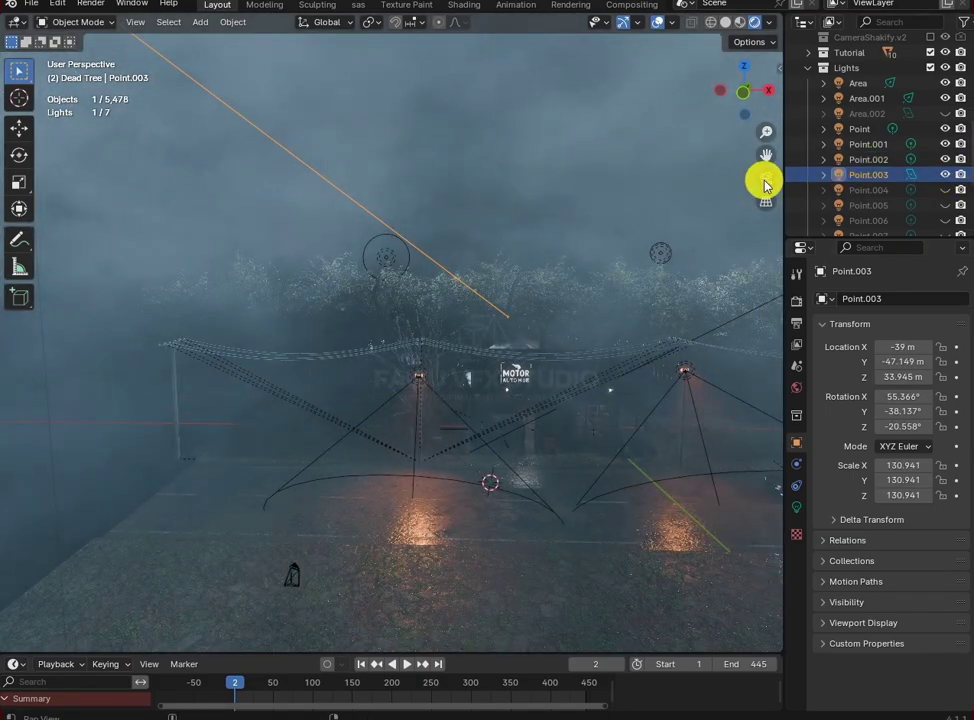
left_click(766, 179)
scroll(441, 340, "up", 1)
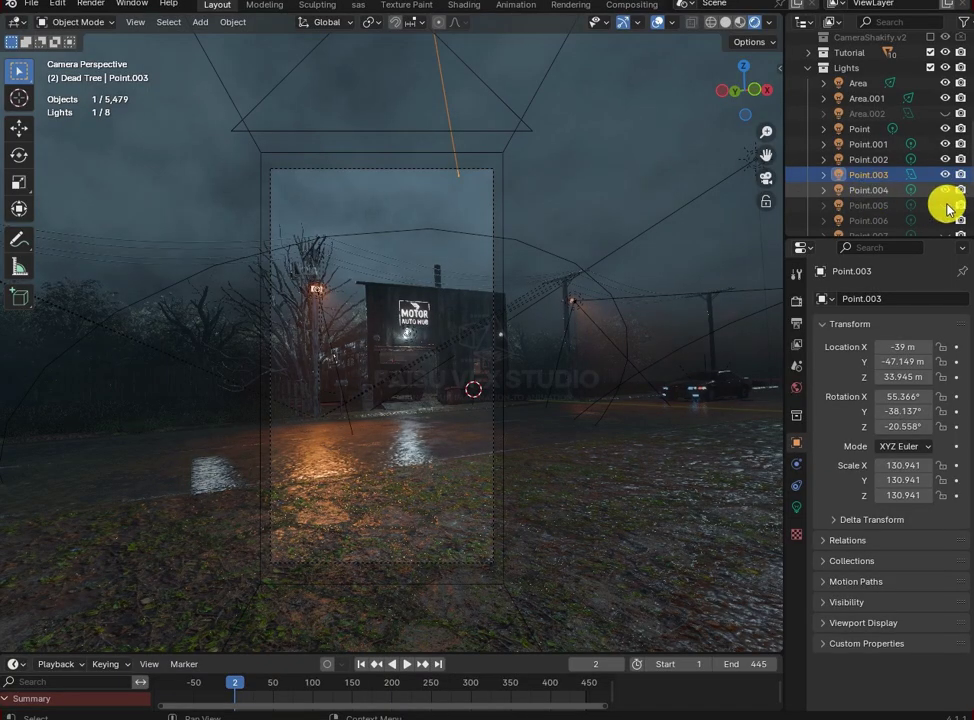
left_click(940, 193)
key("KP_0")
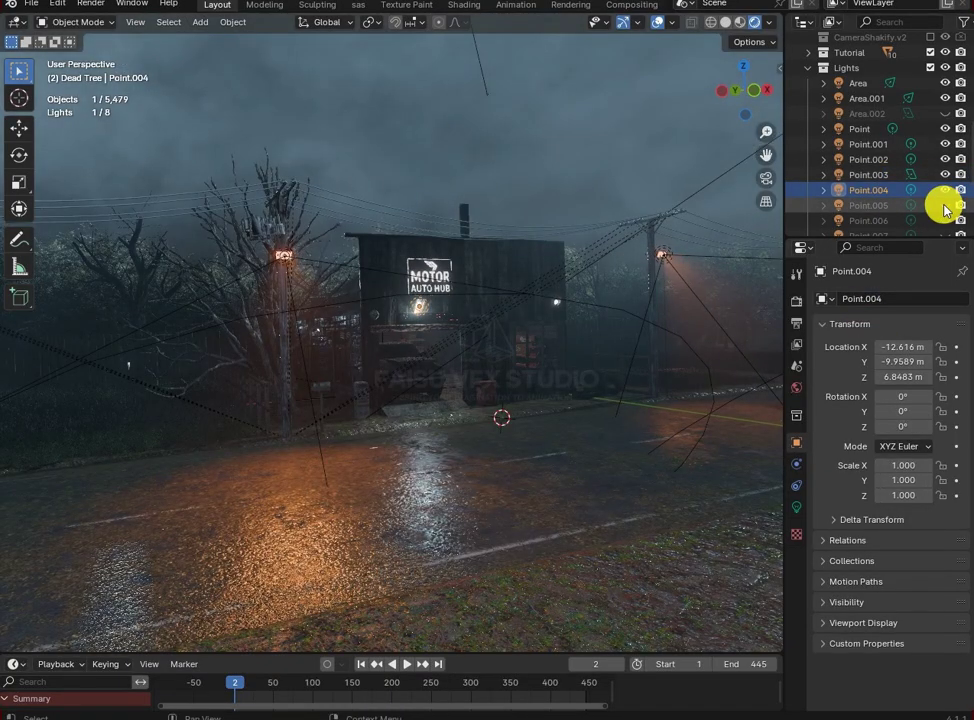
left_click(944, 206)
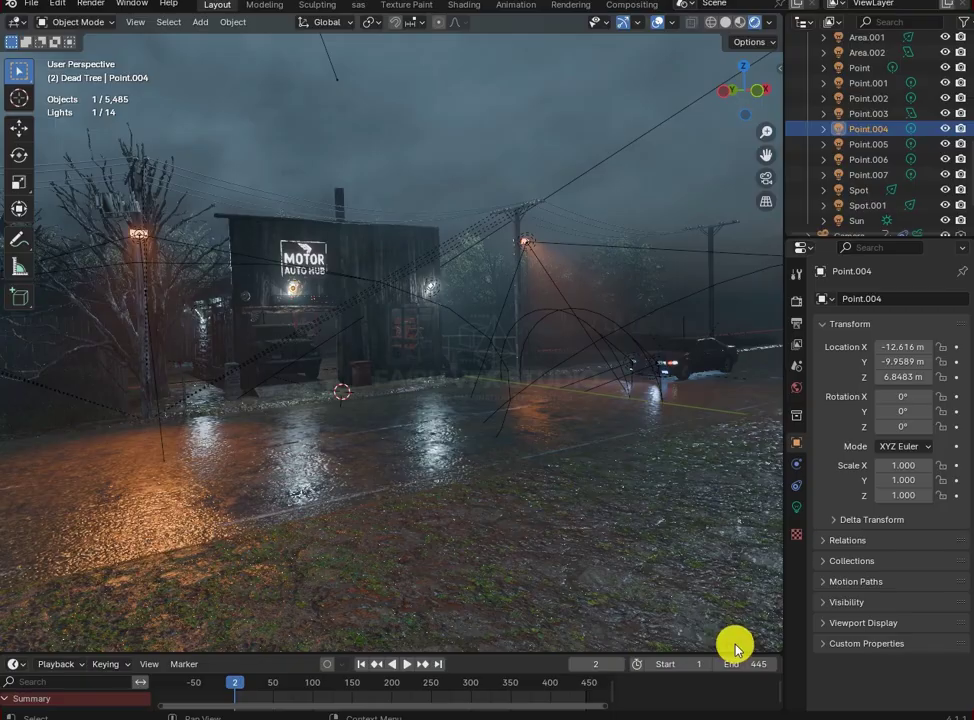